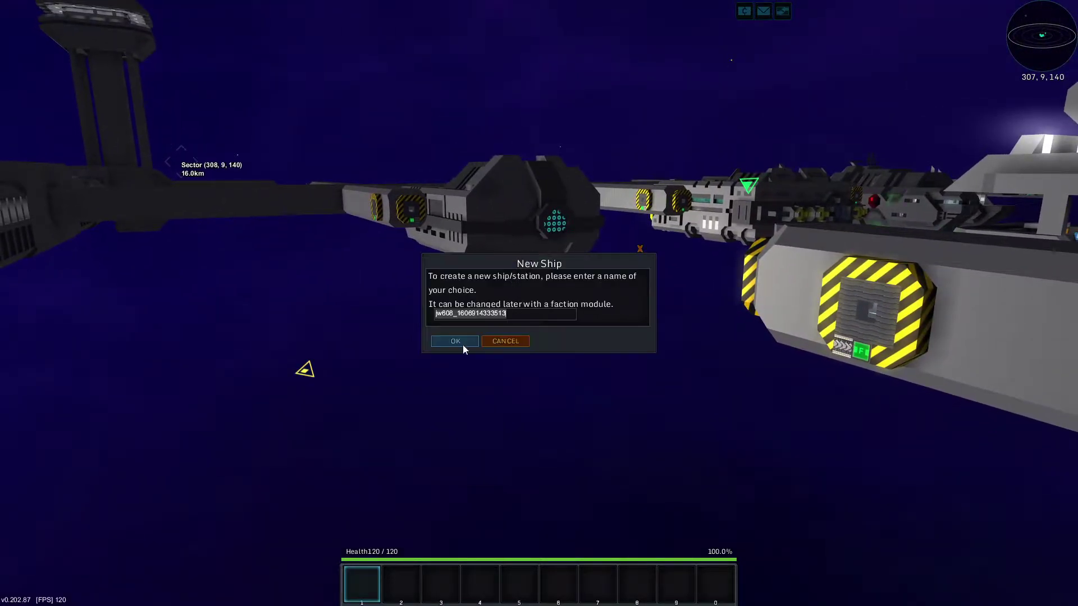
Enter the new core, fly it along the station's grey arm, and settle back in Build Mode
key("r")
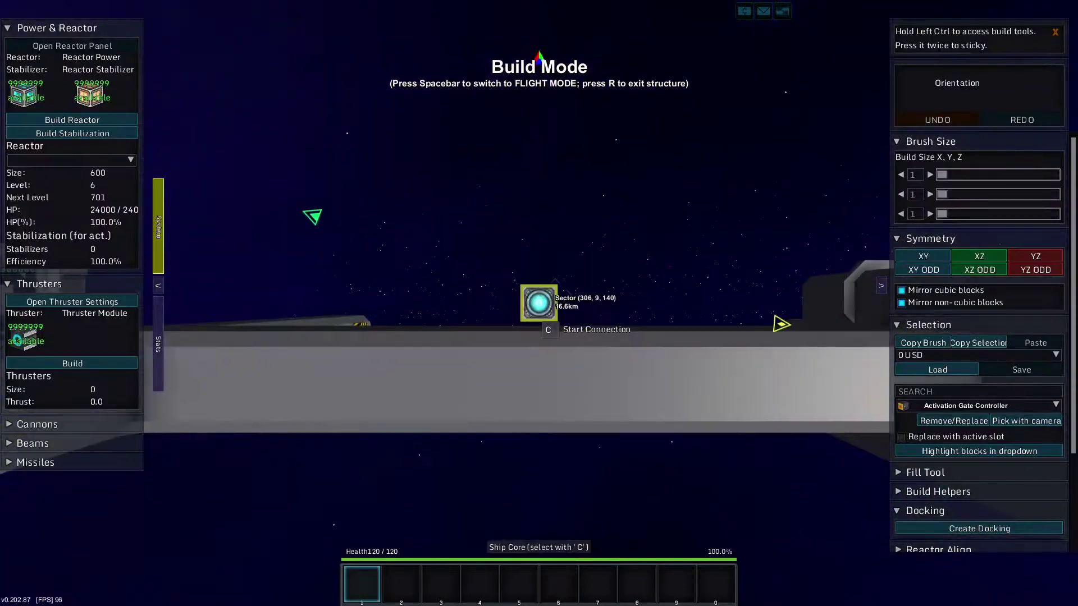
key("space")
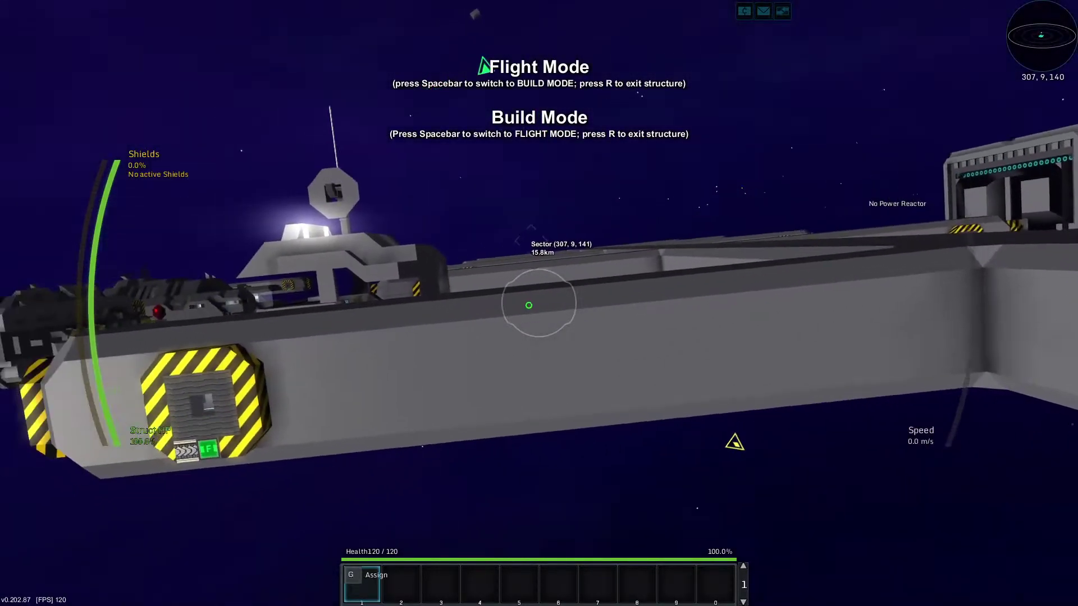
key("a")
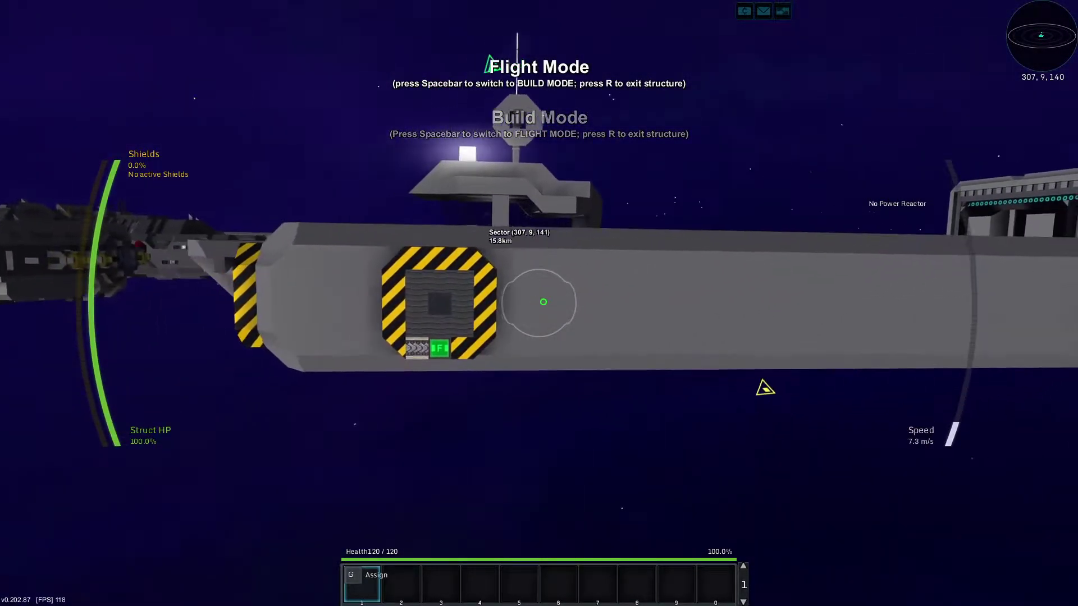
key("a")
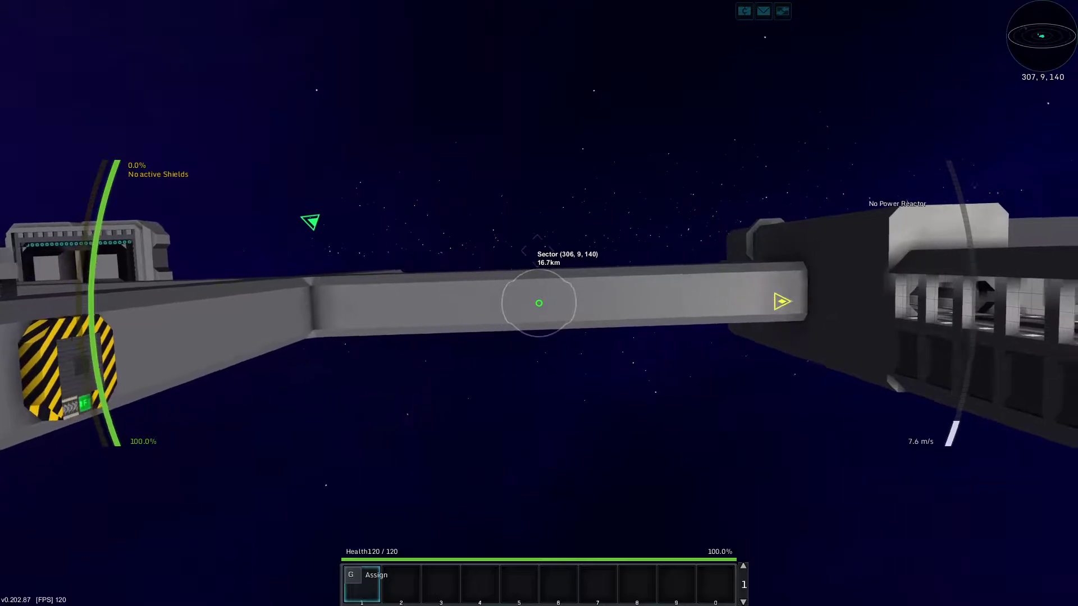
key("space")
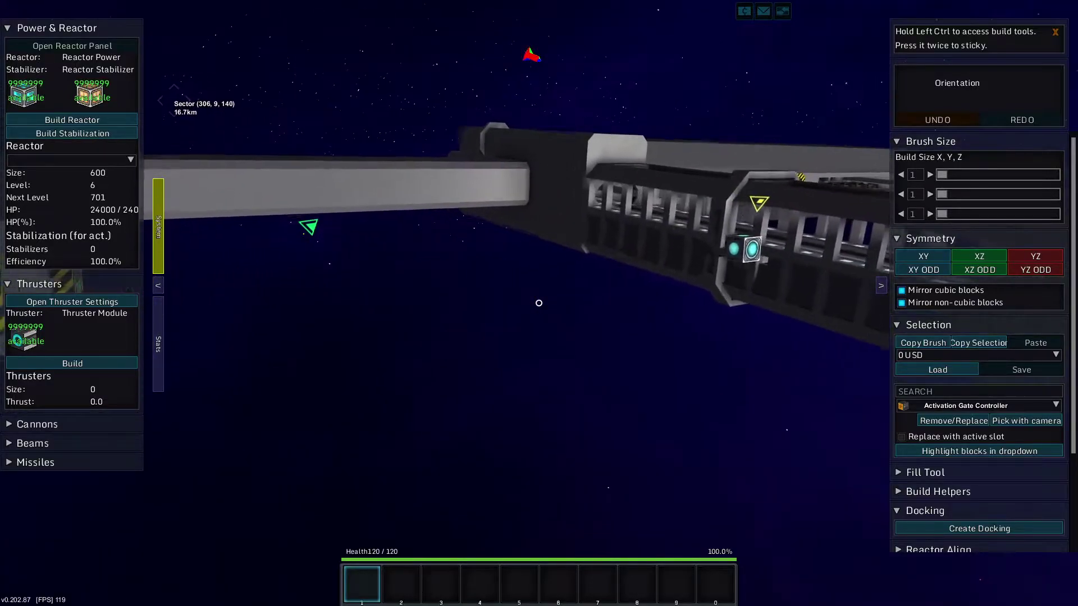
key("space")
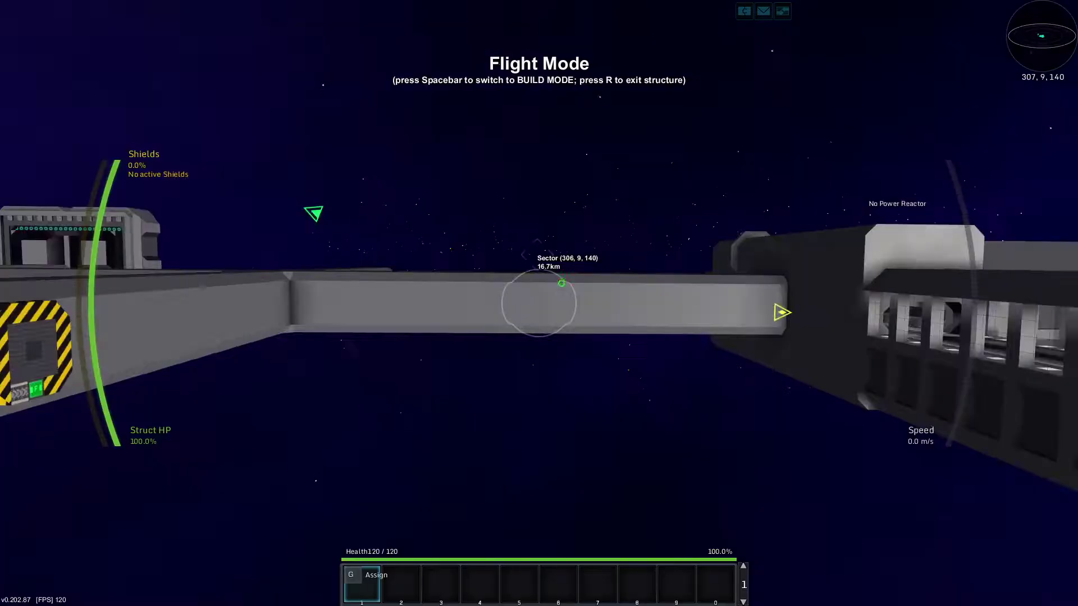
key("space")
key("space")
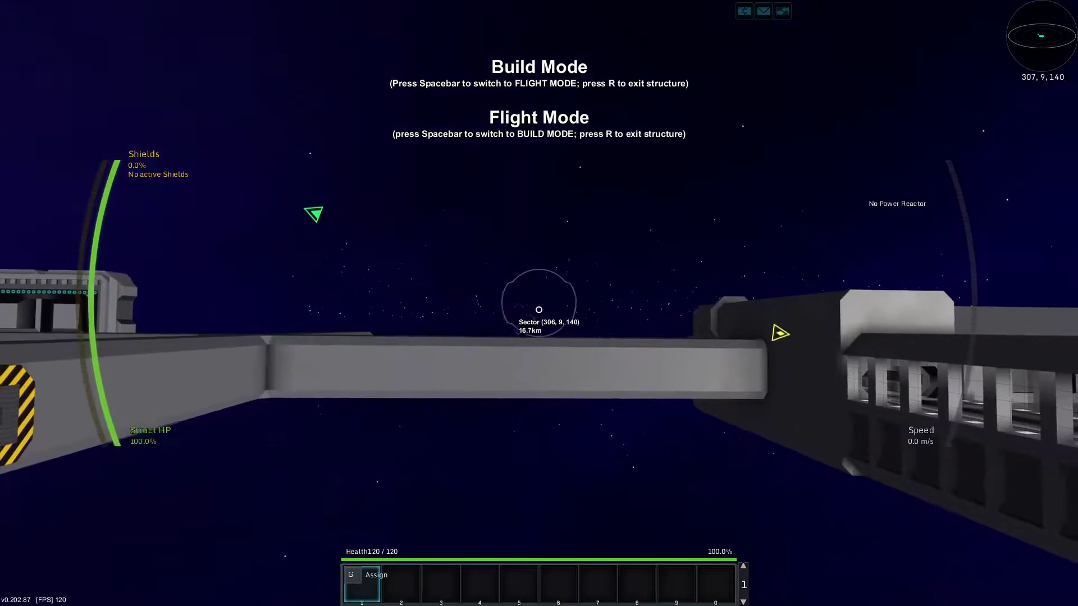
key("space")
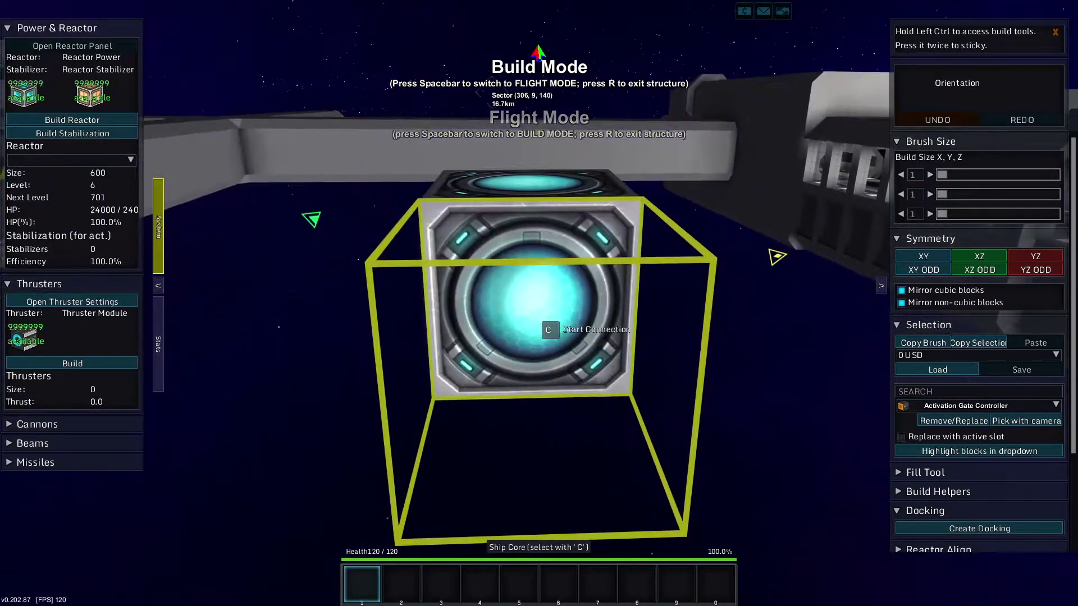
Ready Grey Basic Armor from the inventory and lay a row of blocks below the core
key("i")
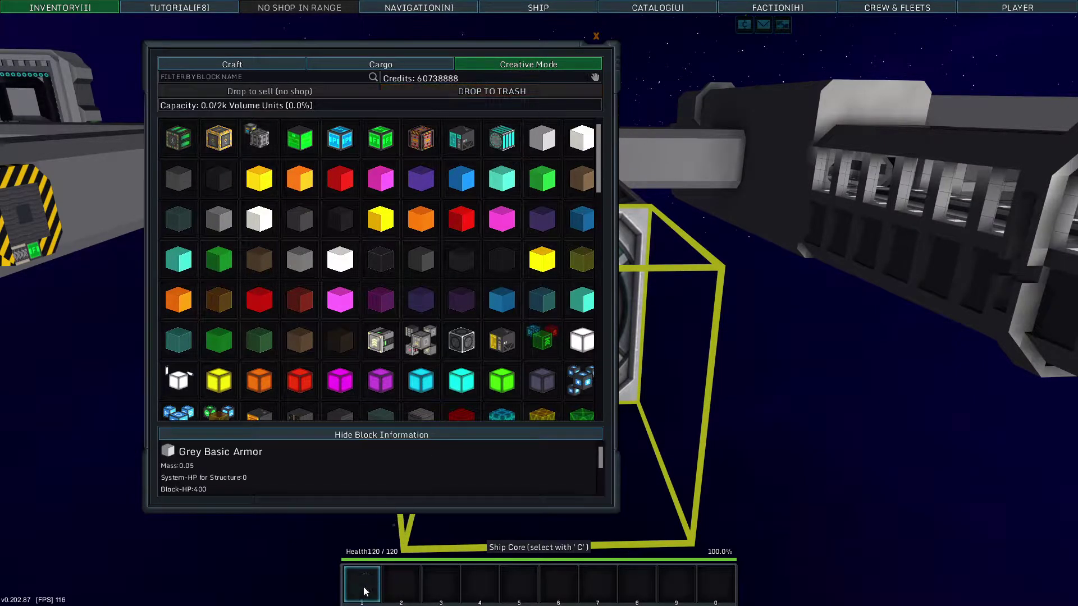
key("i")
left_click(539, 304)
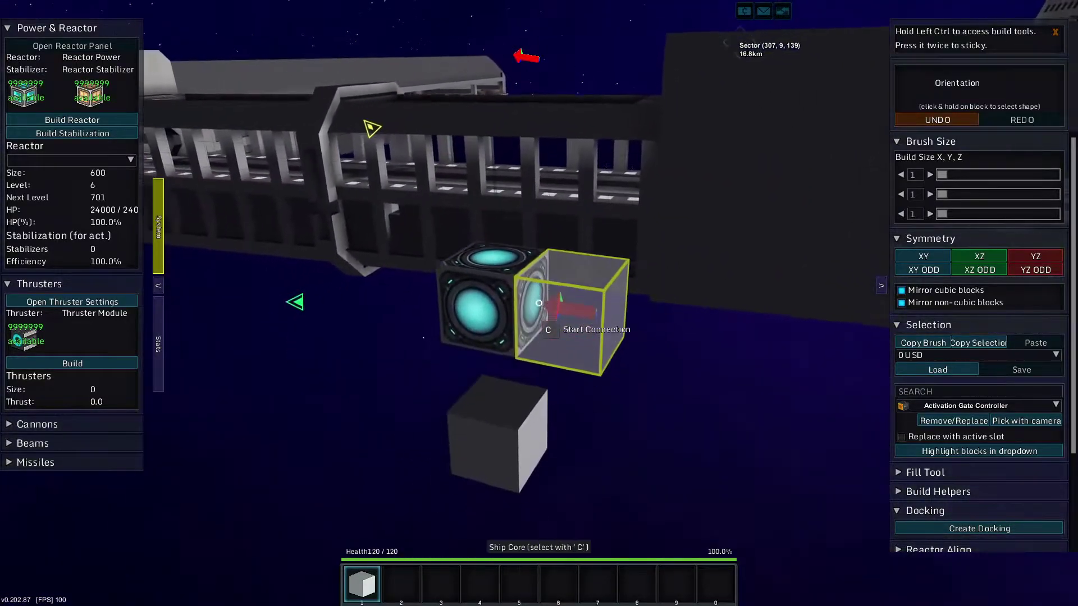
left_click(539, 304)
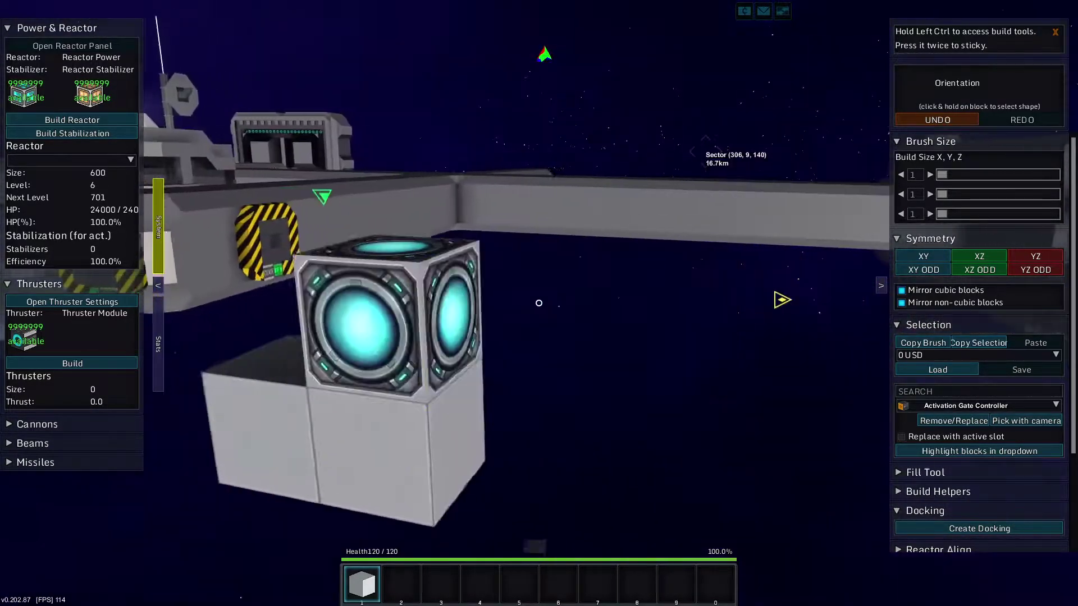
left_click(539, 303)
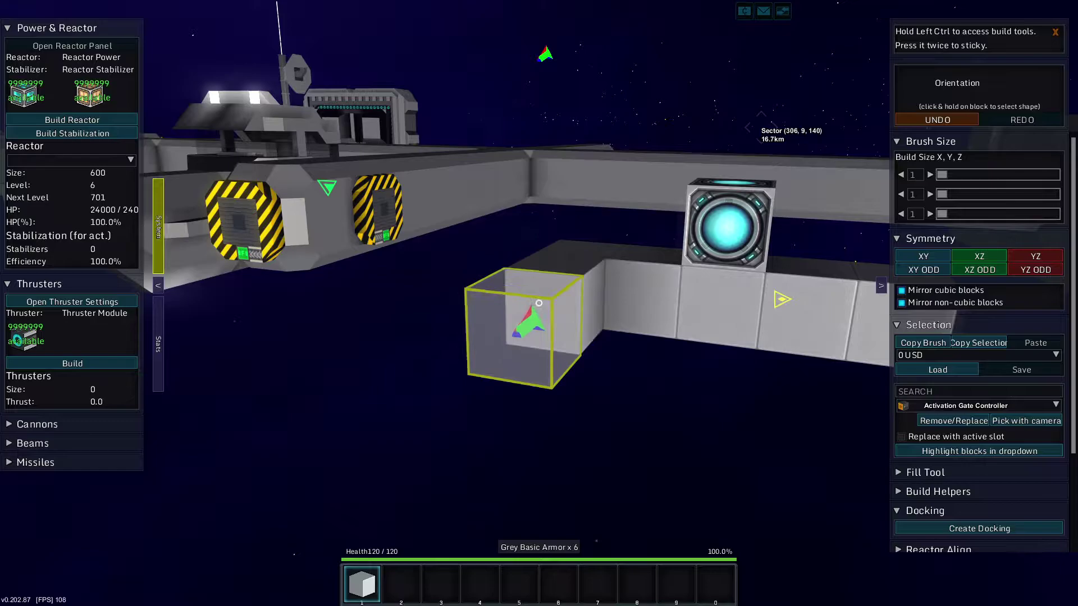
left_click(539, 303)
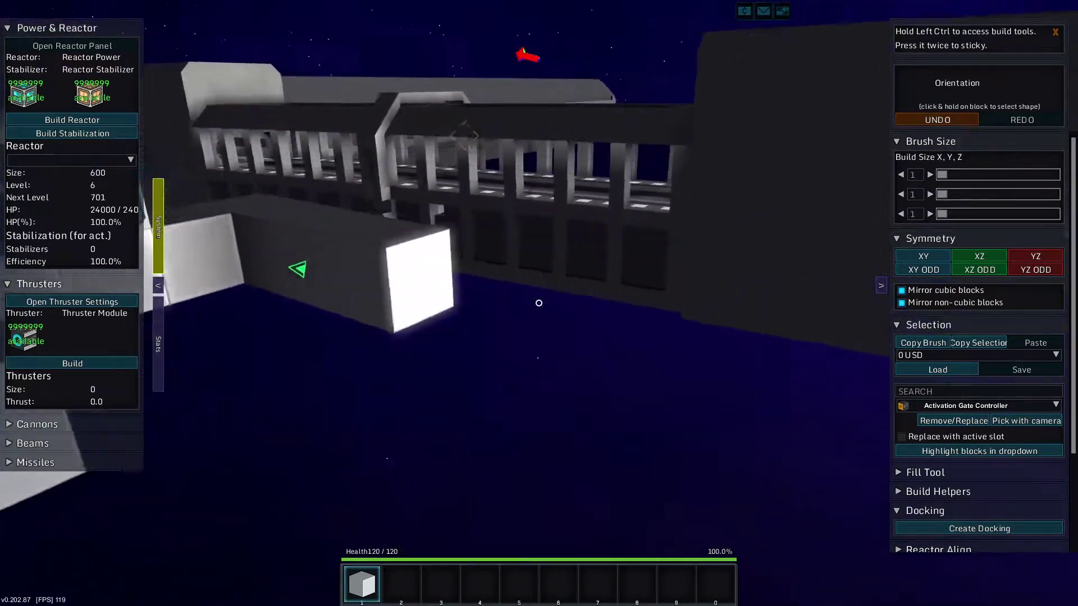
Remove the misplaced and stray armor blocks from the row
right_click(539, 304)
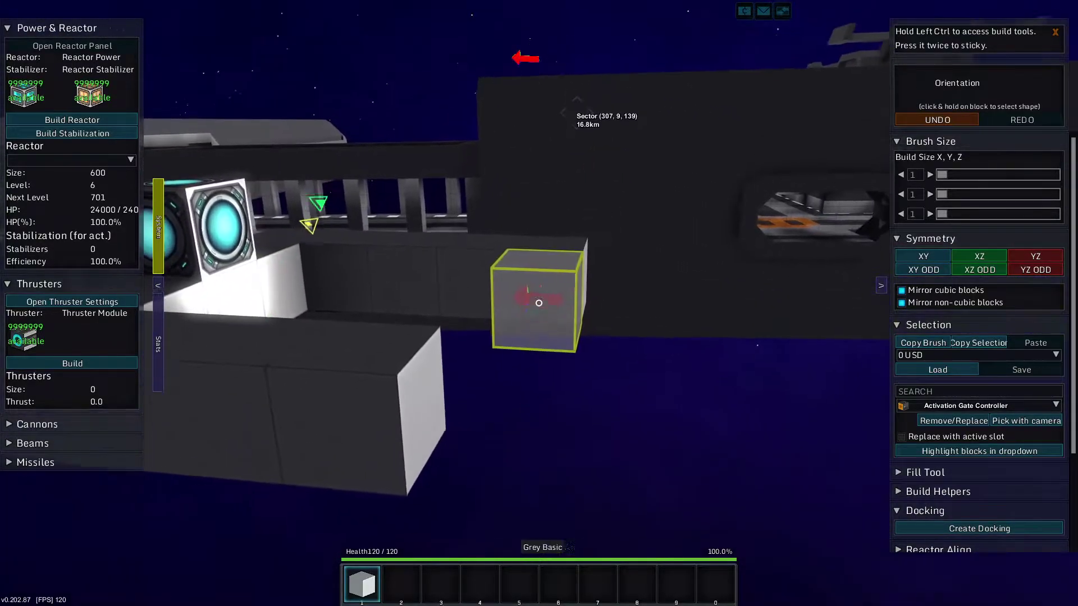
right_click(539, 303)
right_click(539, 303)
right_click(539, 303)
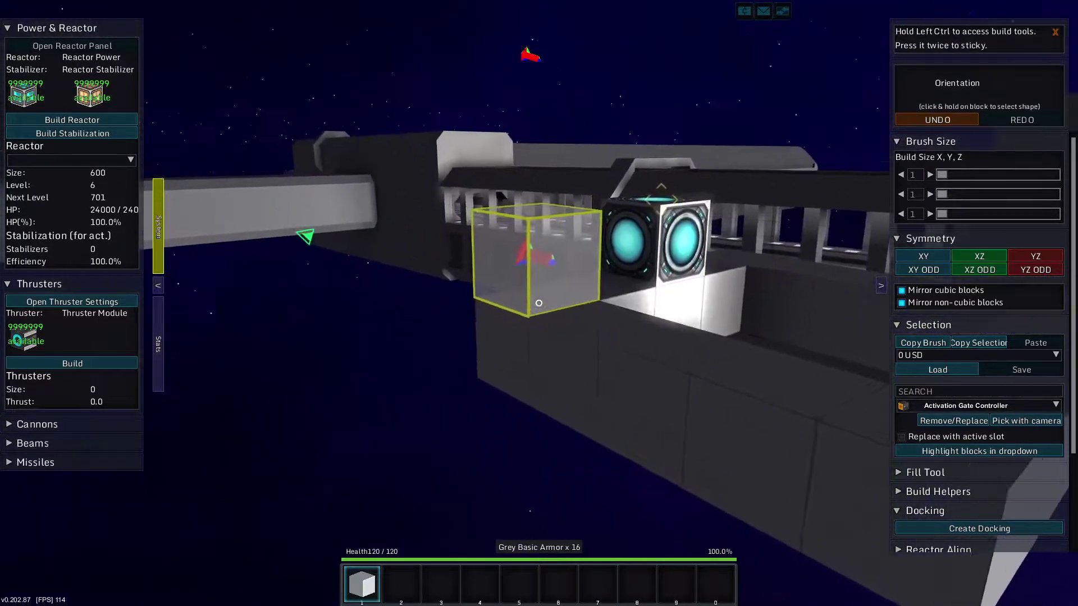
right_click(539, 303)
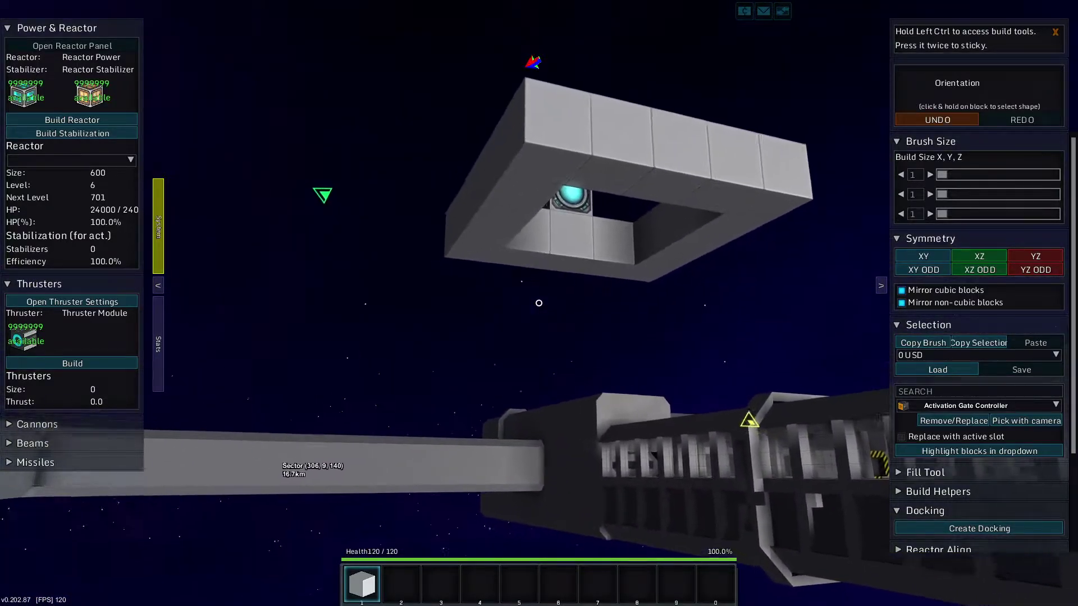
Extend the armor frame upward and continue the ring around the core
left_click(539, 303)
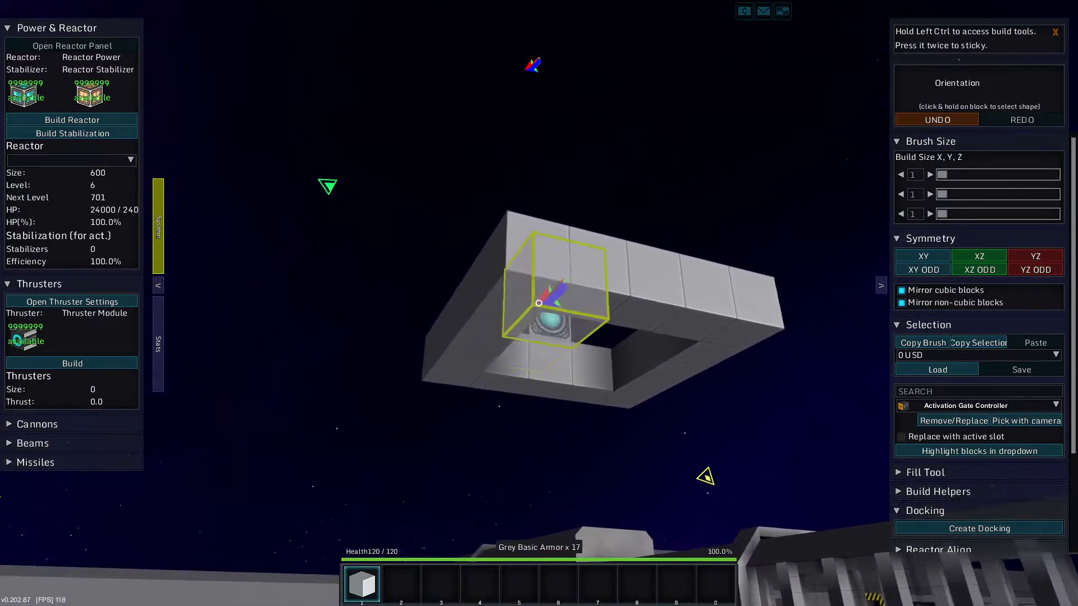
left_click(539, 303)
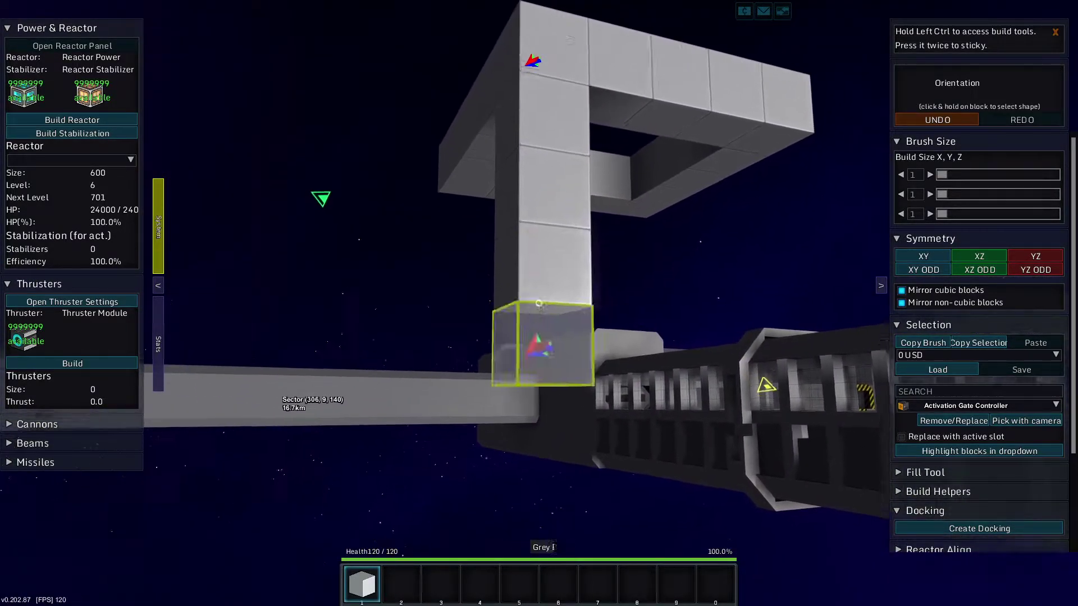
left_click(539, 303)
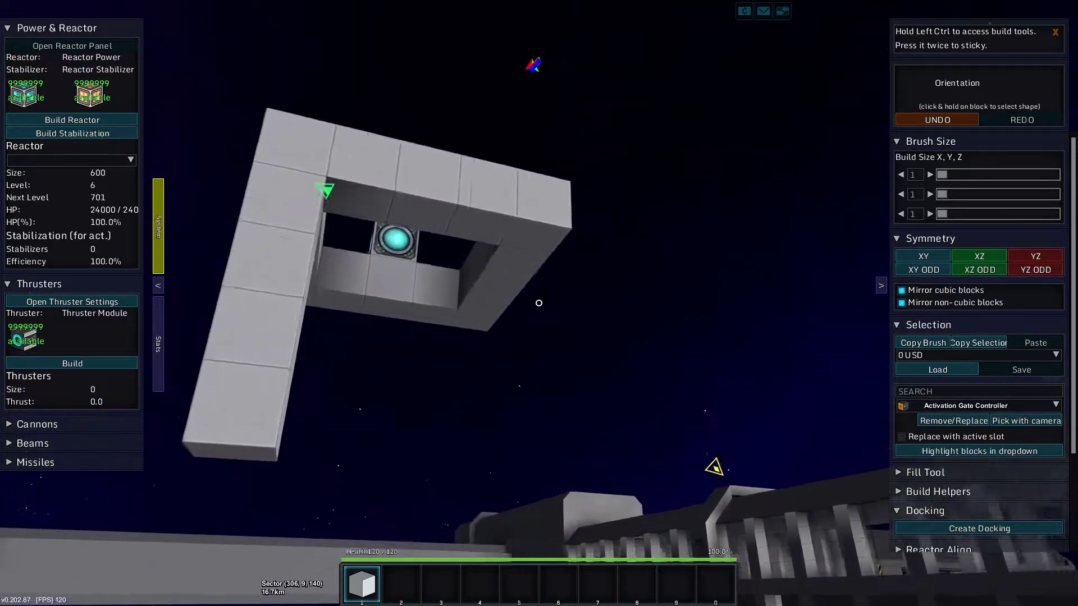
left_click(539, 303)
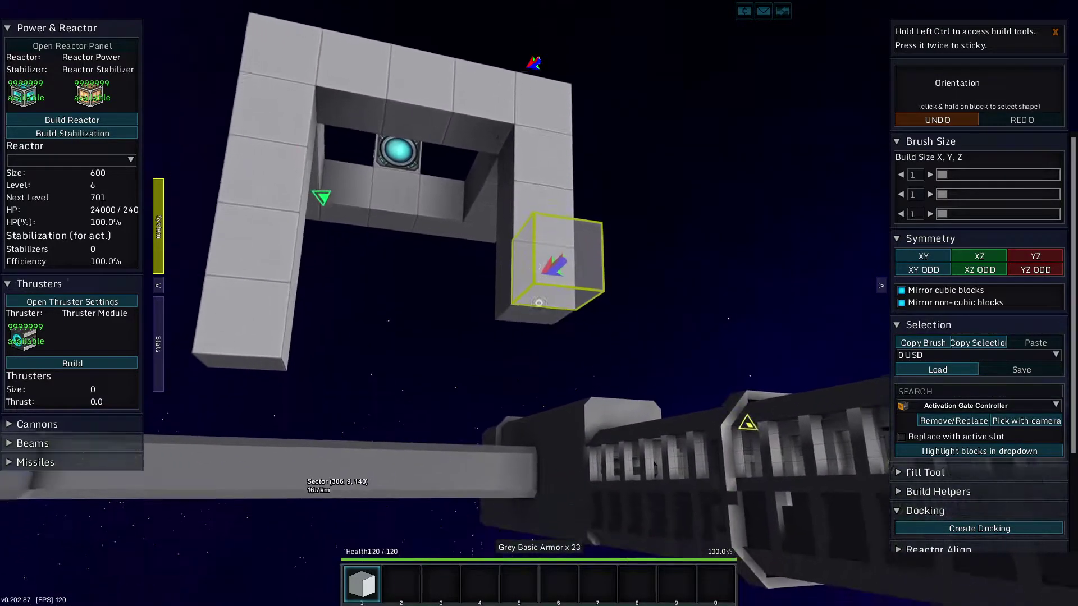
left_click(539, 303)
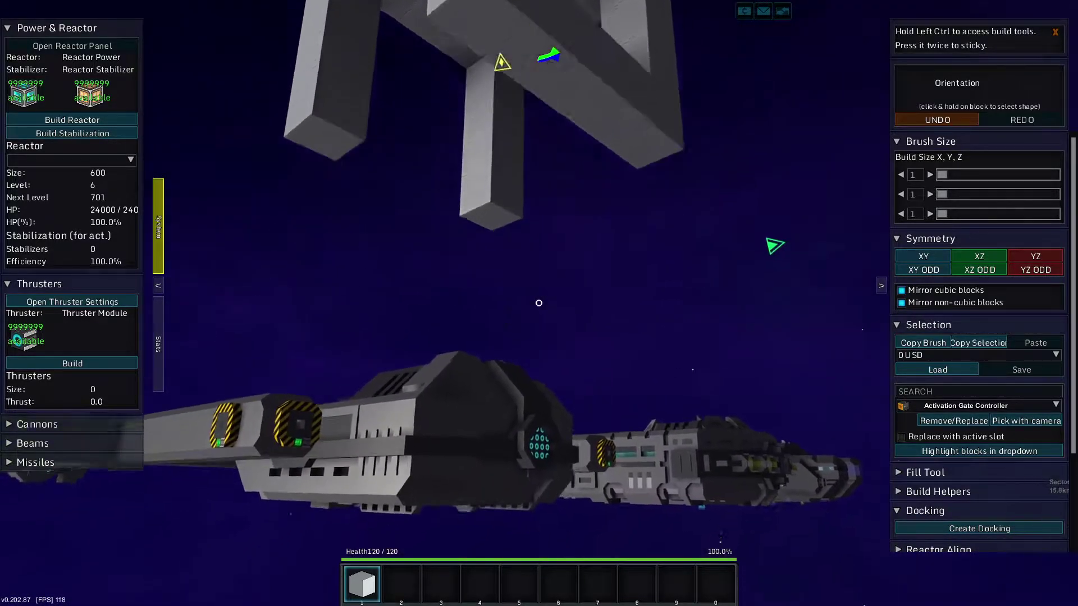
Add a crossbar block and extend the frame down toward the station
left_click(539, 303)
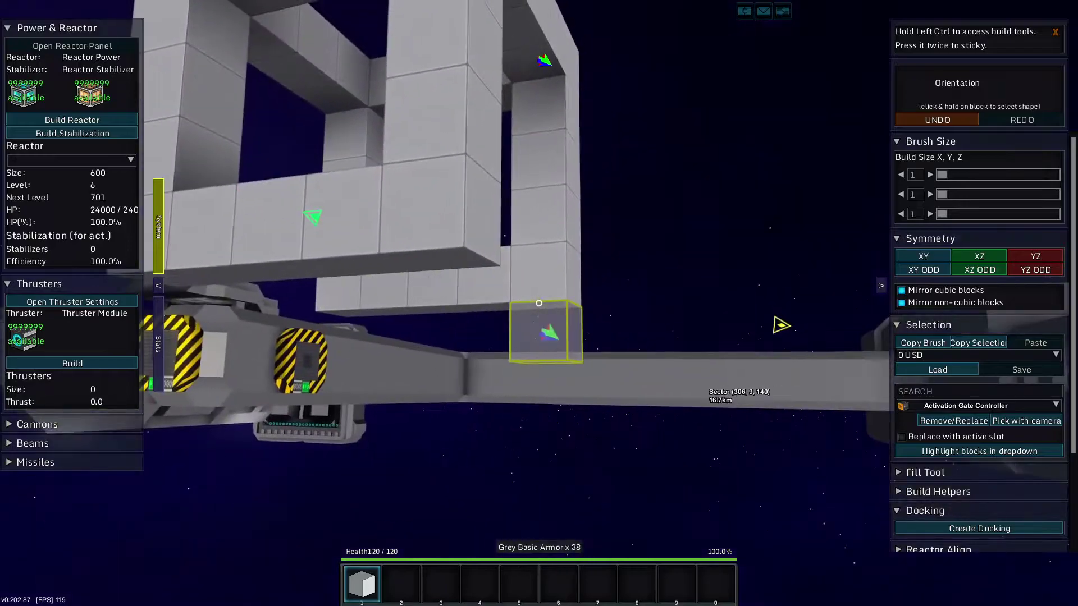
left_click(539, 303)
left_click(539, 303)
left_click(539, 303)
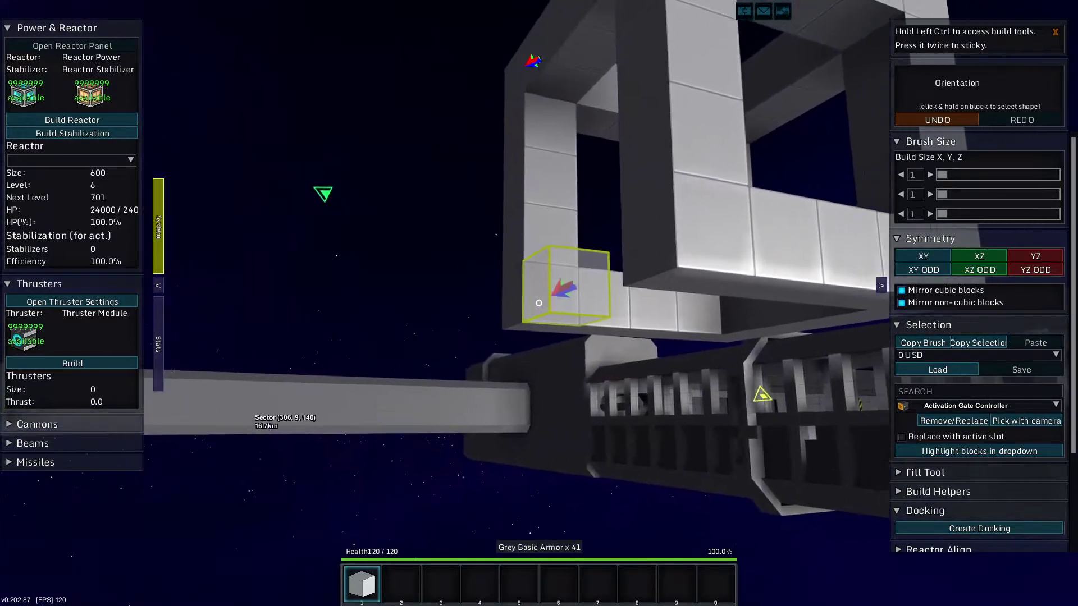
left_click(539, 303)
Fly the core briefly, then in Build Mode remove the lower armor block and delete the core
key("space")
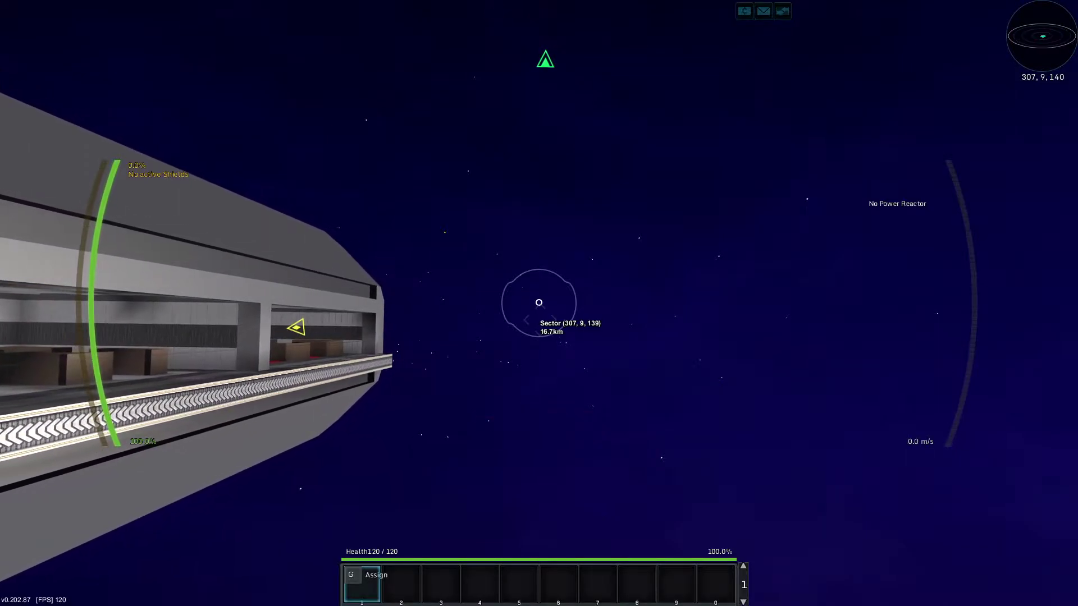
key("space")
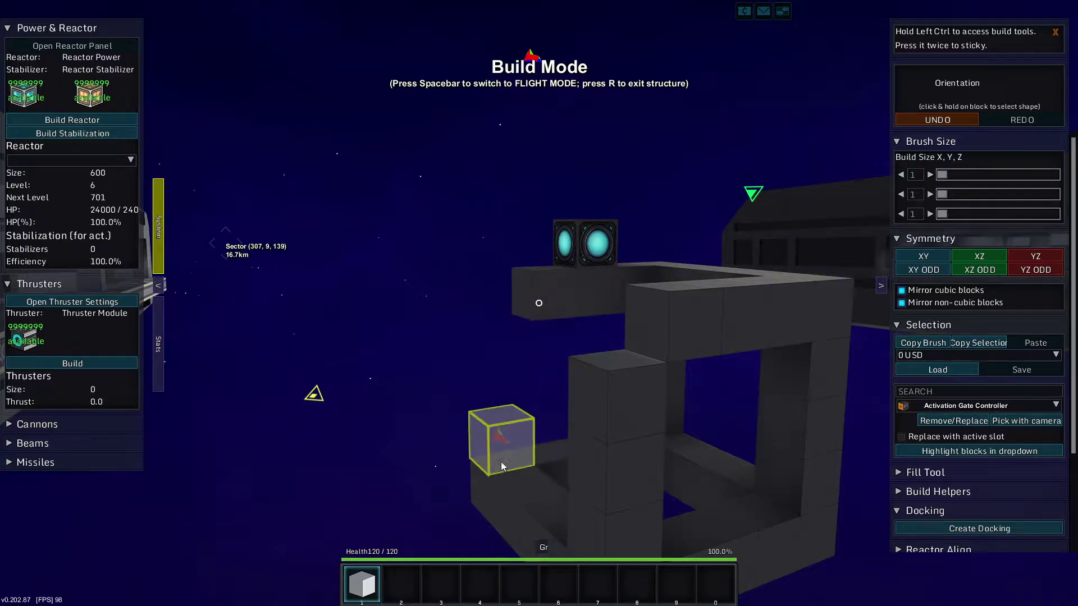
key("q")
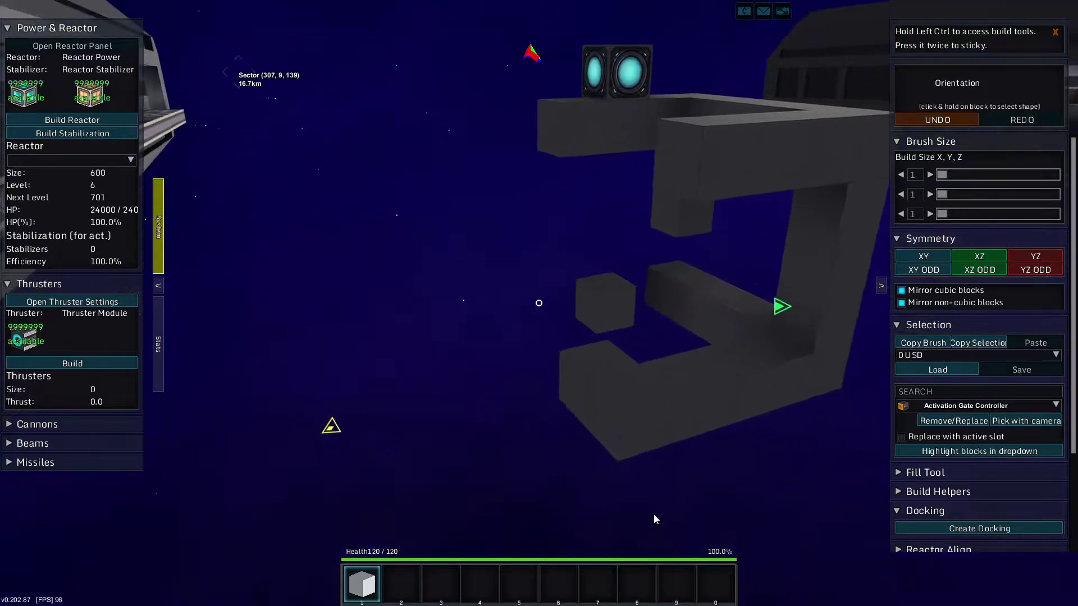
right_click(585, 373)
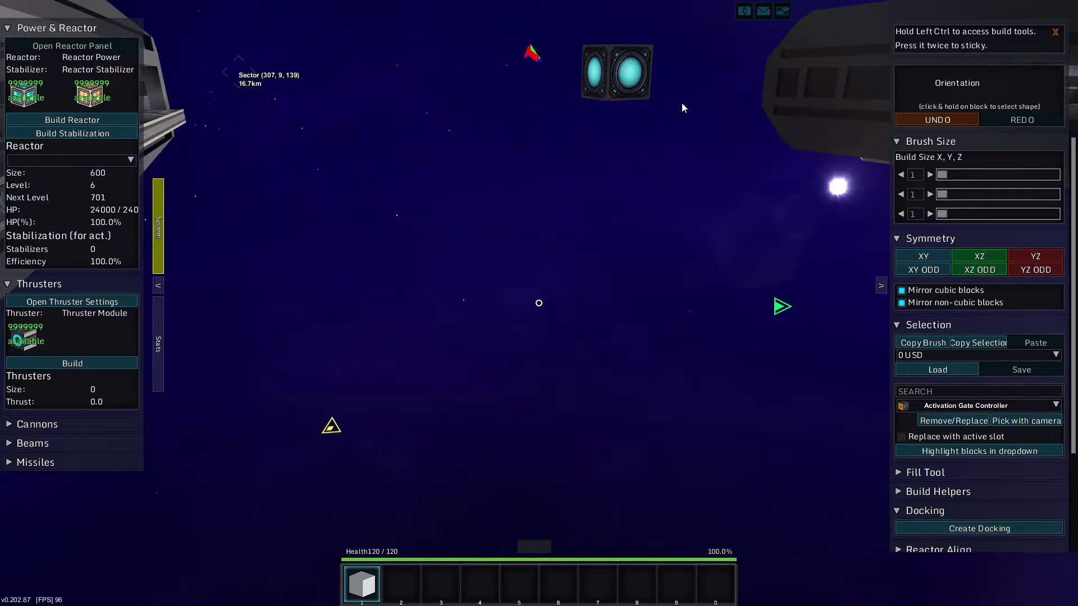
right_click(611, 69)
Confirm the core removal and spawn a new ship from the 608 Freighter Frame blueprint
left_click(481, 344)
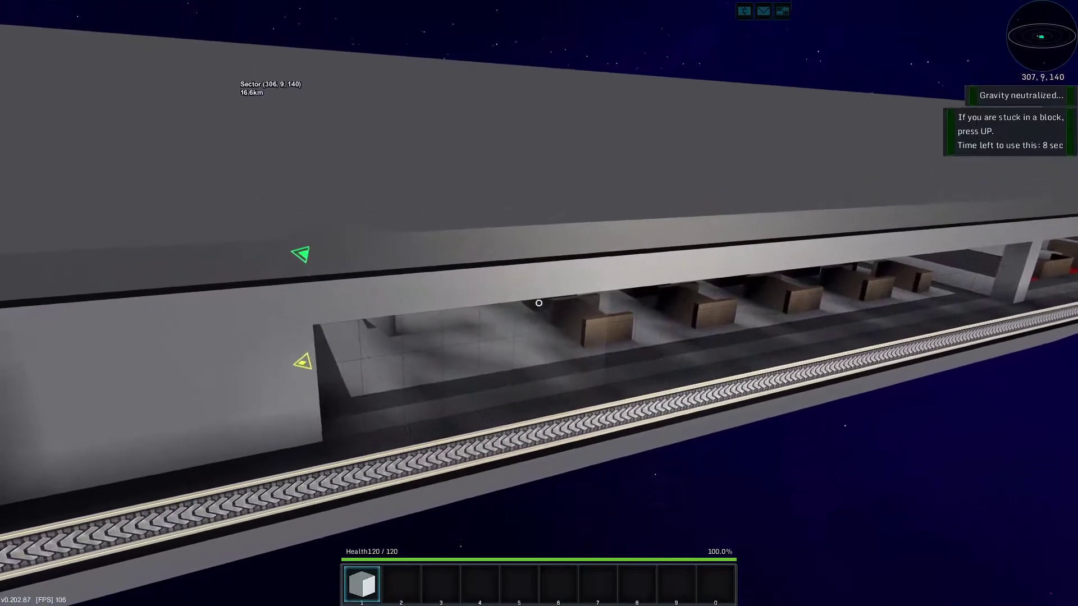
key("u")
scroll(345, 260, "down", 3)
scroll(348, 262, "up", 3)
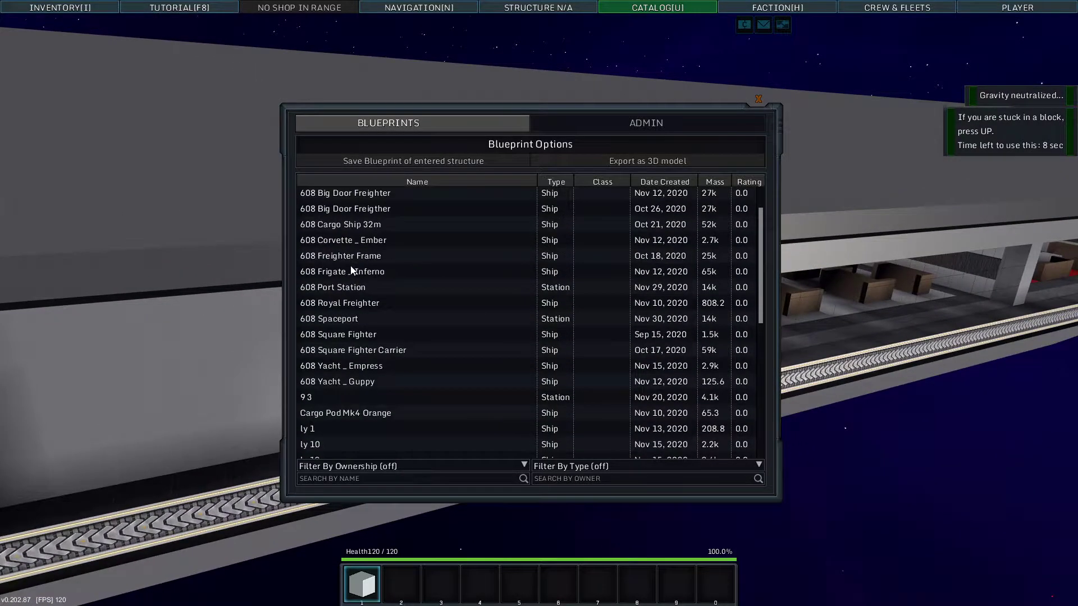
left_click(386, 257)
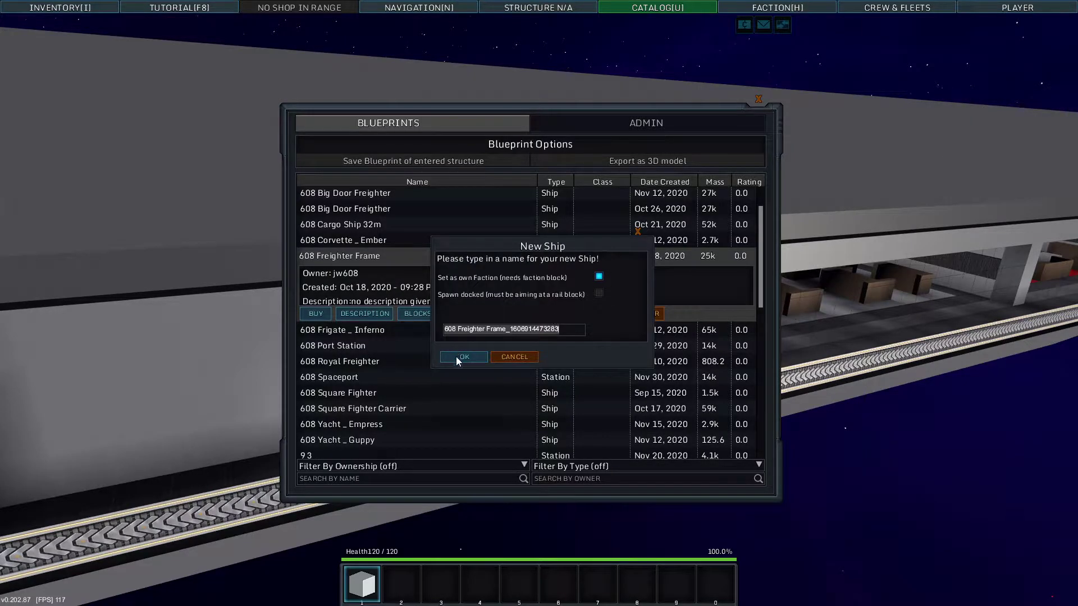
left_click(456, 358)
key("u")
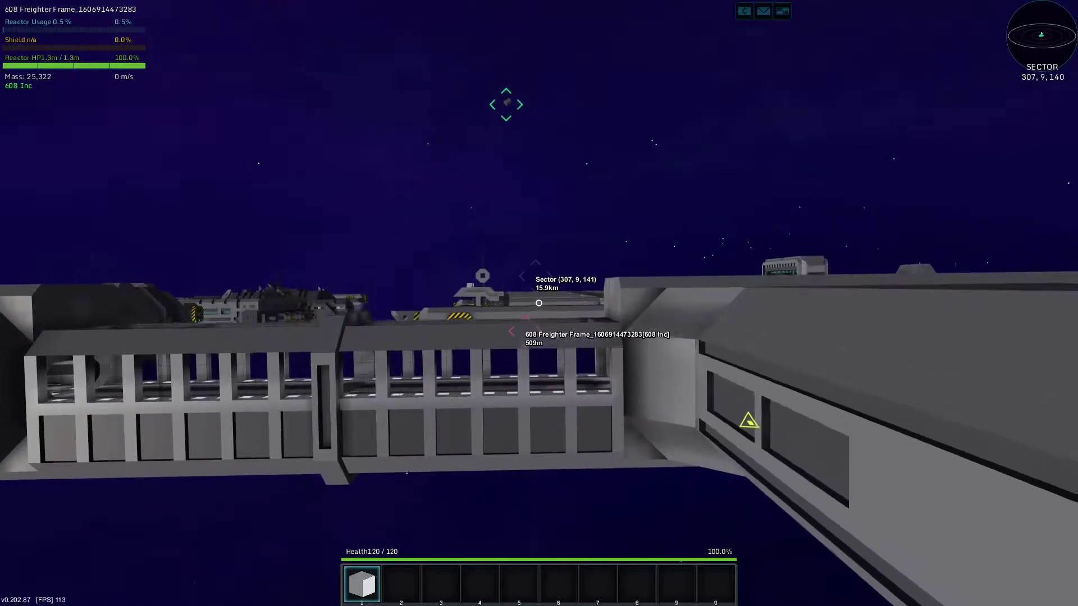
Board the new freighter and toggle between build and flight mode
key("r")
key("space")
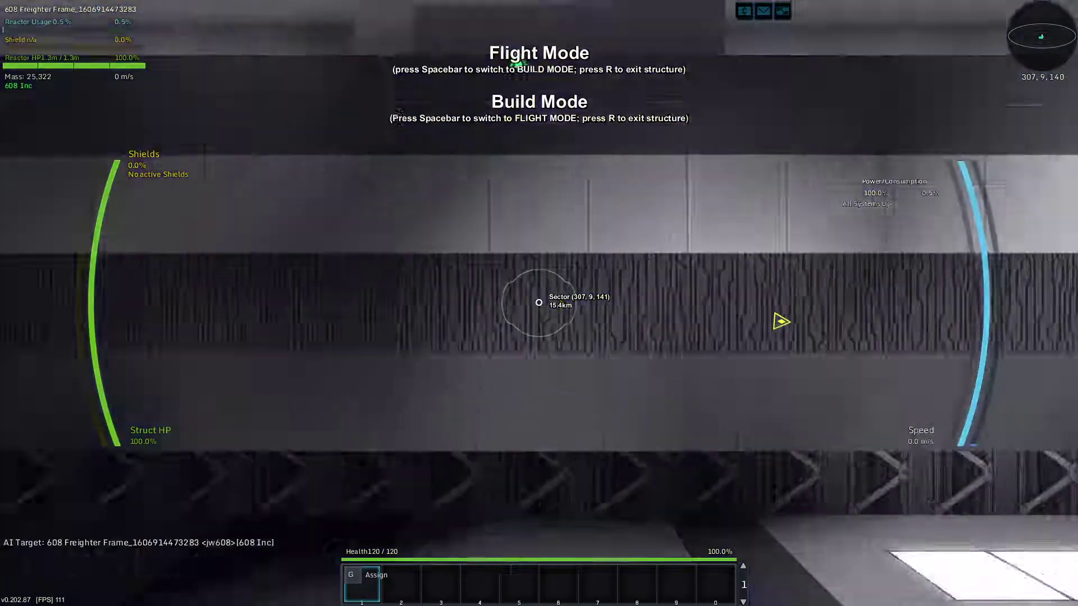
key("space")
key("space")
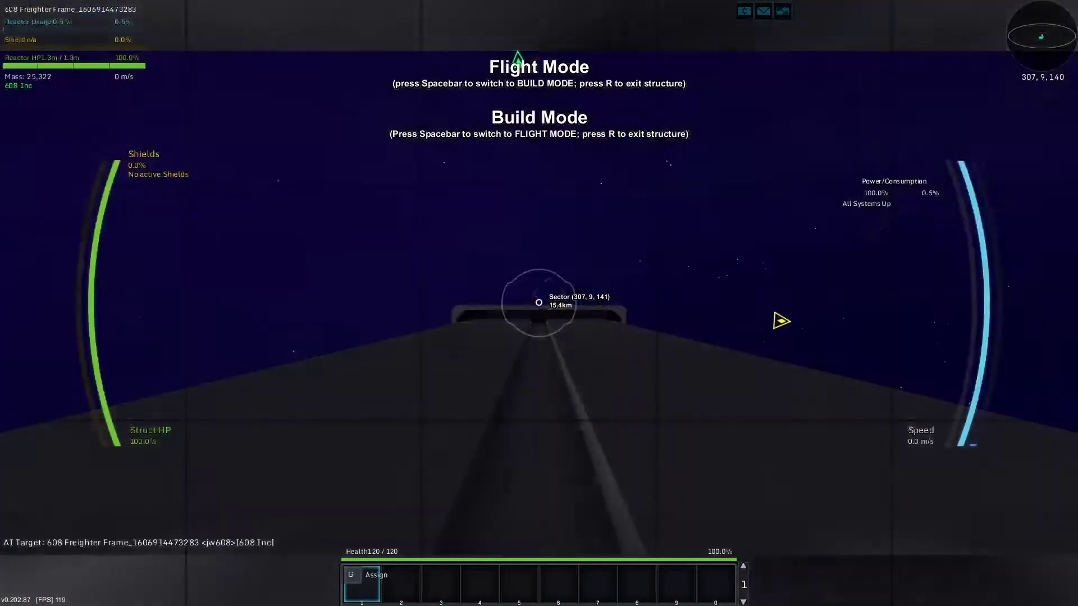
key("space")
Put the Camera block into hotbar slot 2 from the inventory and select it
key("i")
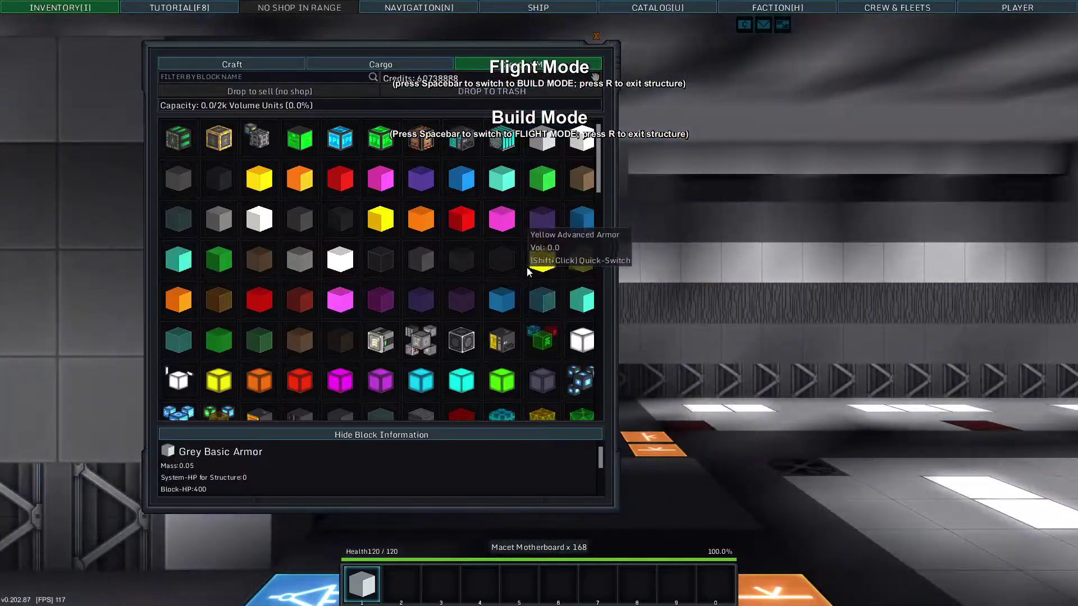
scroll(521, 272, "down", 1)
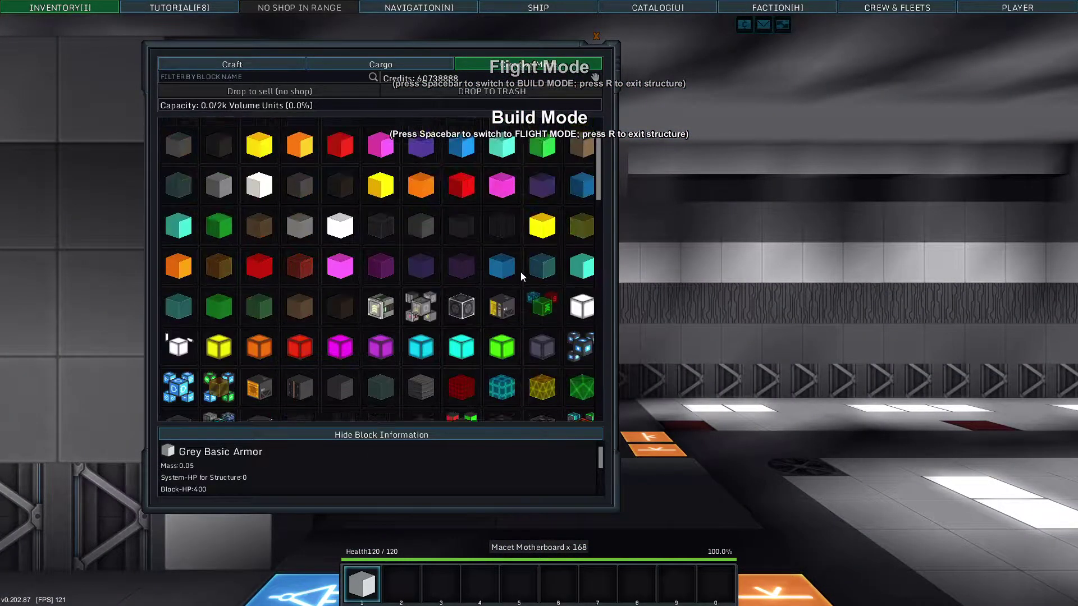
scroll(472, 271, "down", 7)
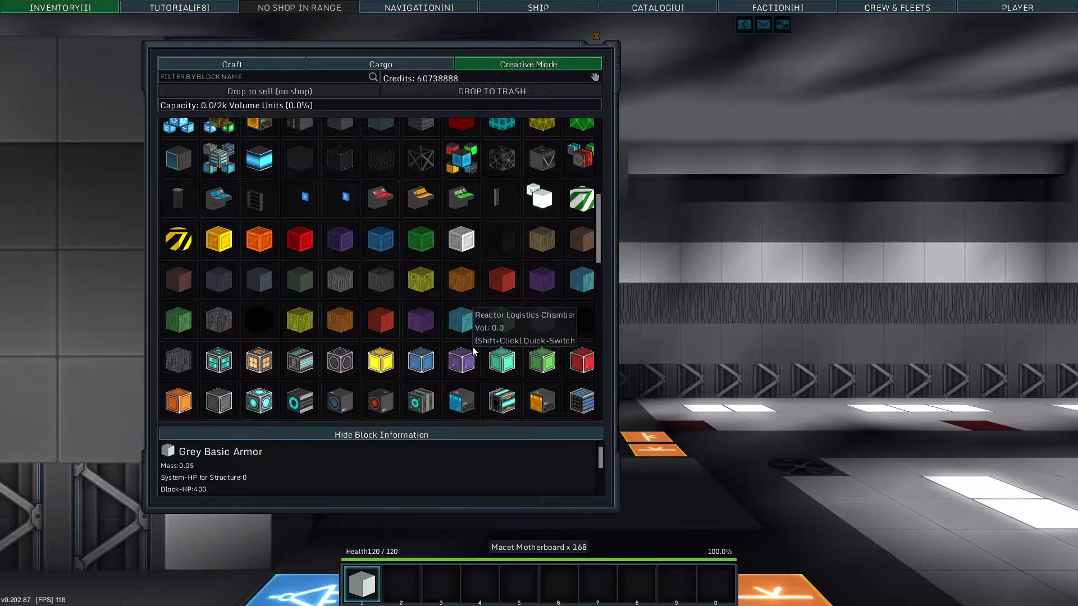
scroll(473, 351, "down", 4)
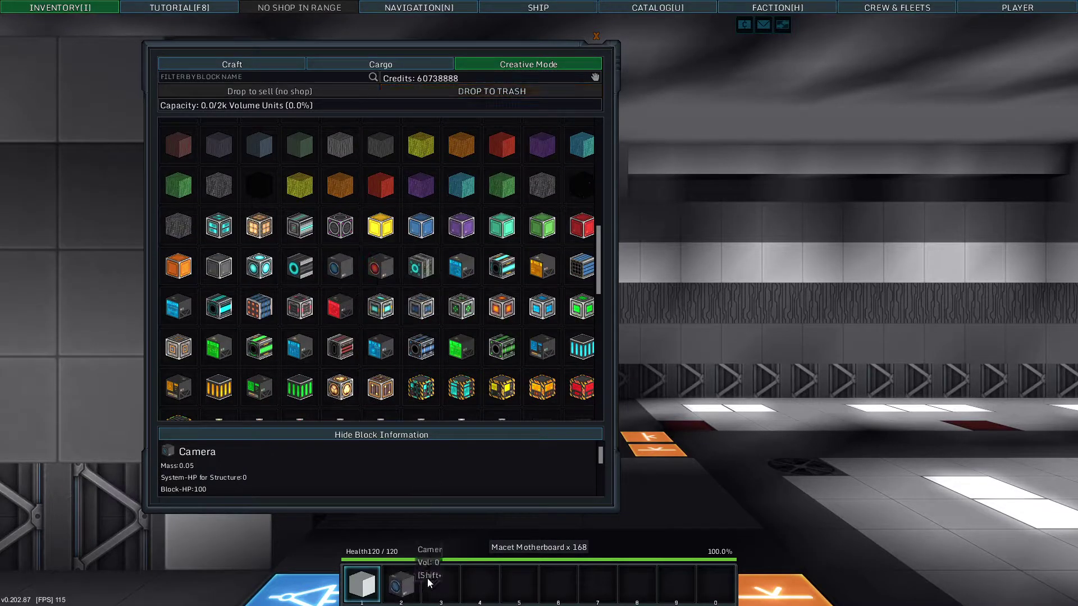
key("i")
key("2")
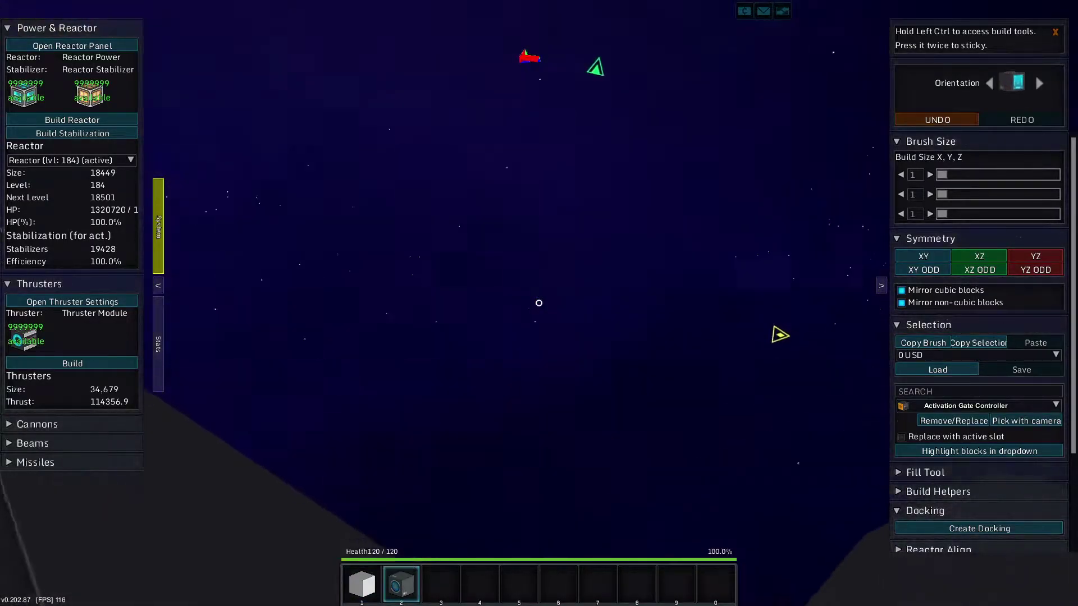
Look over the freighter with the build camera, then return to flight mode
key("w")
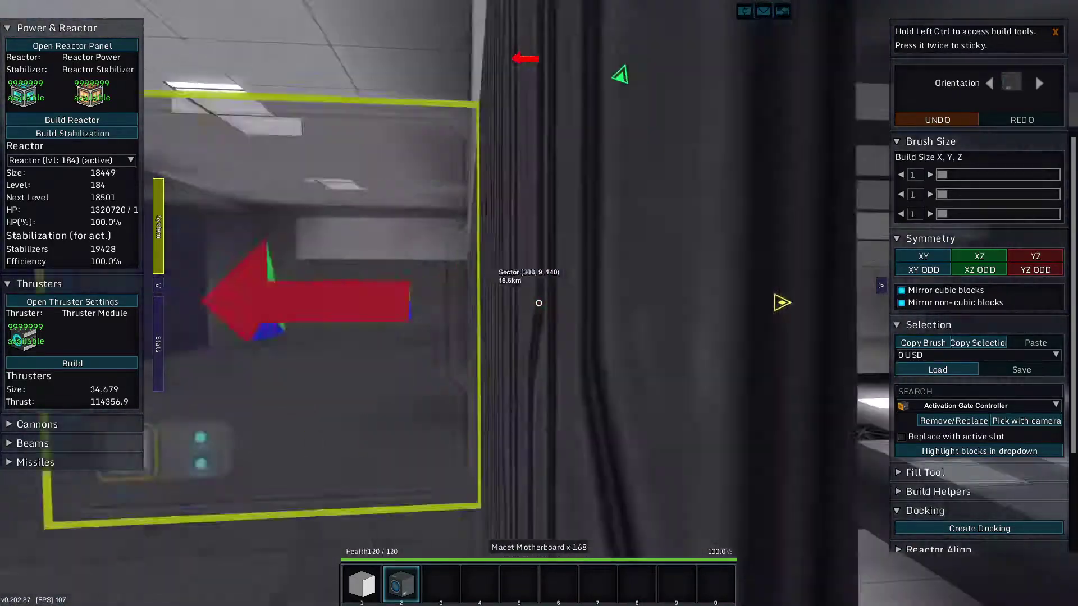
key("s")
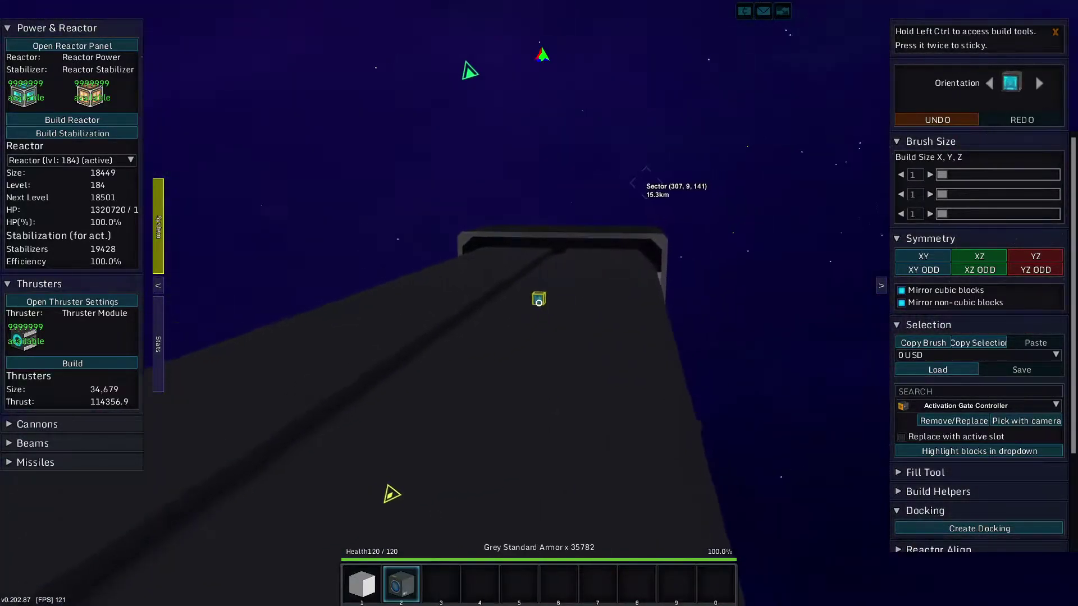
key("a")
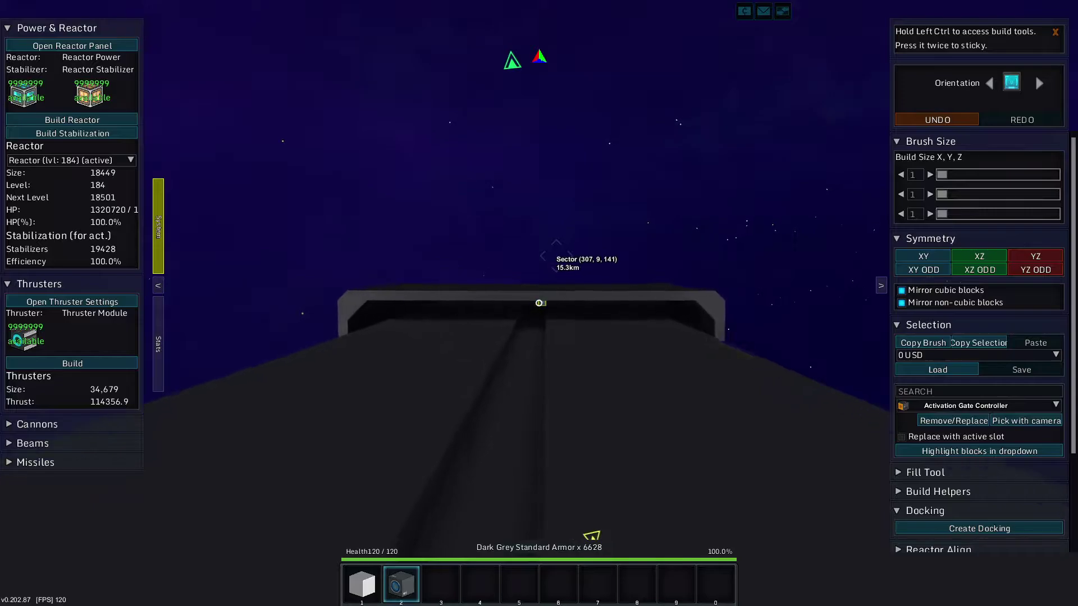
key("space")
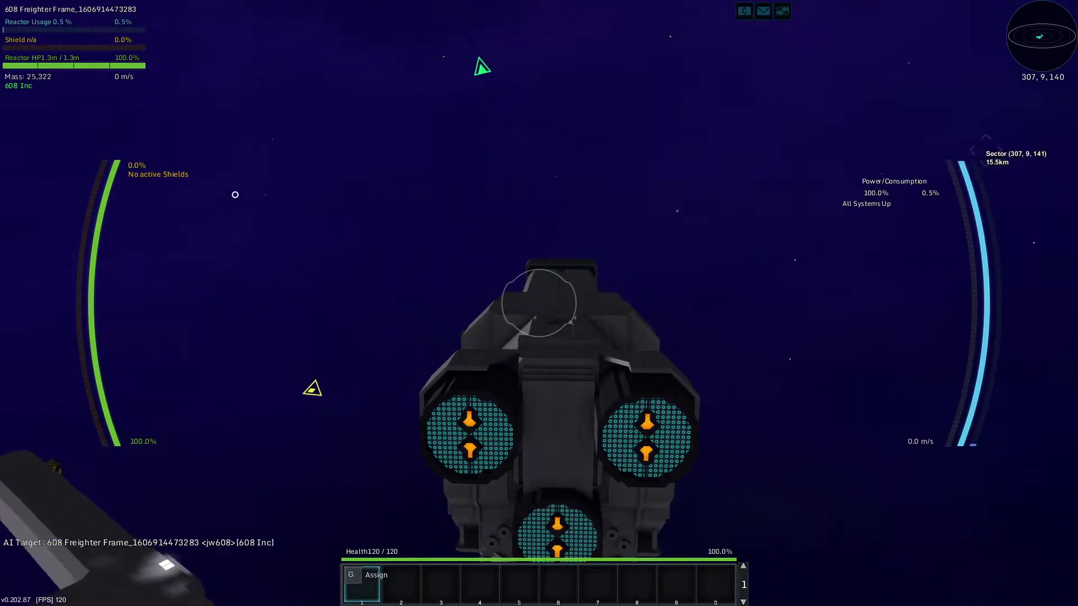
Thrust, steer and brake the freighter until it stops at 0 m/s between two station arms
key("w")
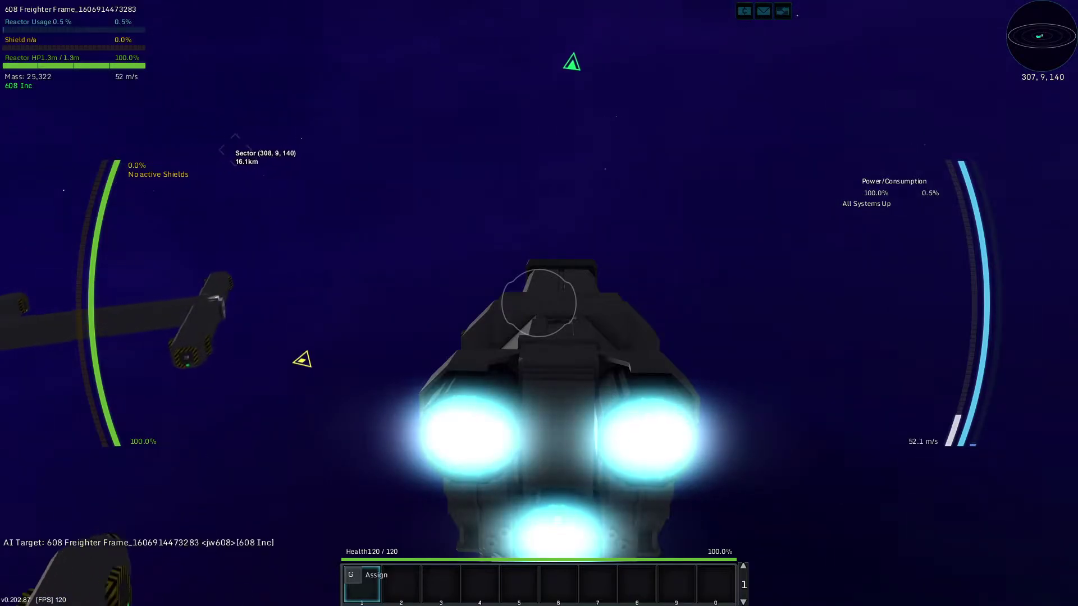
key("w")
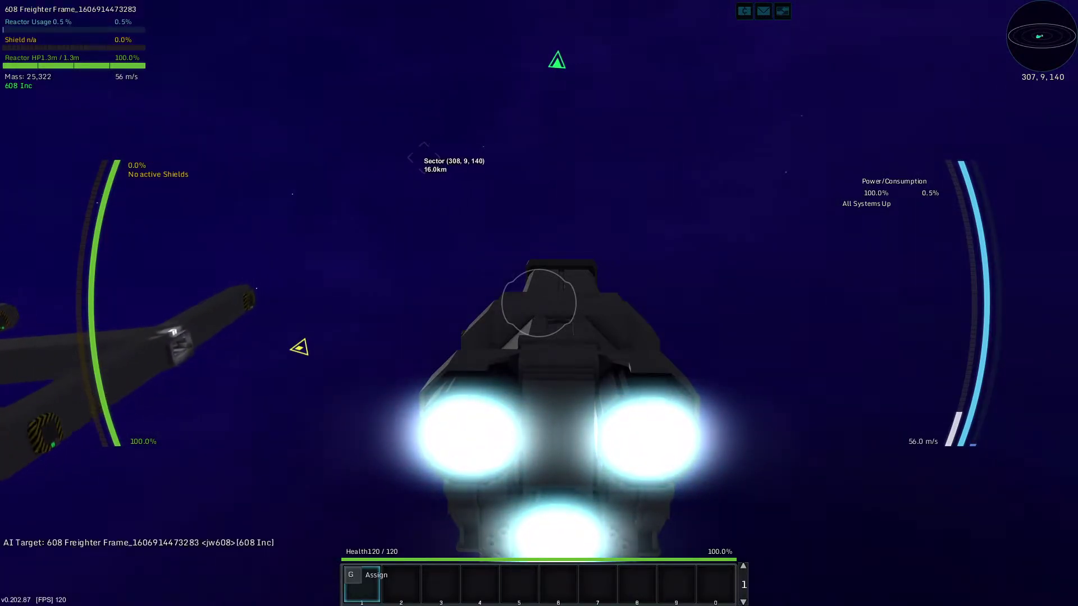
key("s")
key("s")
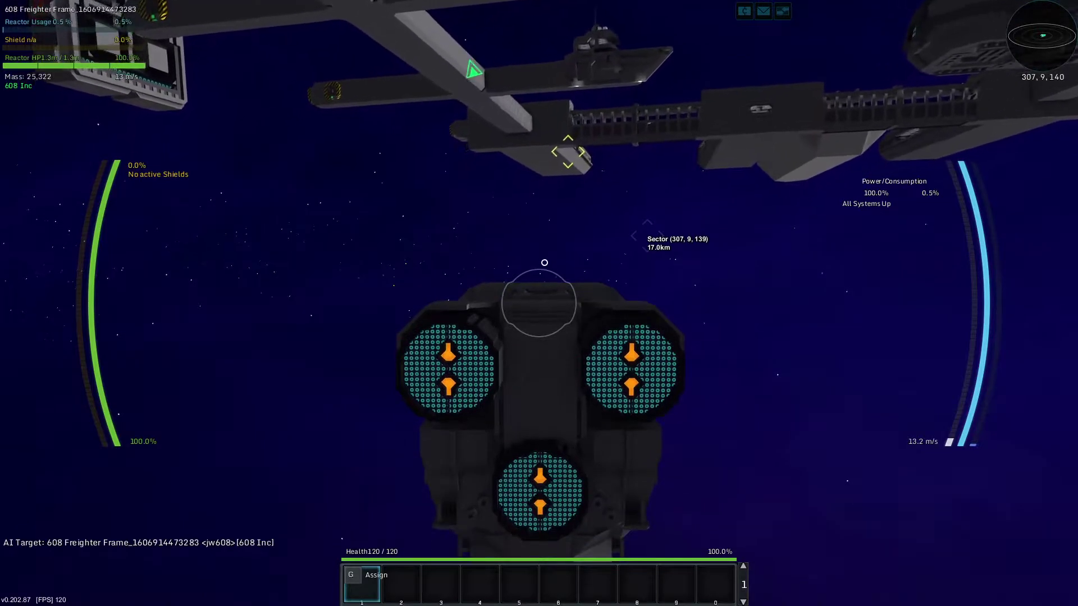
key("w")
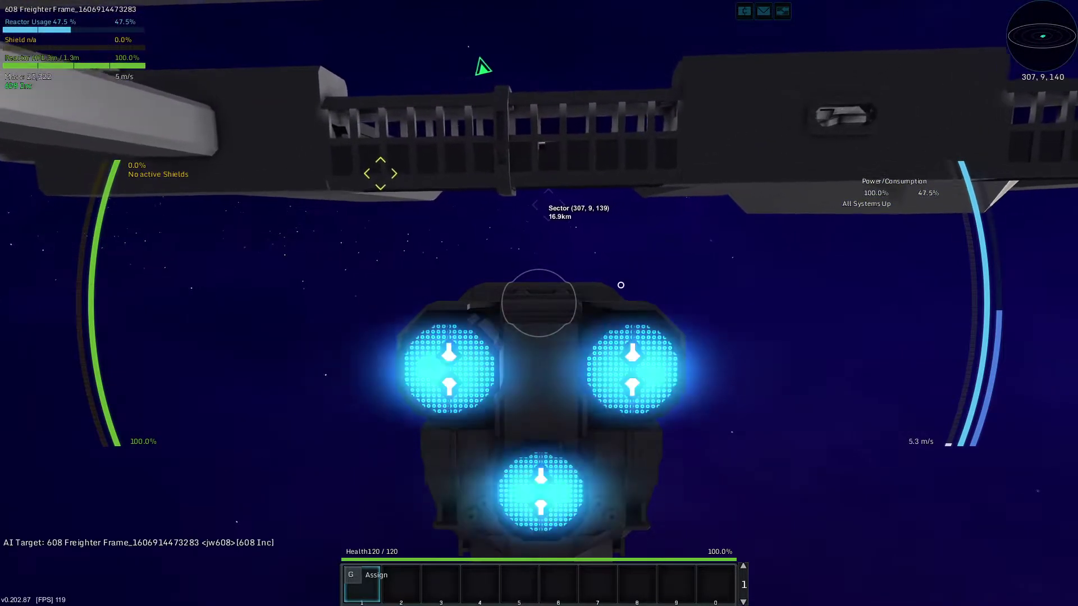
key("w")
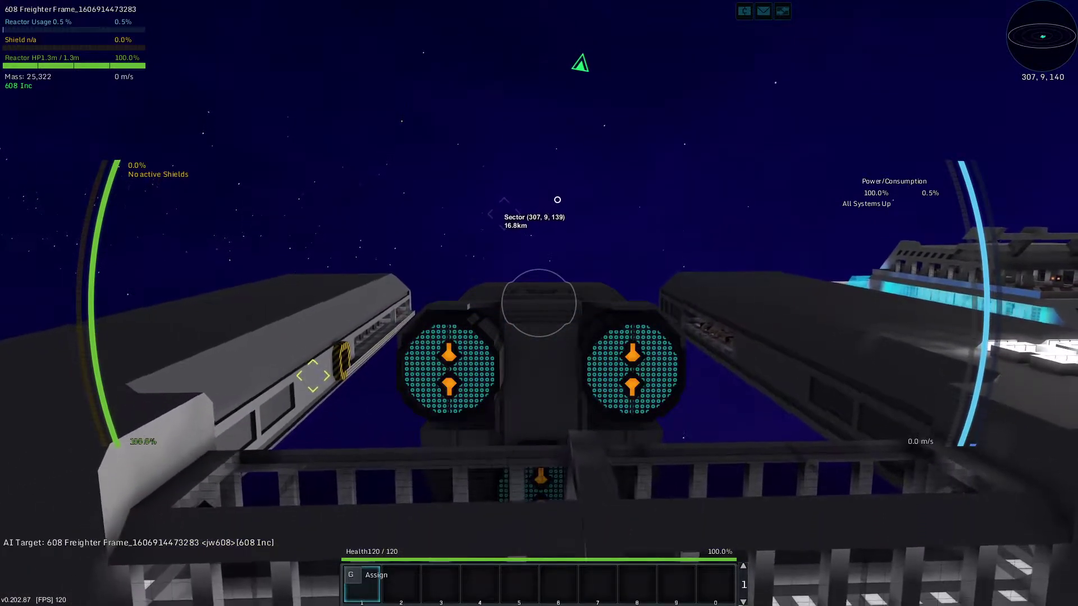
Assign the Rail Docker to hotbar slot 1, nudge the freighter against the station arm, then enter build mode
key("space")
key("space")
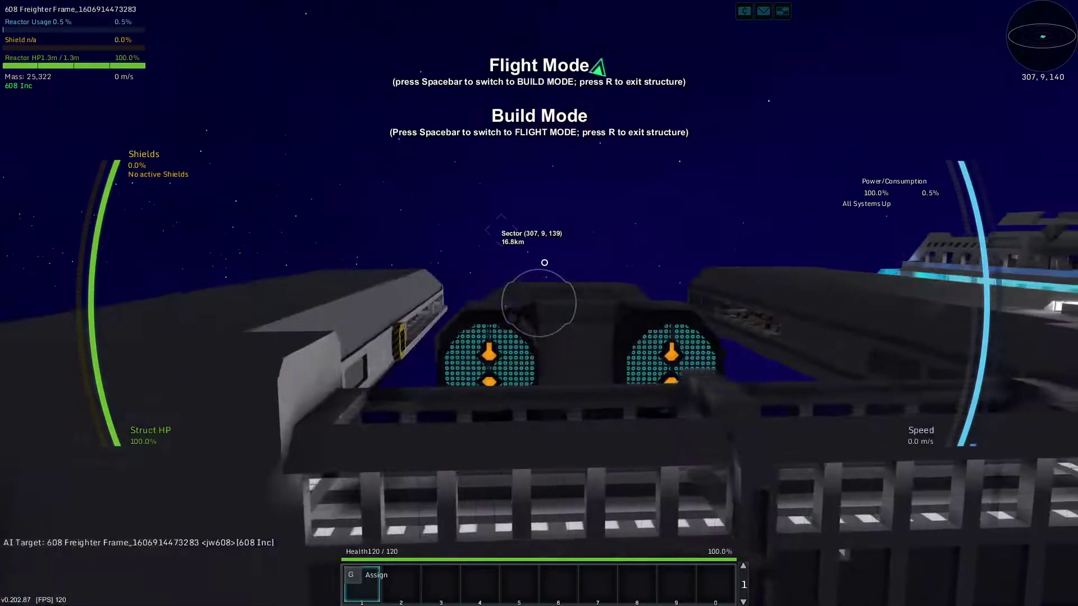
key("f")
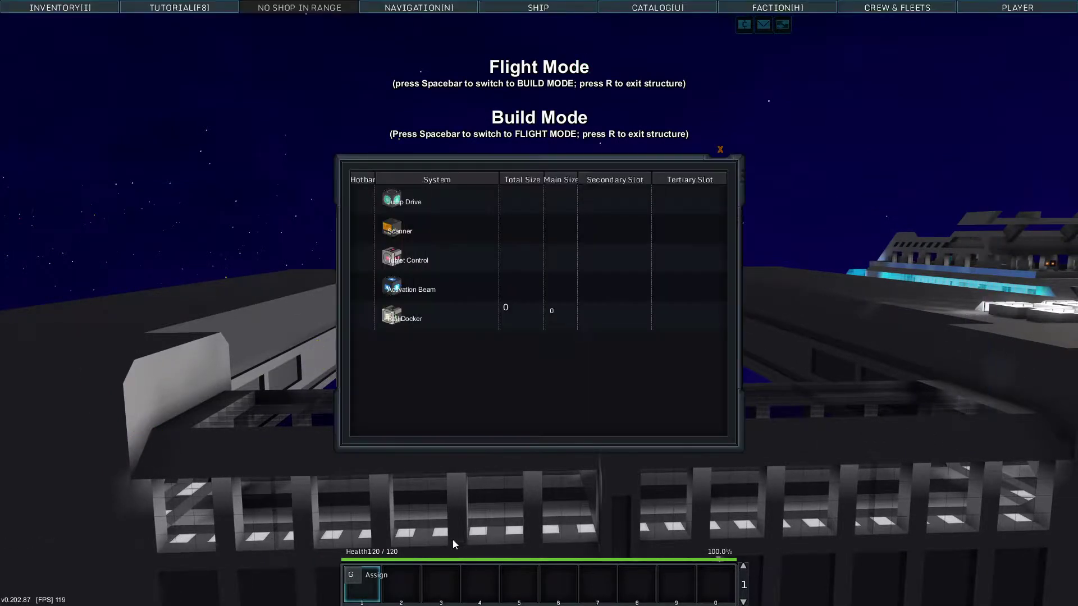
left_click_drag(370, 596, 371, 596)
key("f")
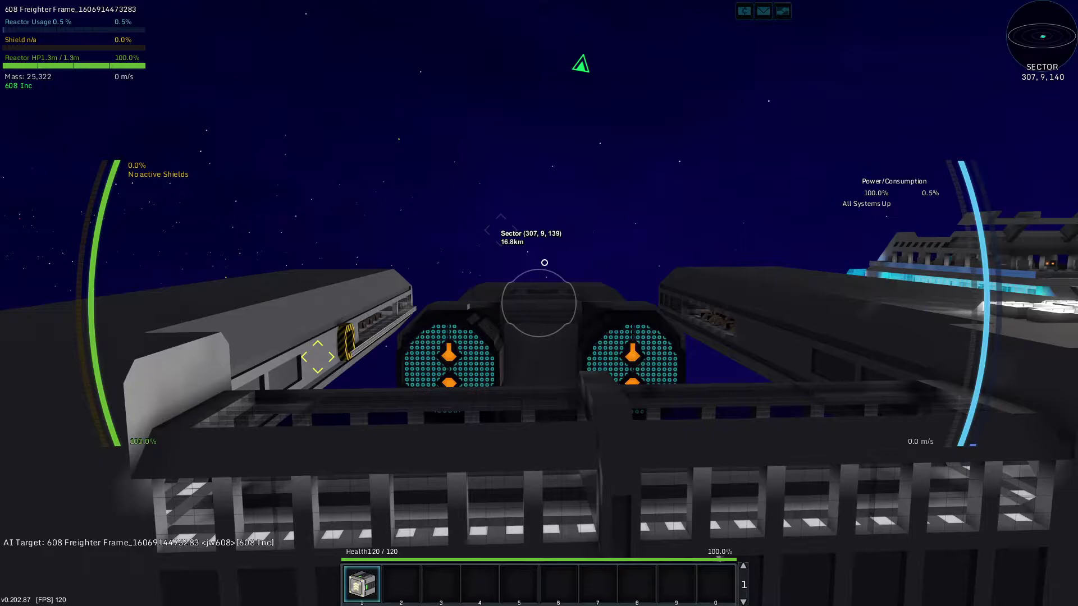
key("c")
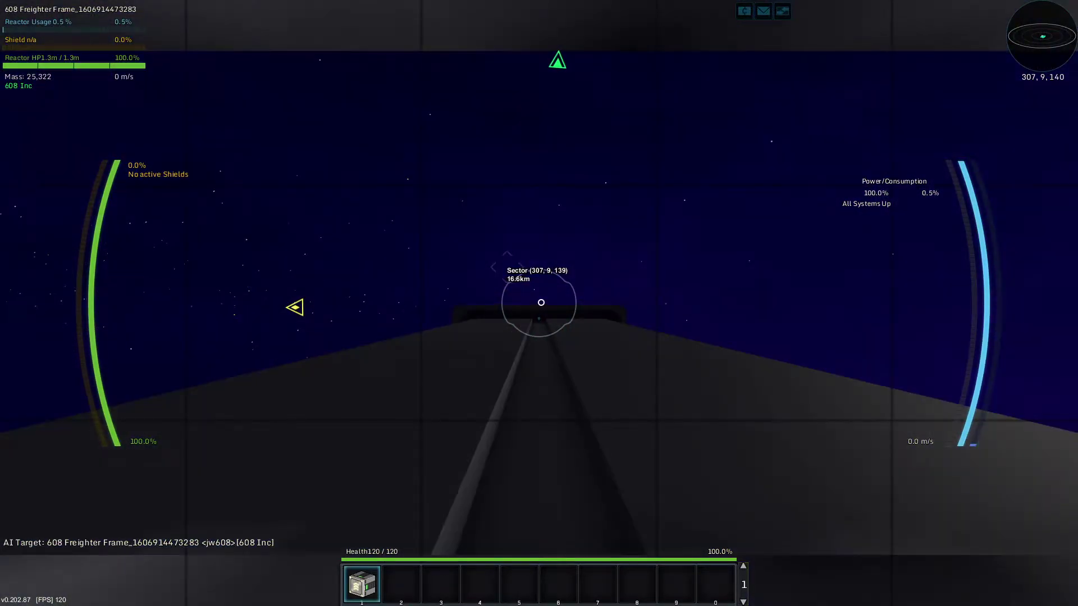
scroll(539, 303, "down", 3)
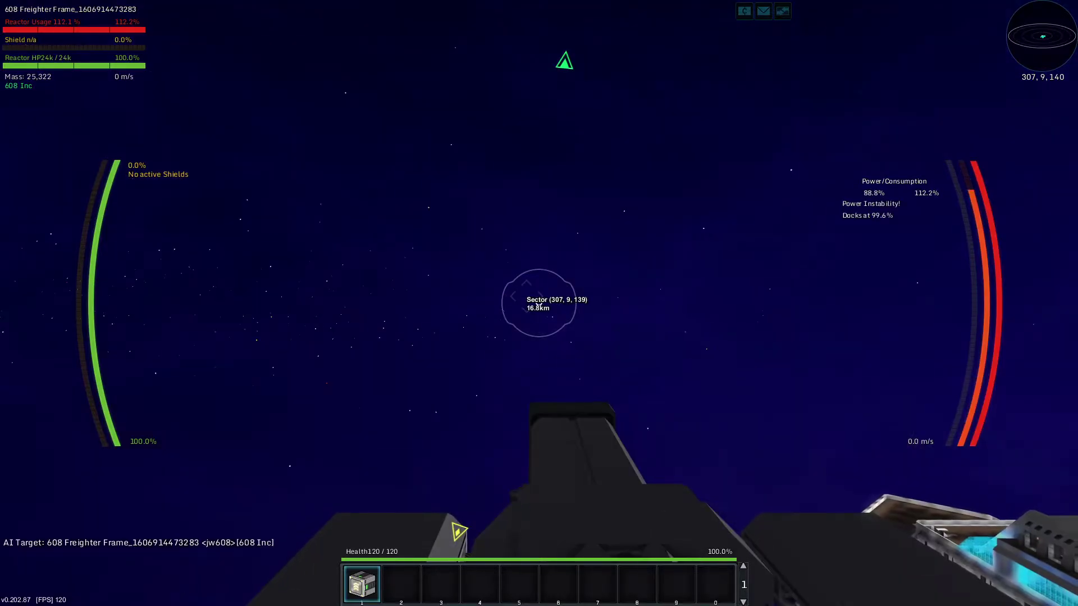
key("space")
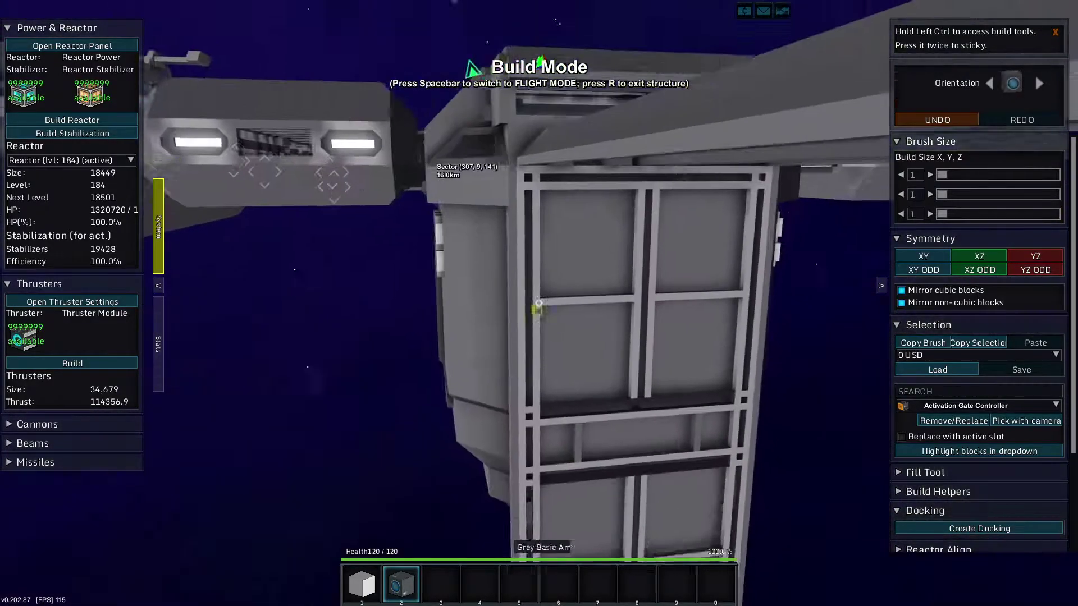
Move the build camera back over the freighter's top and down to the hull armour
key("s")
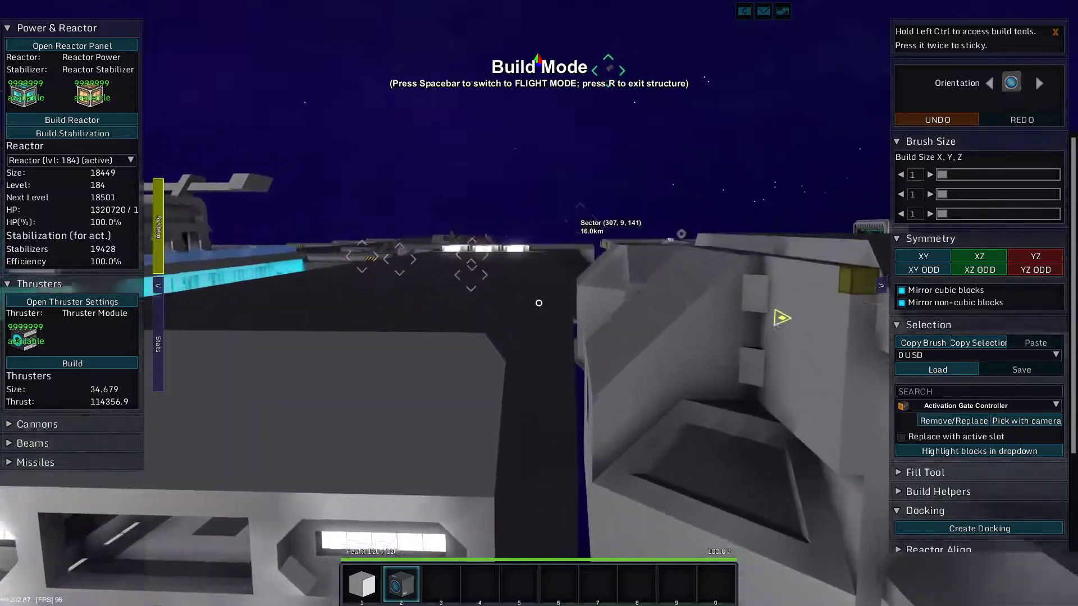
key("w")
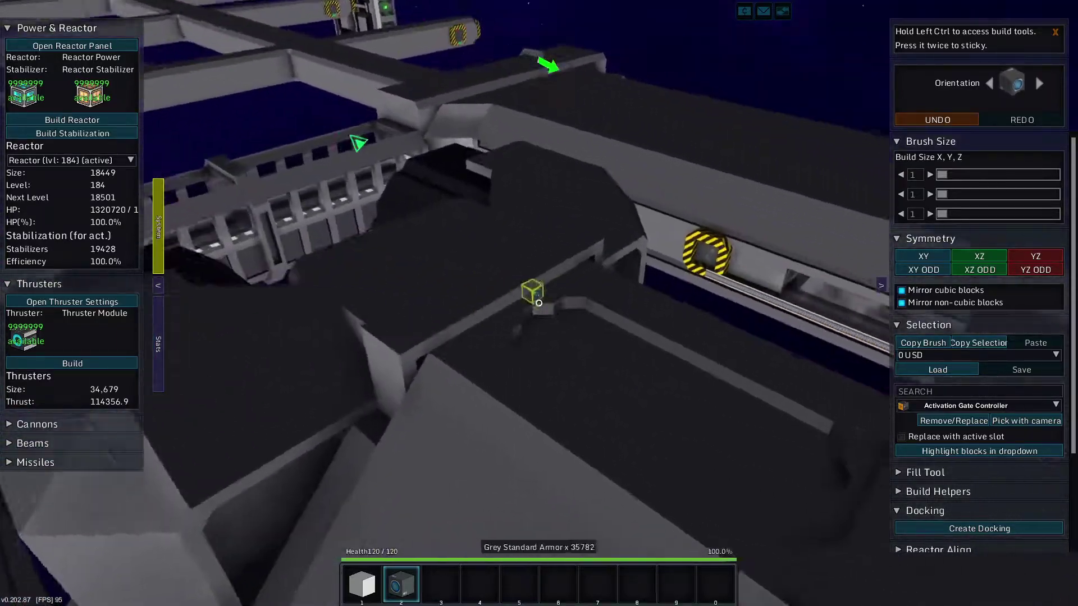
key("w")
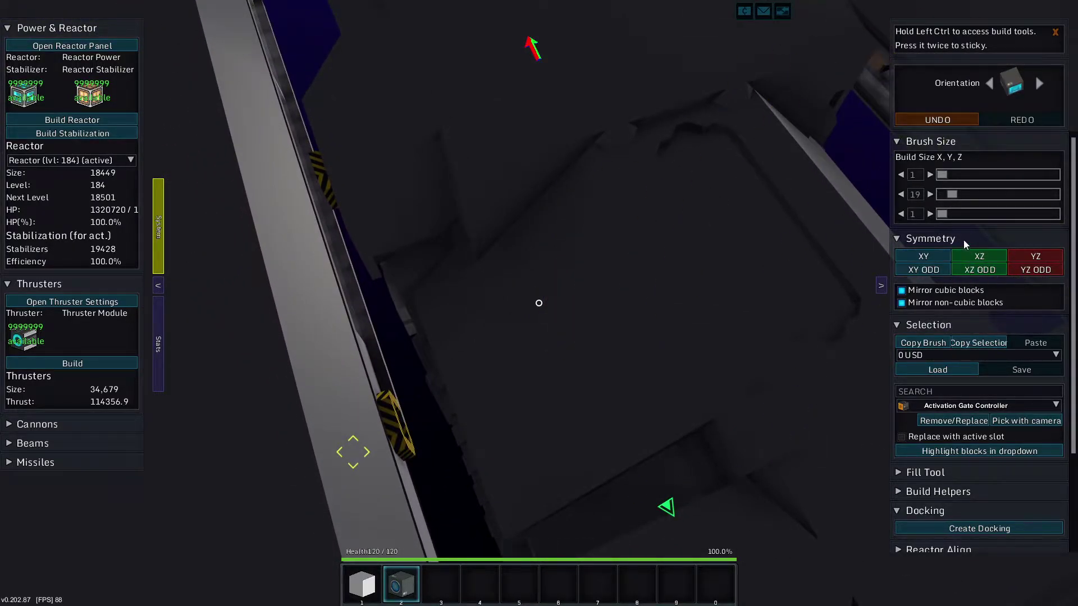
Set the brush depth to 23 and place a YZ symmetry plane on a block
left_click_drag(942, 214, 955, 213)
left_click(1036, 256)
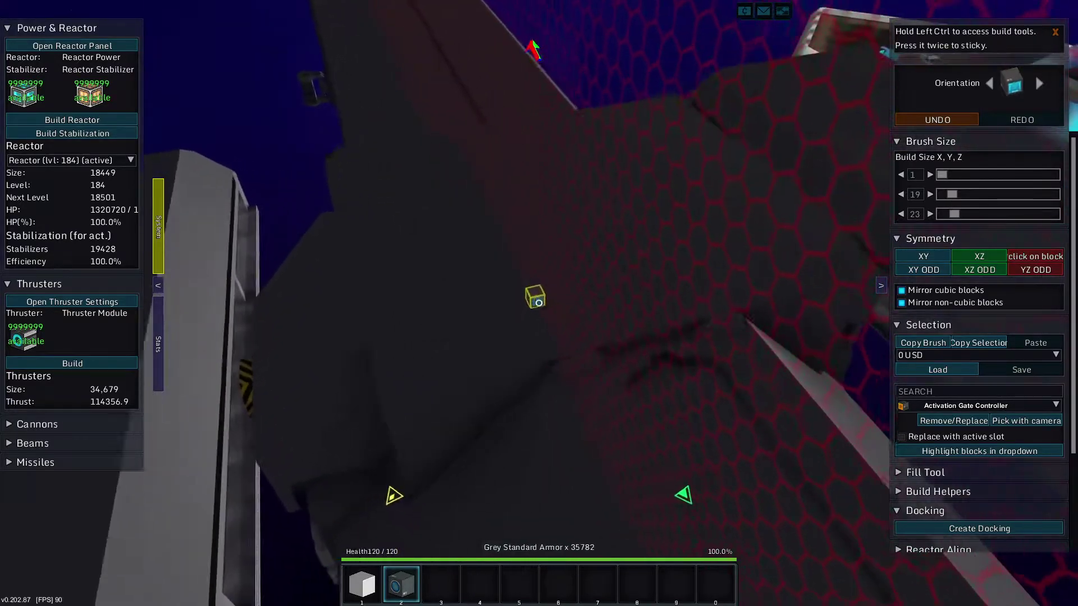
left_click(535, 298)
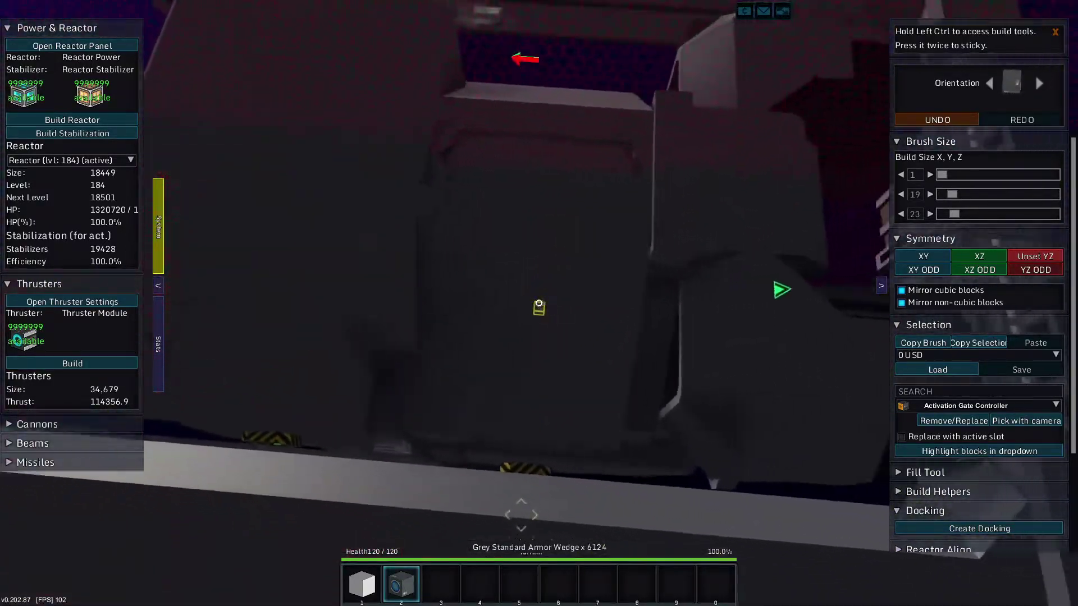
Undo and redo the last cut and resize the brush to 14 × 43 × 40
left_click_drag(942, 175, 949, 175)
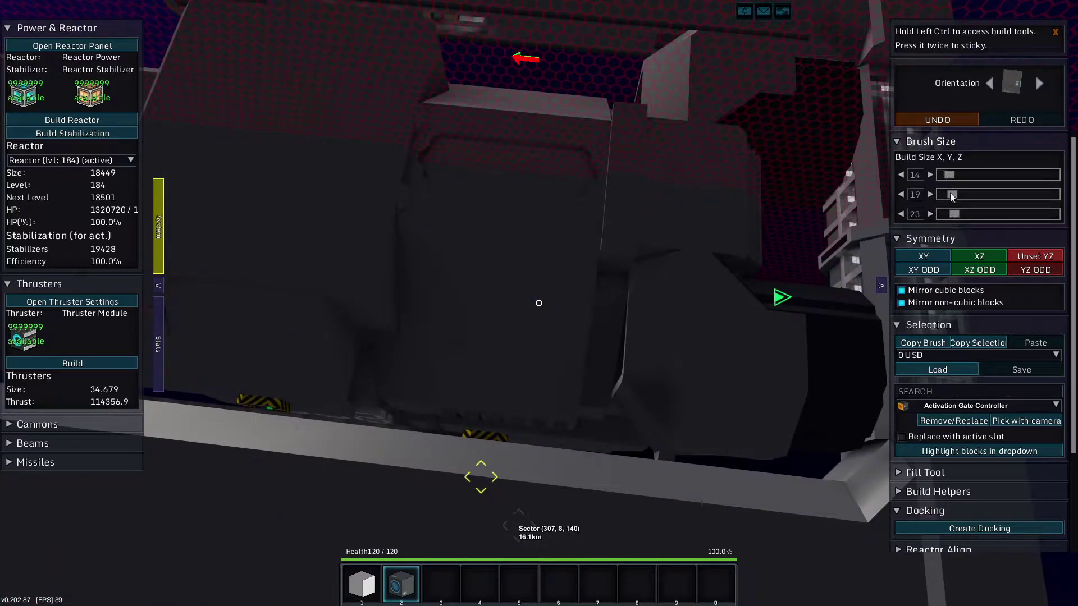
scroll(986, 470, "down", 3)
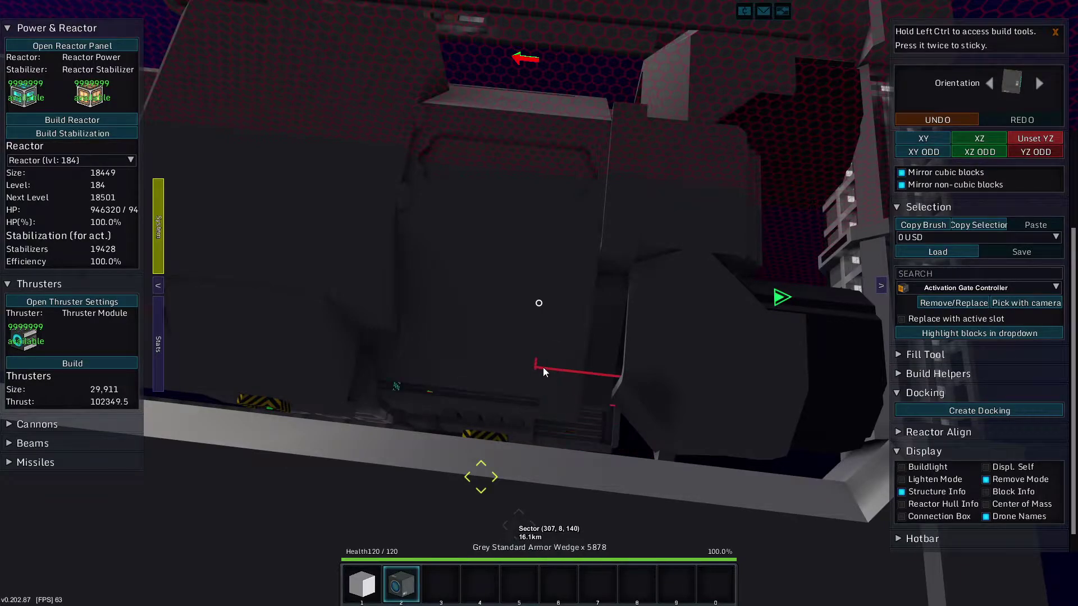
key("ctrl+z")
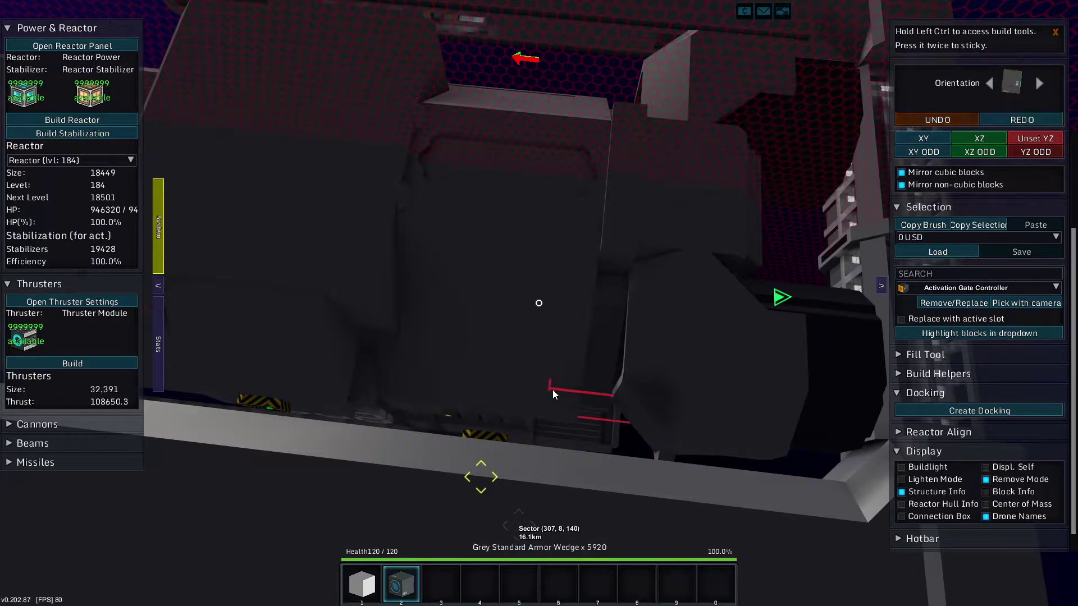
key("ctrl+y")
scroll(963, 168, "up", 2)
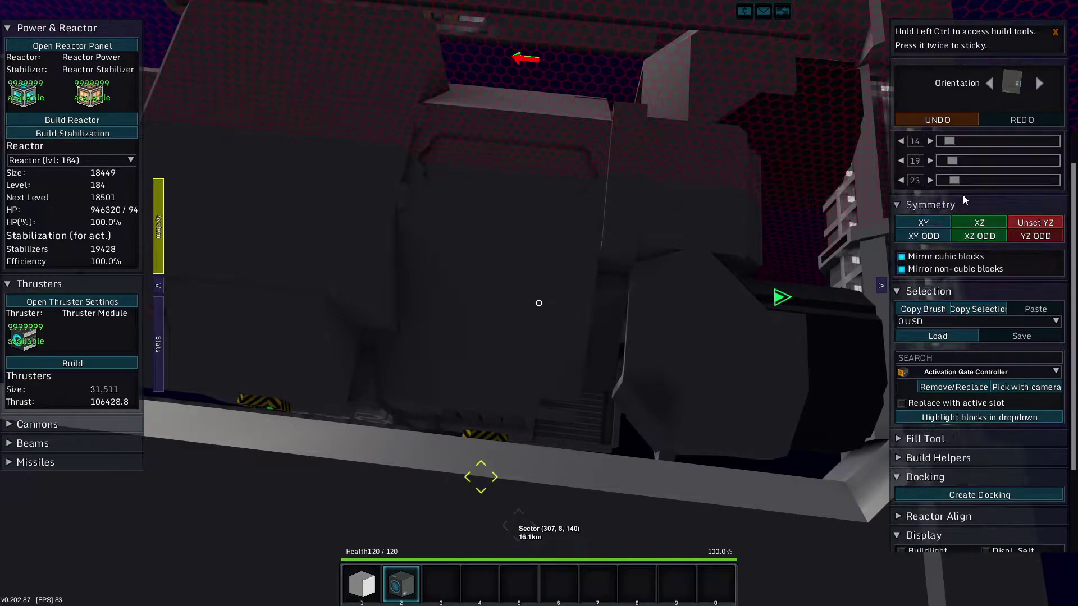
left_click(964, 163)
left_click(964, 180)
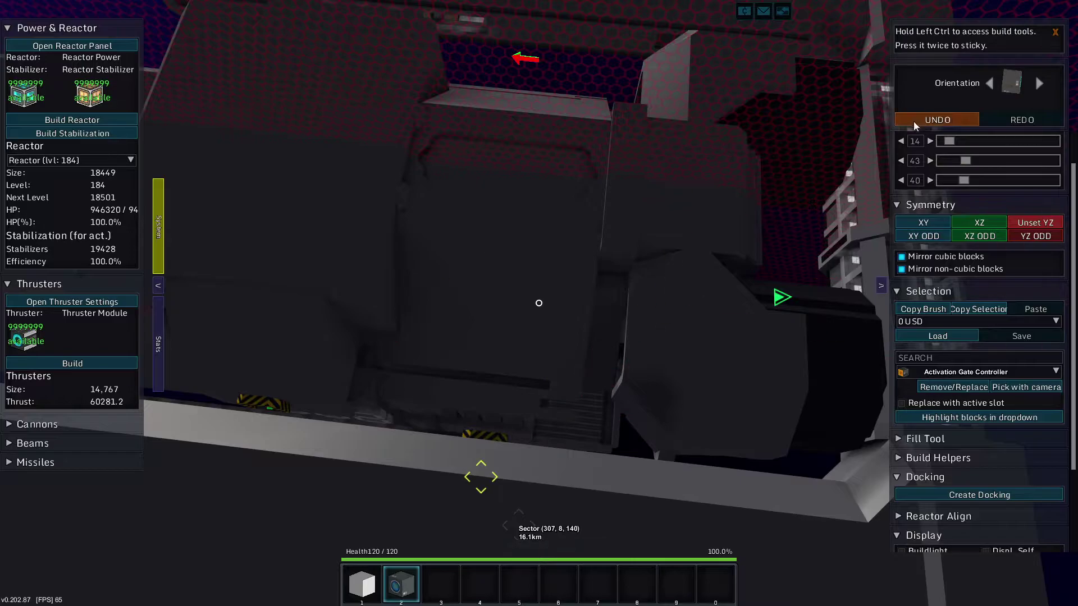
Undo and redo hull cuts with the brush box, ending with those blocks removed
key("ctrl+z")
left_click(558, 388)
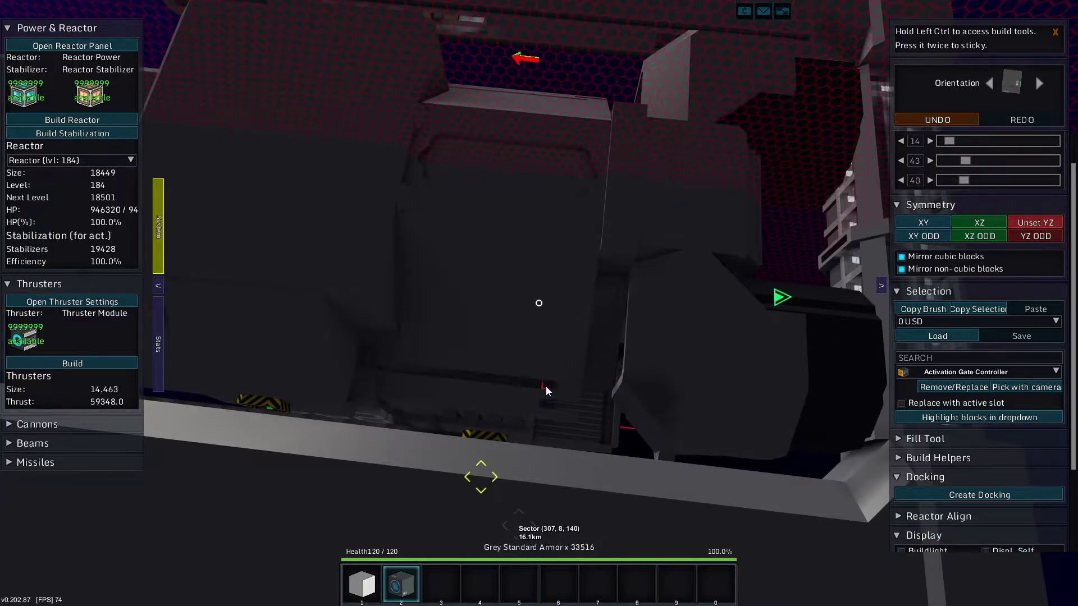
left_click(922, 120)
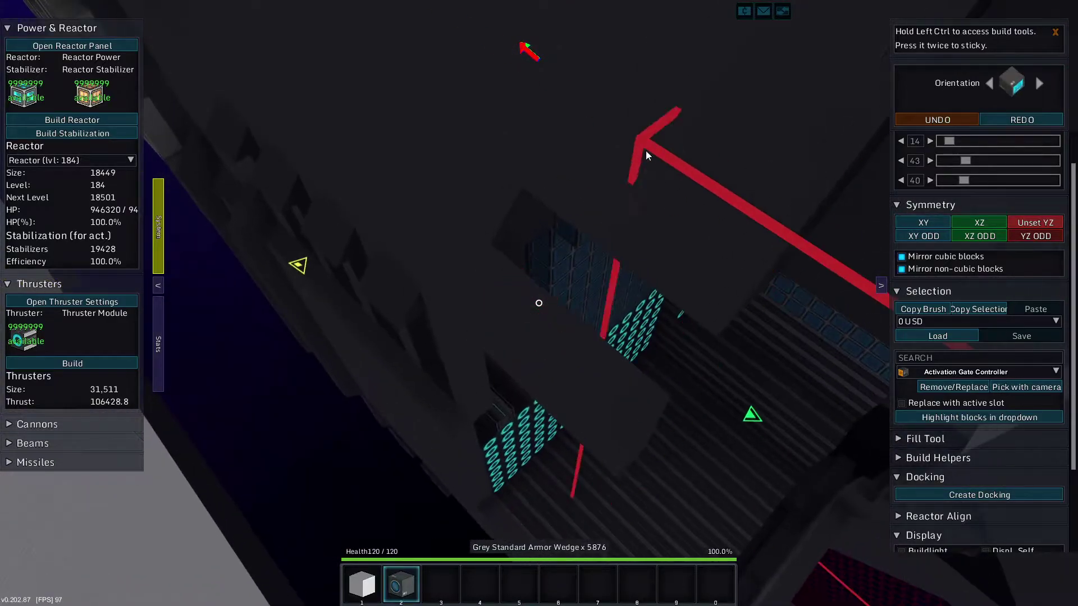
left_click(497, 266)
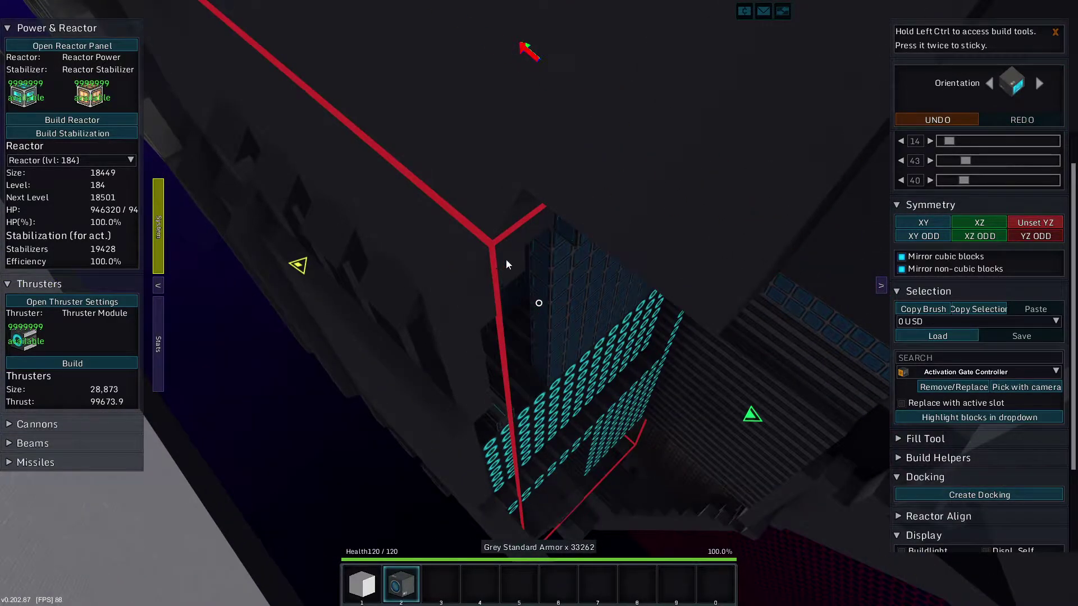
Carve out more reactor, thruster and armour chunks, dropping reactor to 139 and thrusters to 21,704
left_click(547, 195)
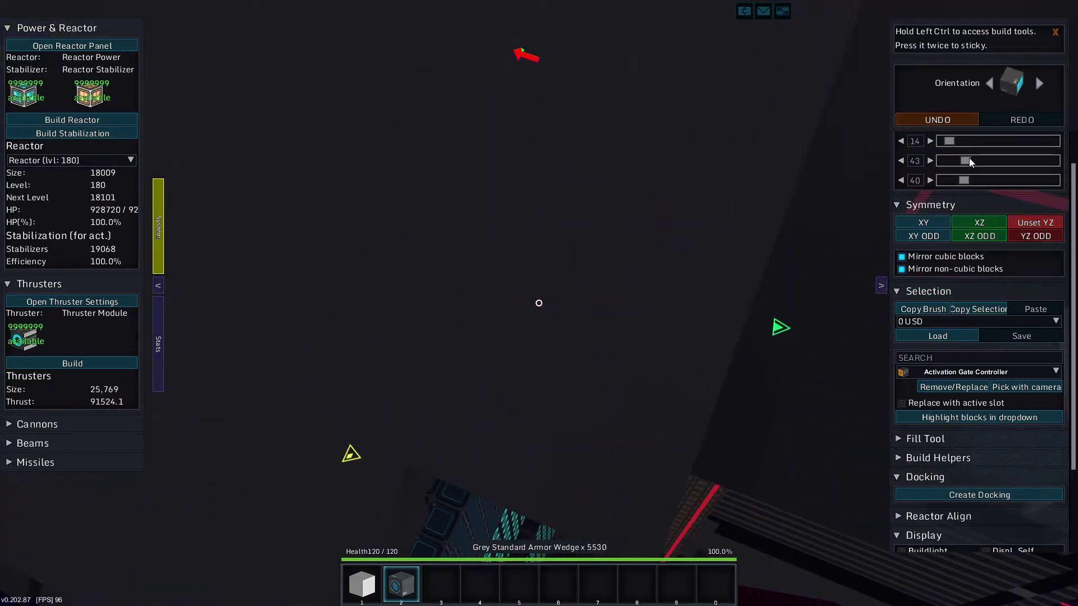
left_click(419, 433)
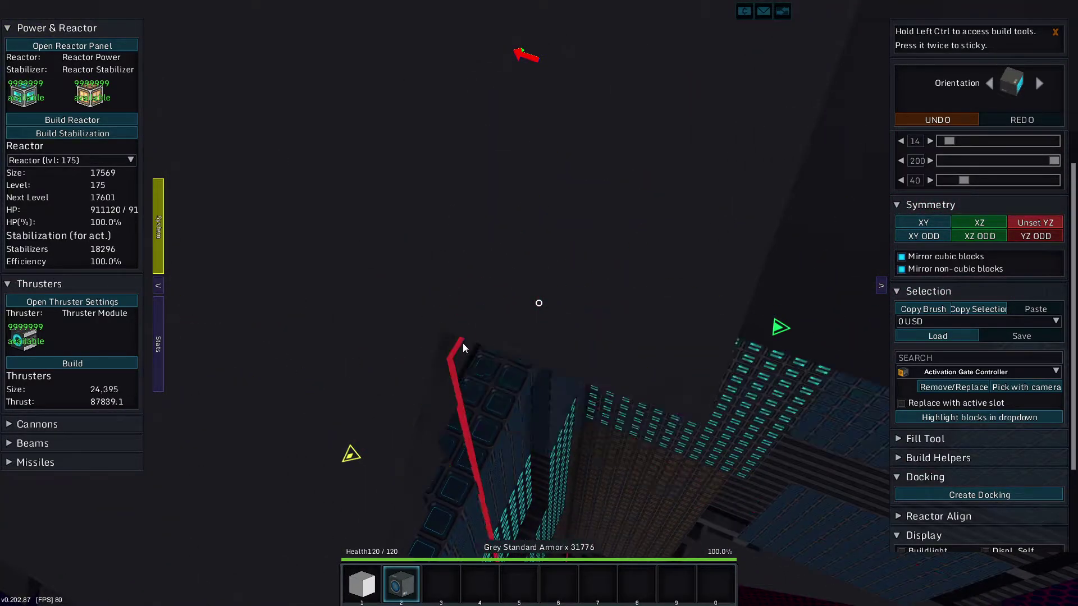
left_click(474, 314)
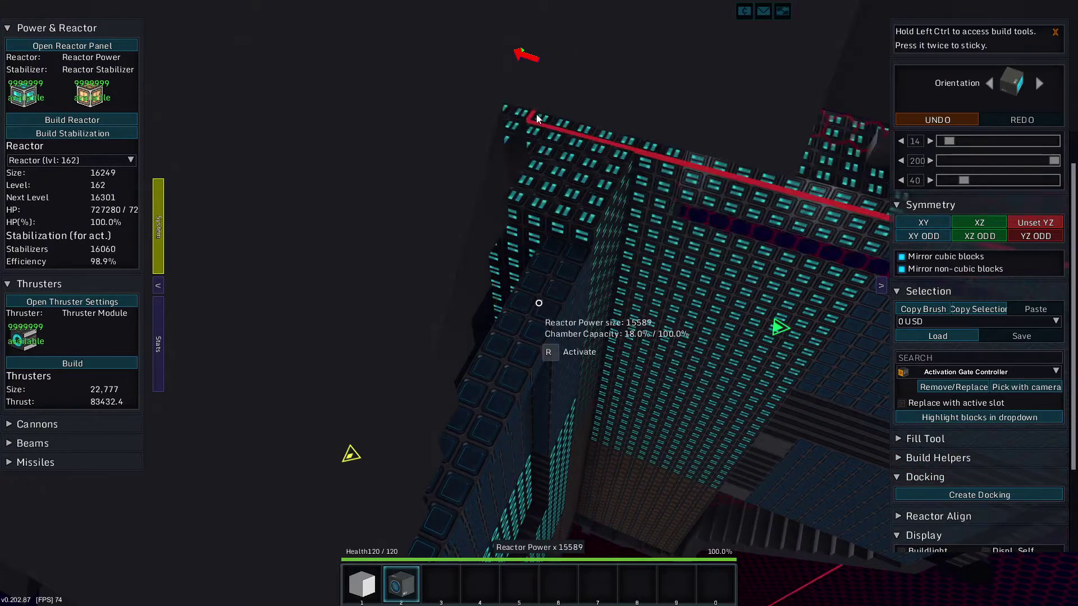
left_click(555, 184)
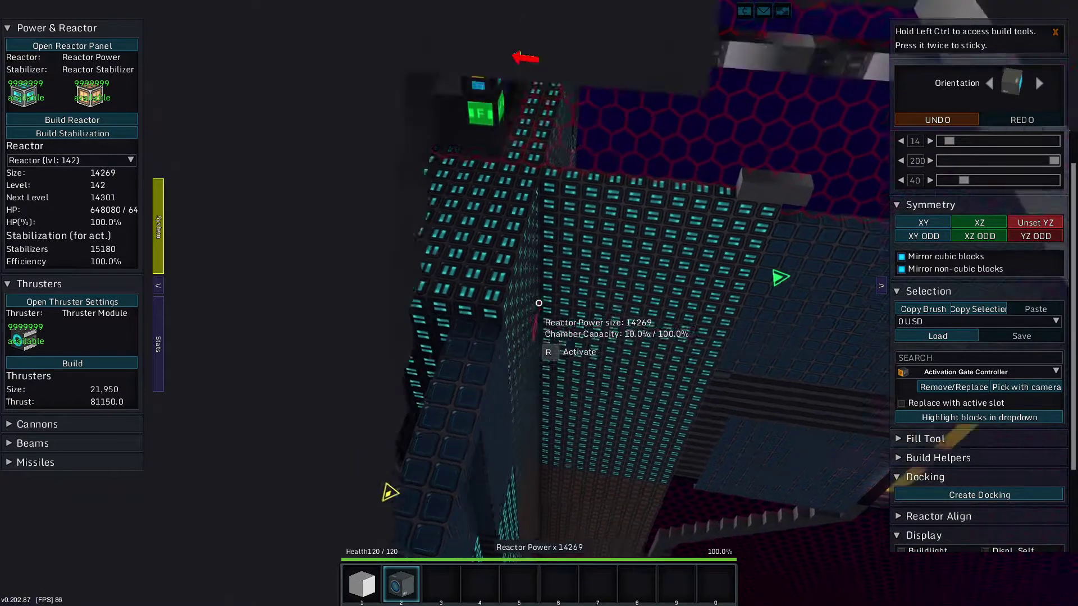
key("s")
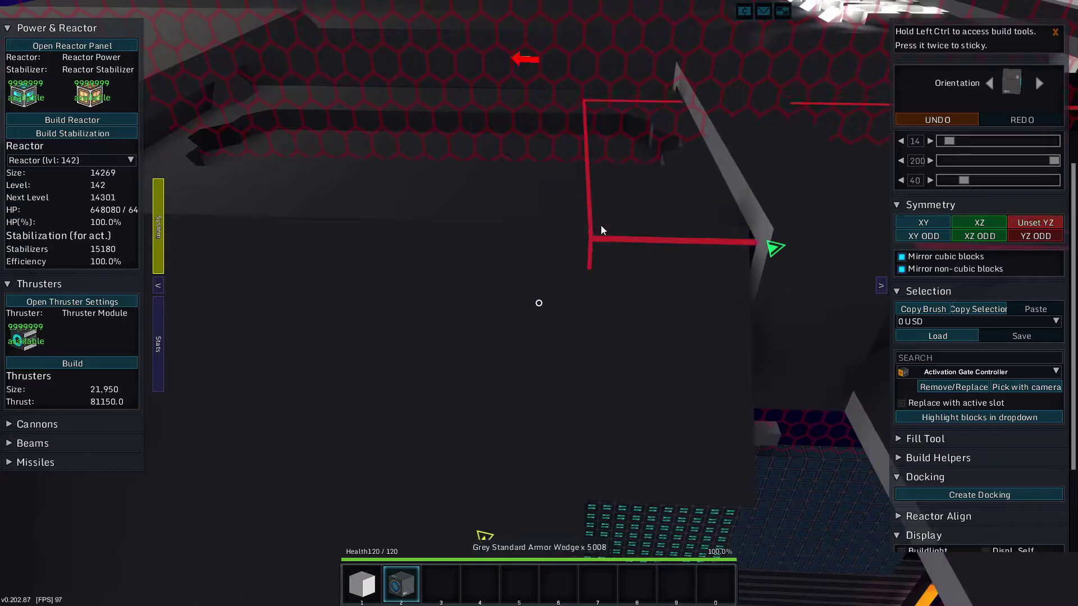
left_click(599, 230)
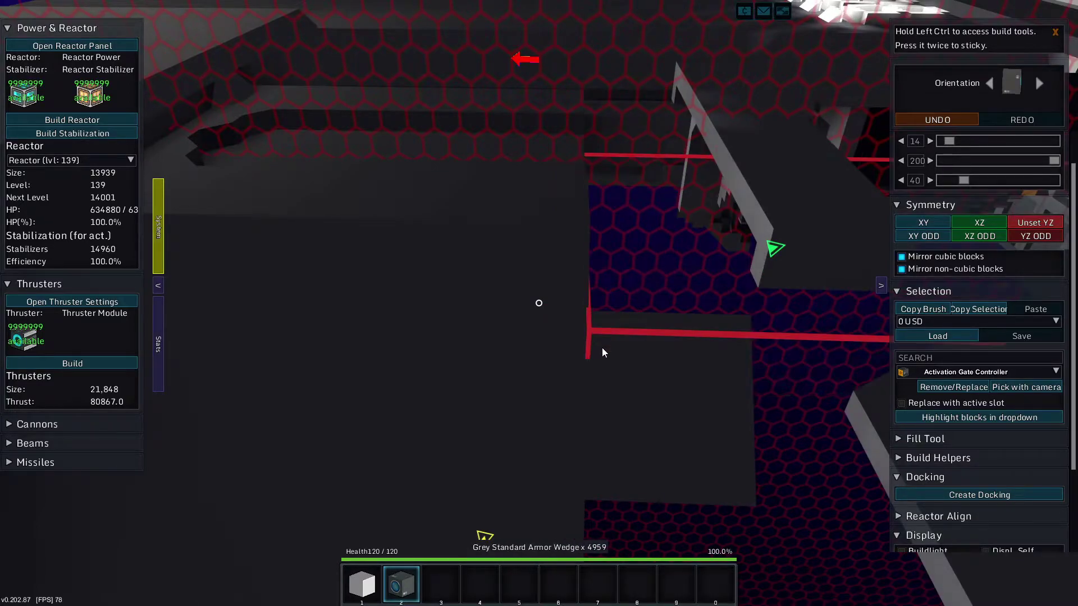
left_click(605, 425)
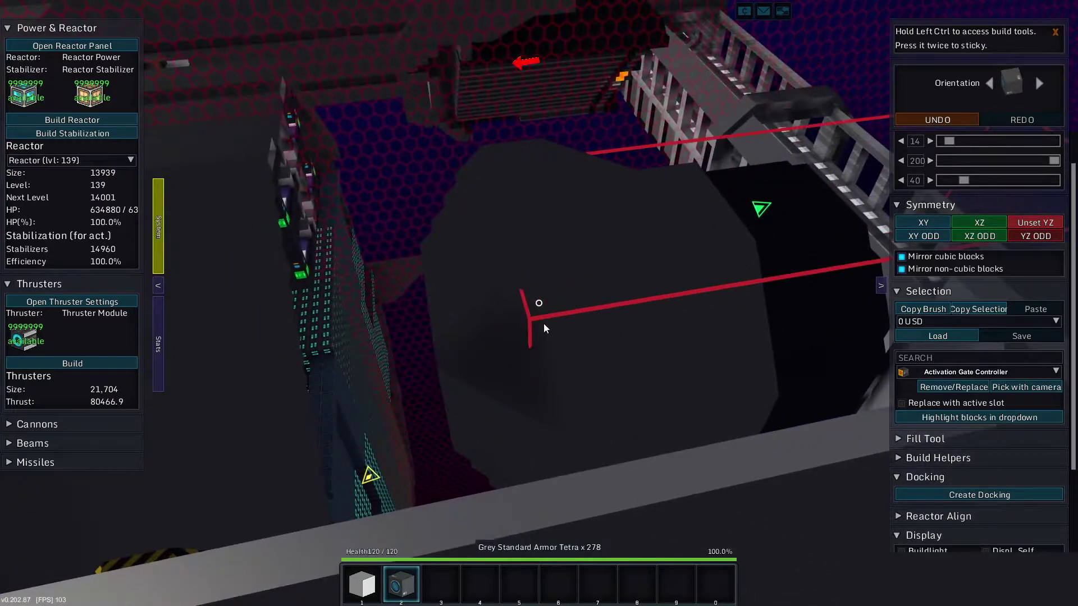
Delete the remaining dark block structure in the cleared area, cutting thruster size to 18,320
left_click(560, 424)
left_click(484, 355)
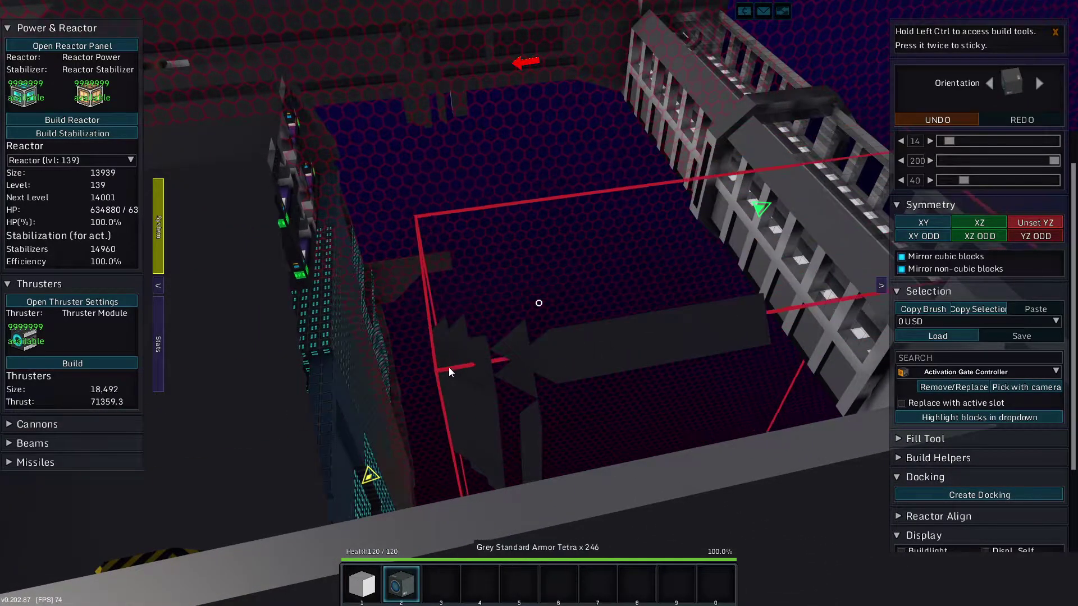
key("a")
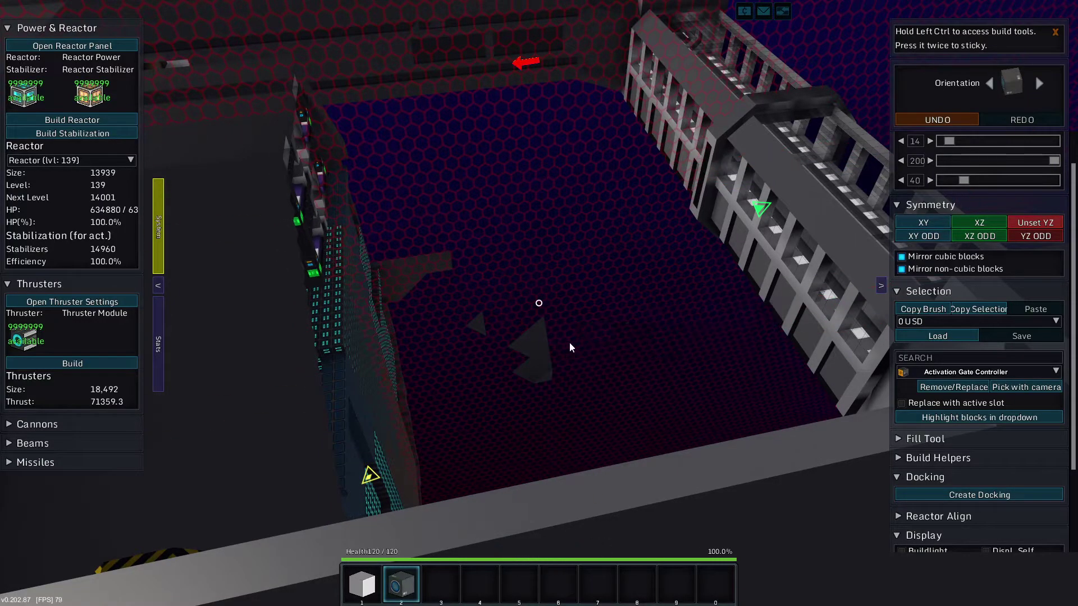
key("a")
key("a")
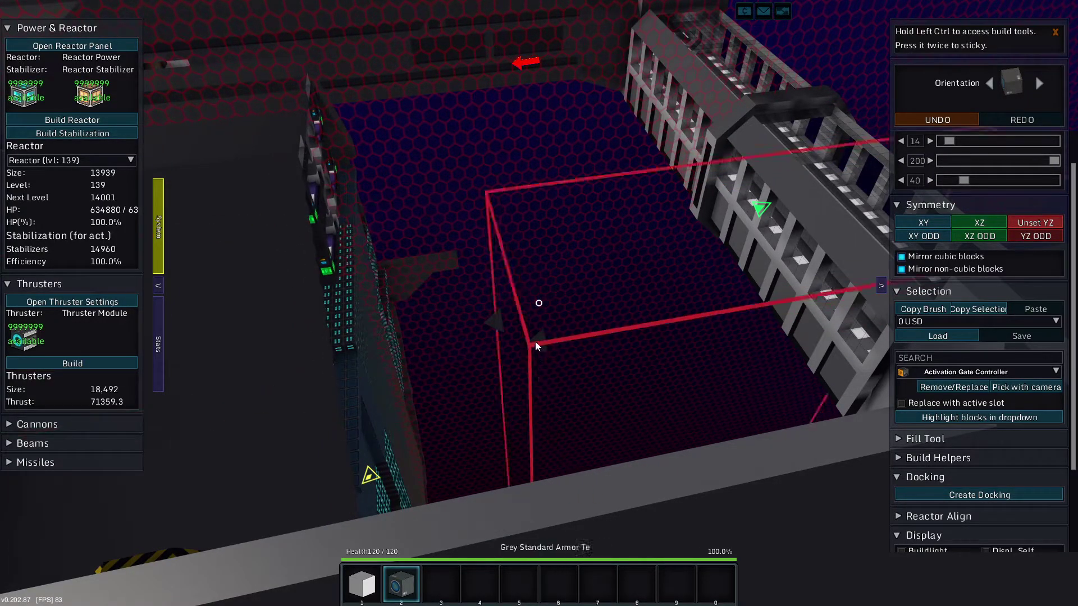
Fly the build camera around the ship to inspect the thrusters, reactor blocks and grey armour beams
key("w")
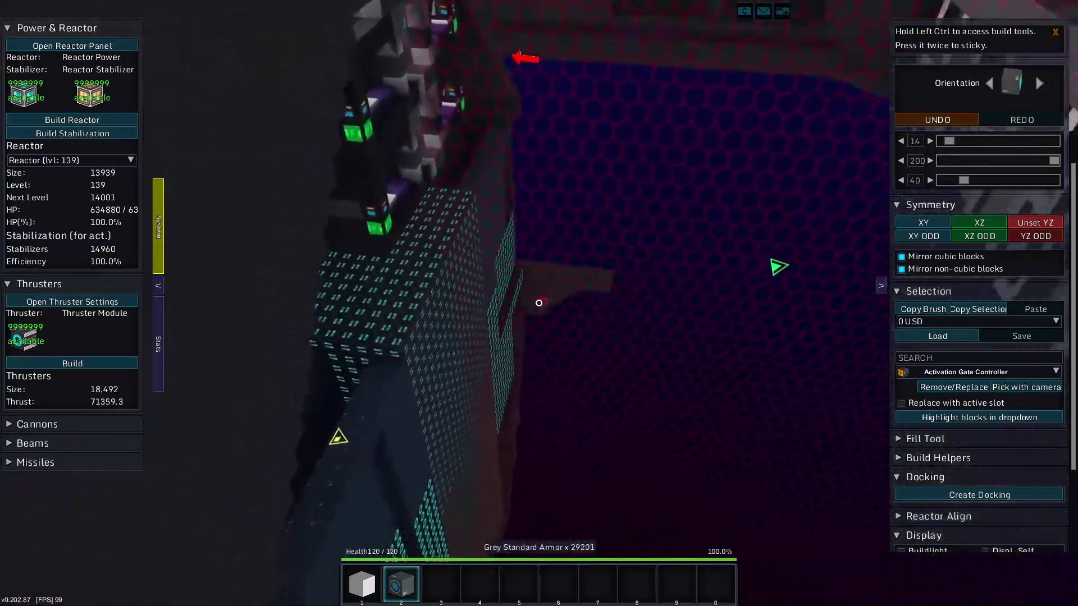
key("w")
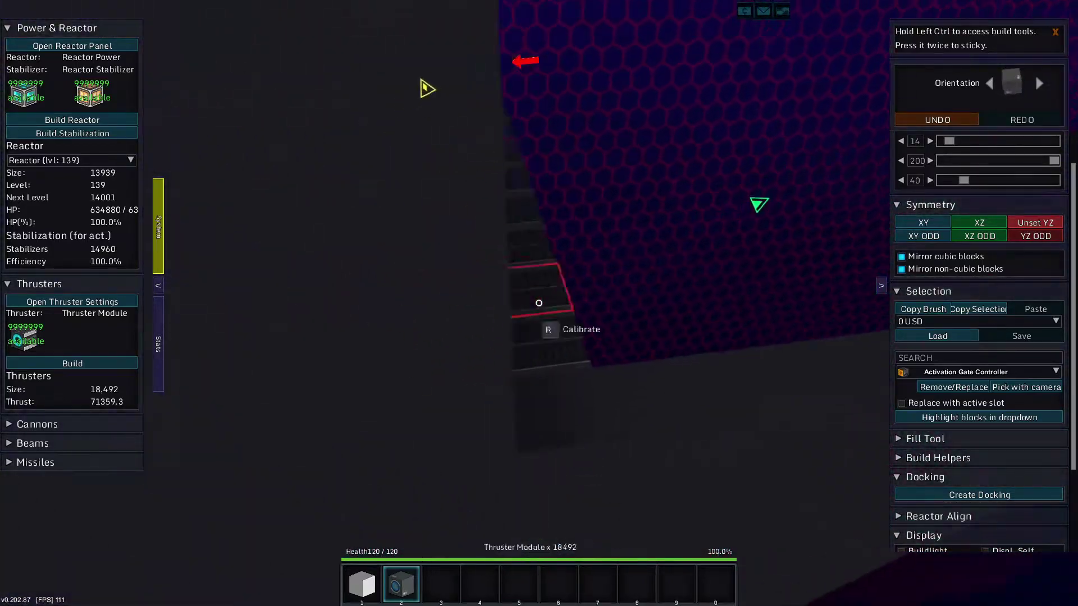
key("w")
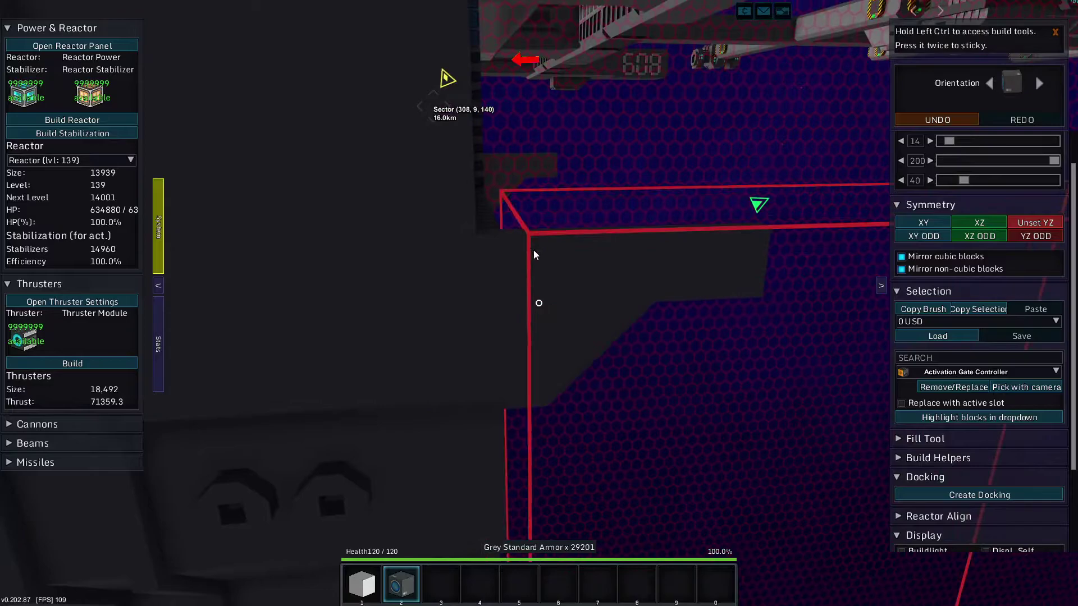
key("s")
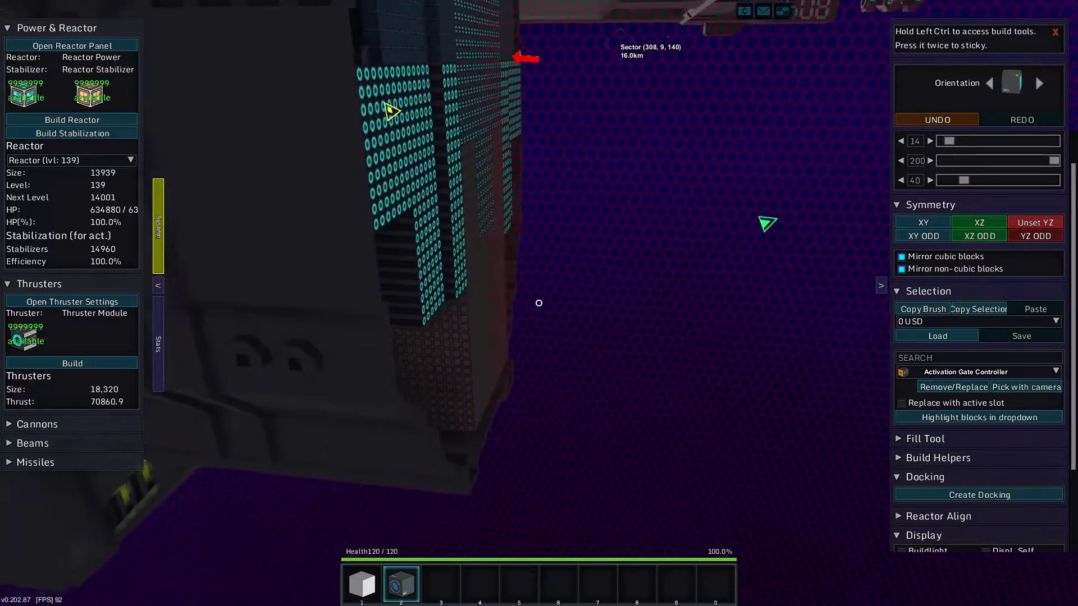
key("s")
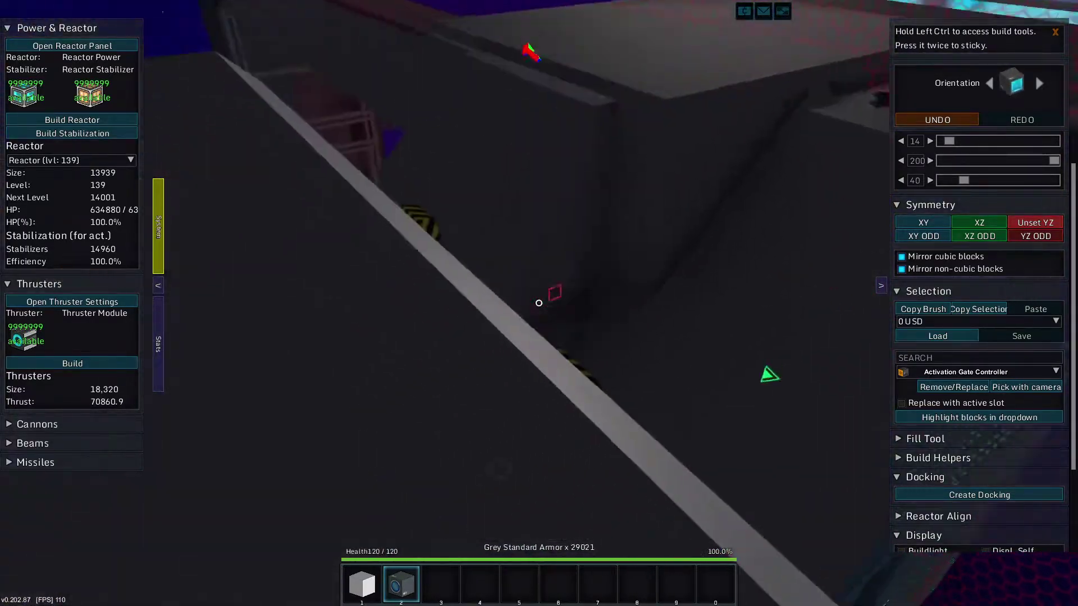
key("s")
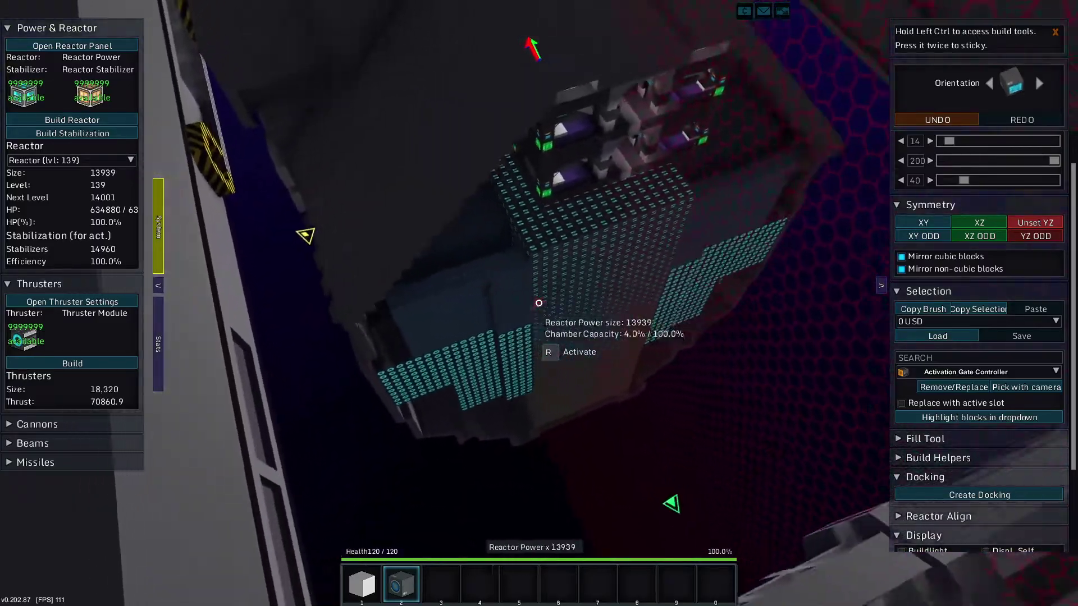
key("s")
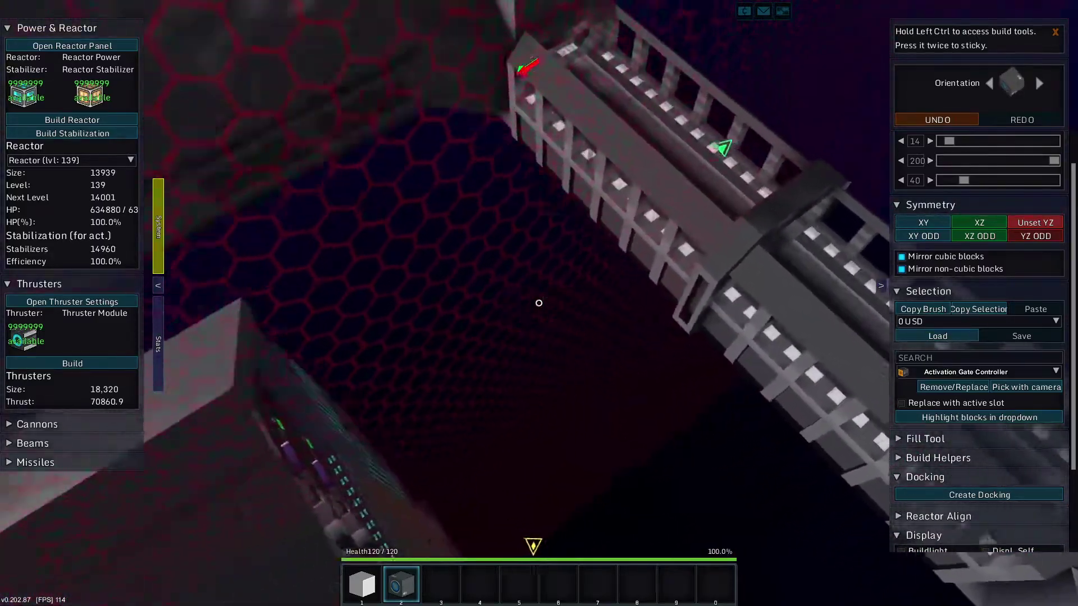
key("s")
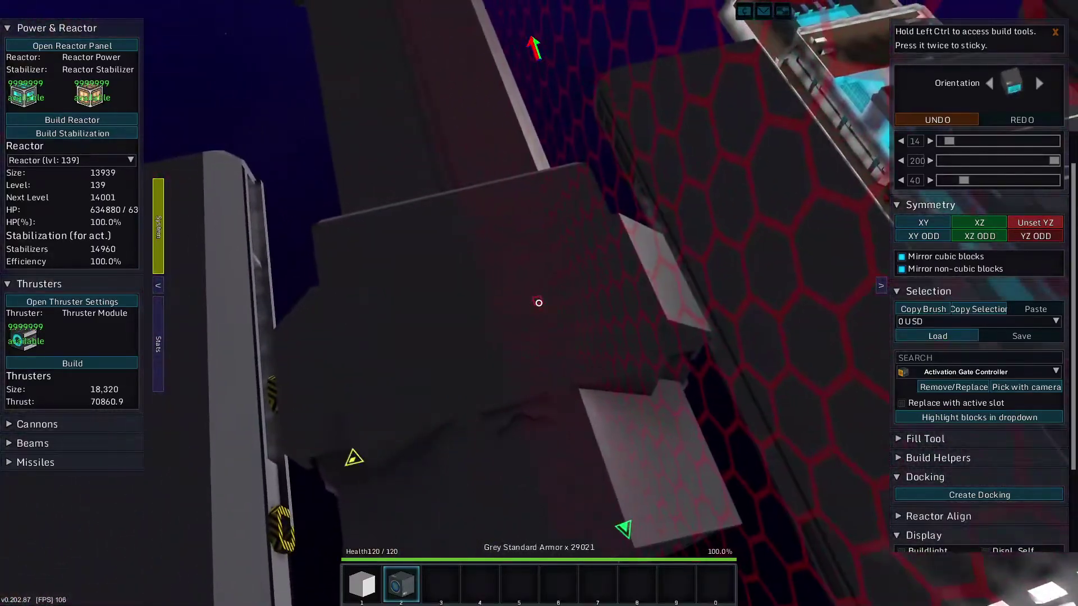
key("s")
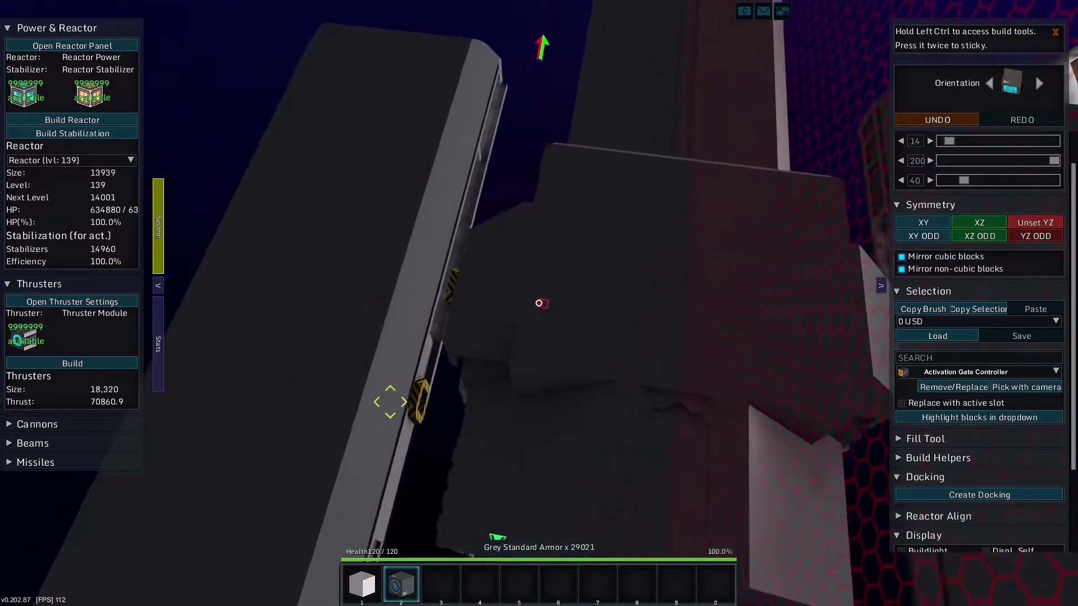
key("s")
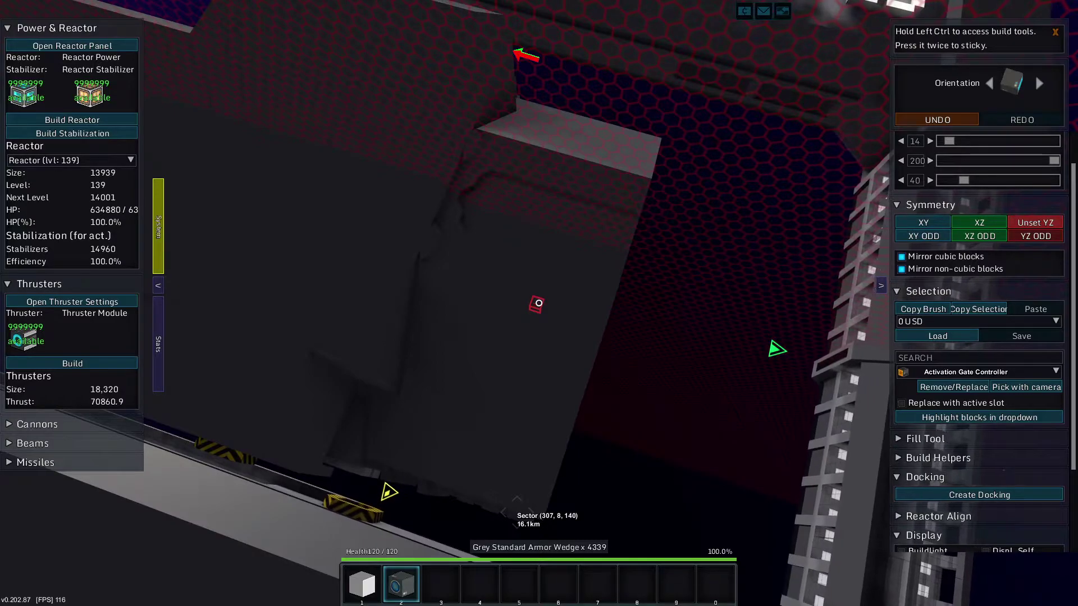
Enter build mode on the station and put Reactor Stabilizer in hotbar slot 4
key("s")
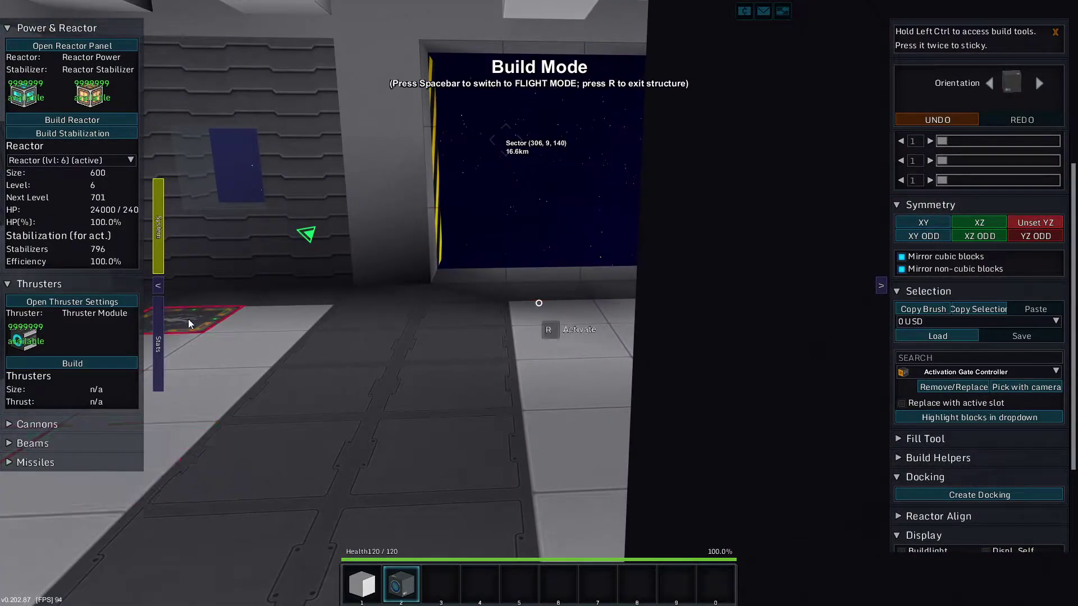
key("r")
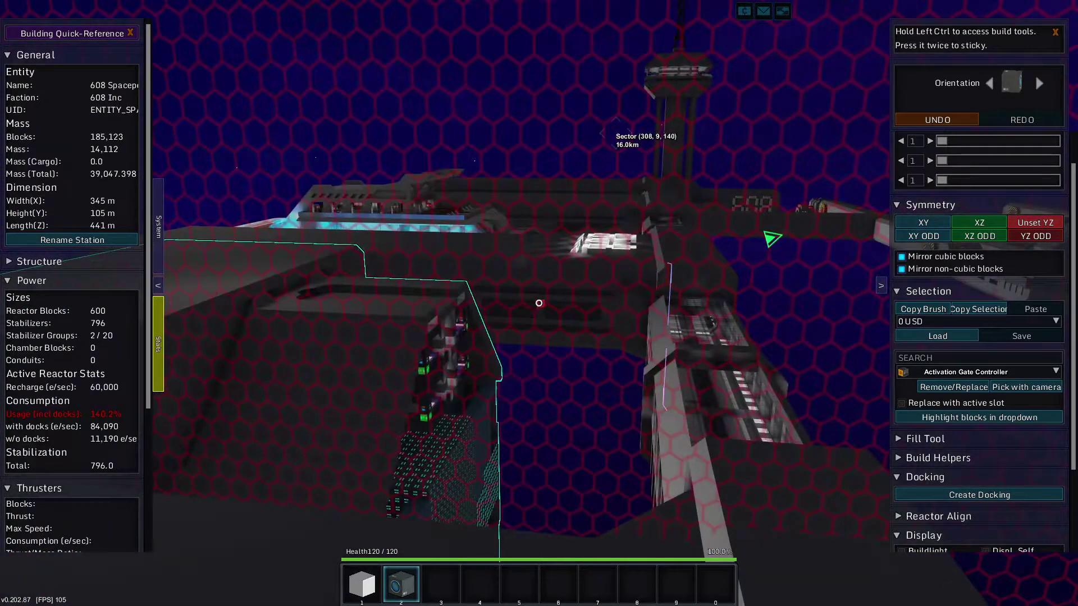
key("i")
scroll(336, 277, "down", 8)
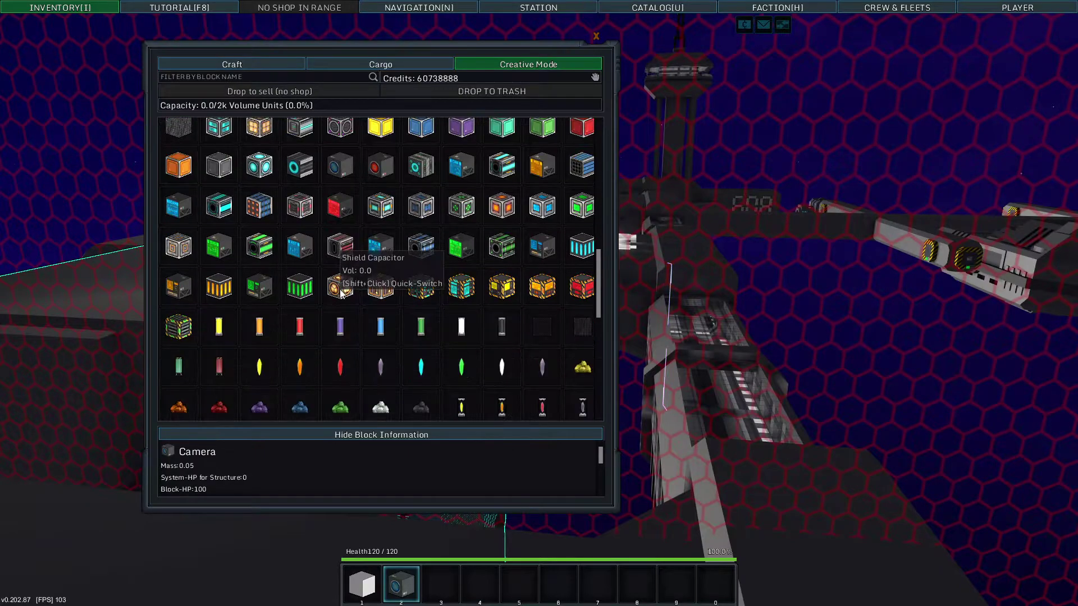
scroll(237, 161, "up", 5)
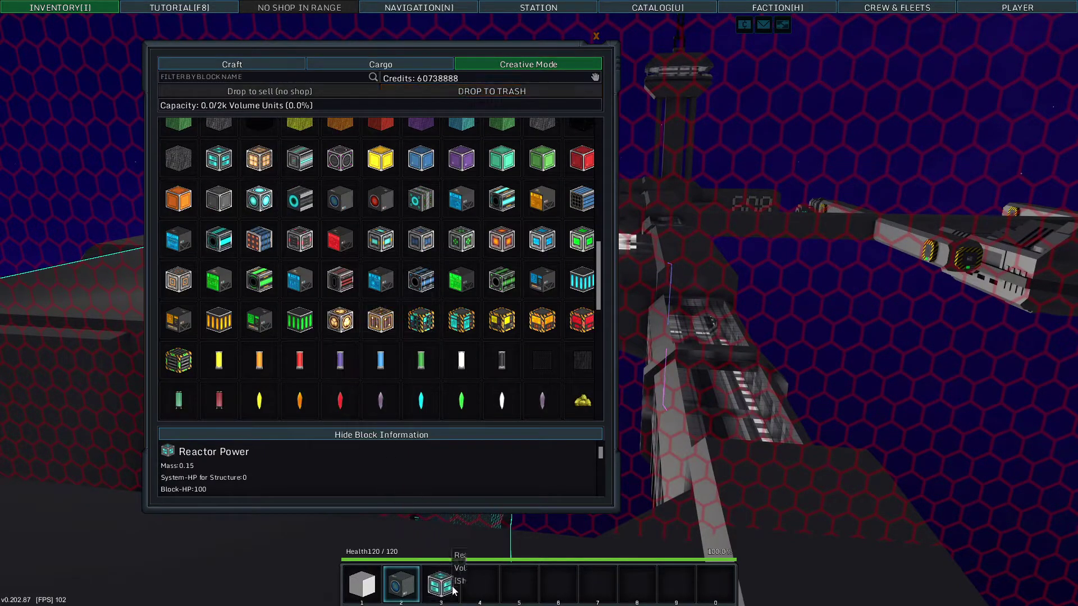
key("i")
key("i")
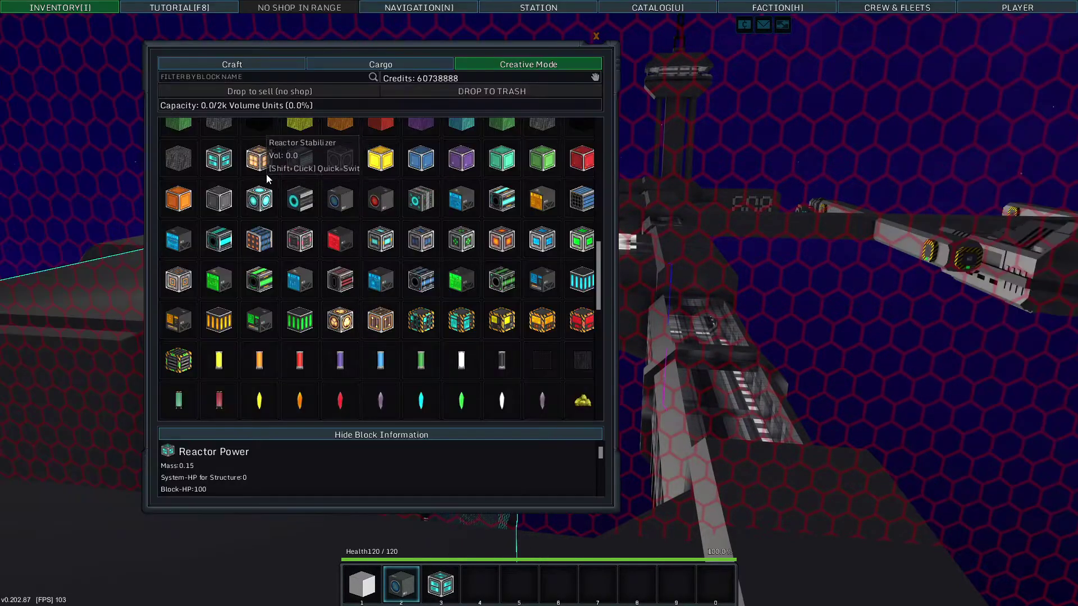
left_click_drag(512, 555, 480, 584)
key("i")
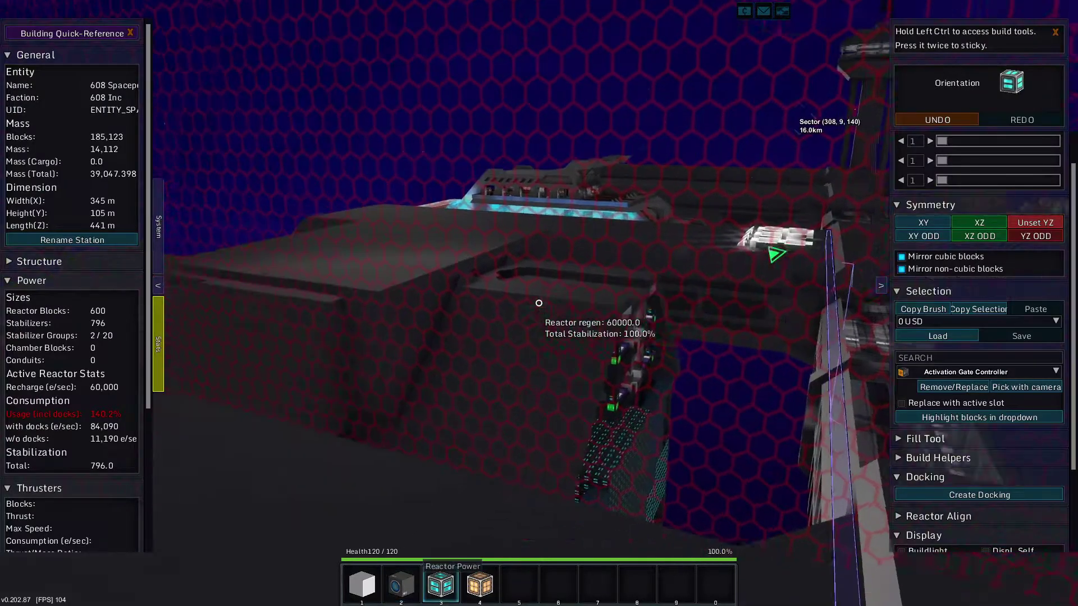
Fly into the station's hazard-striped reactor corridor and enlarge the build brush
key("w")
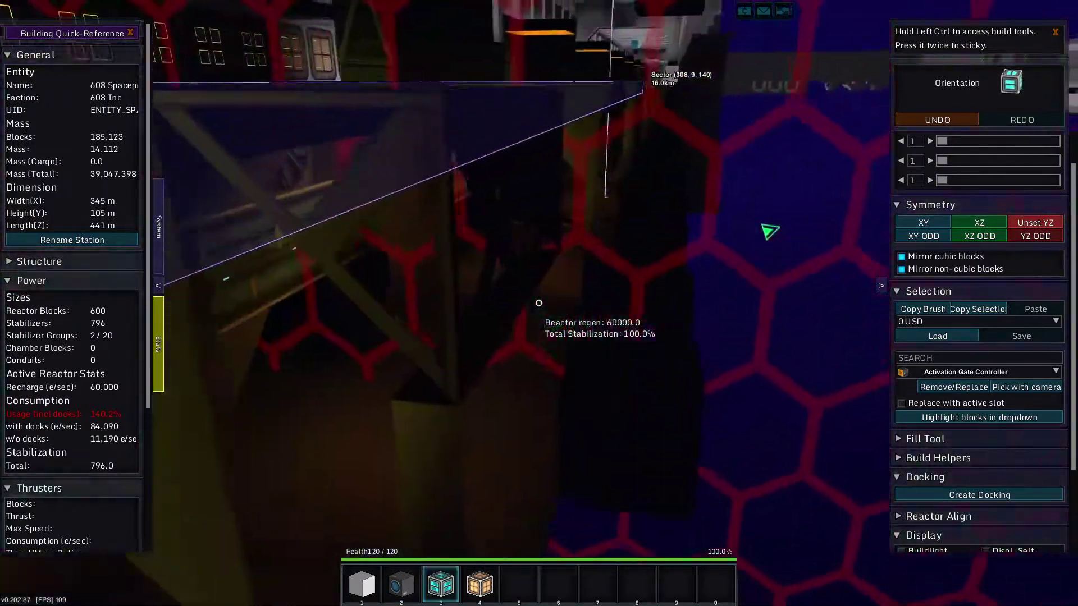
key("w")
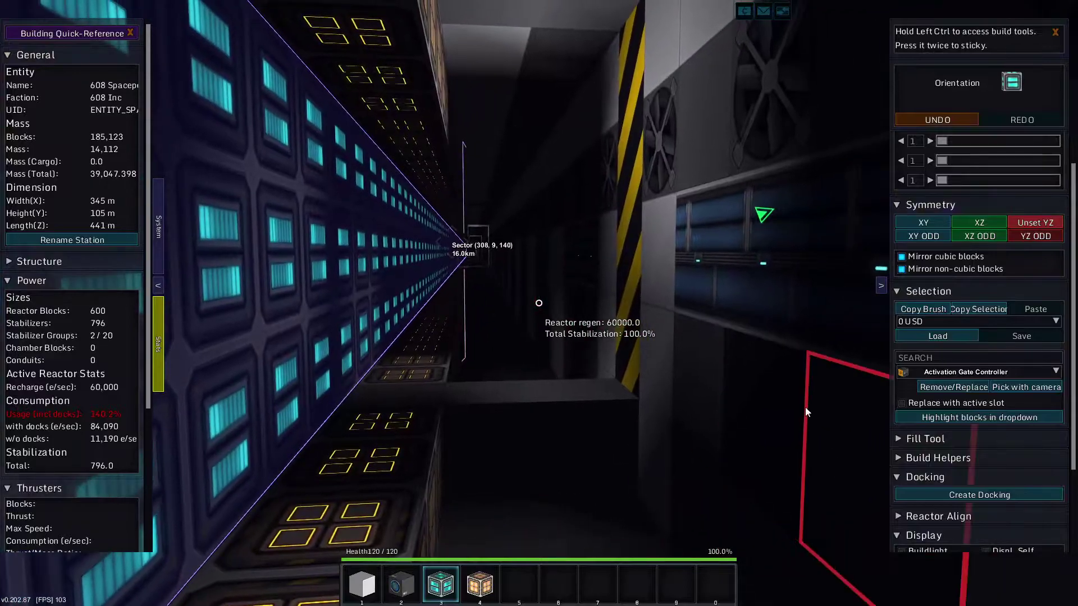
scroll(1026, 444, "down", 3)
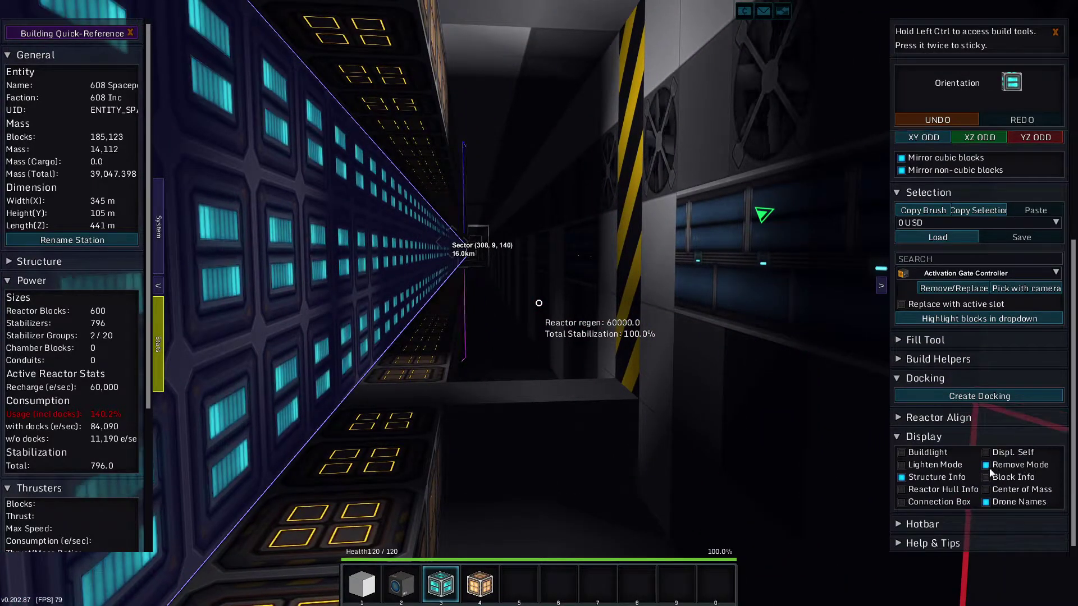
scroll(947, 250, "up", 3)
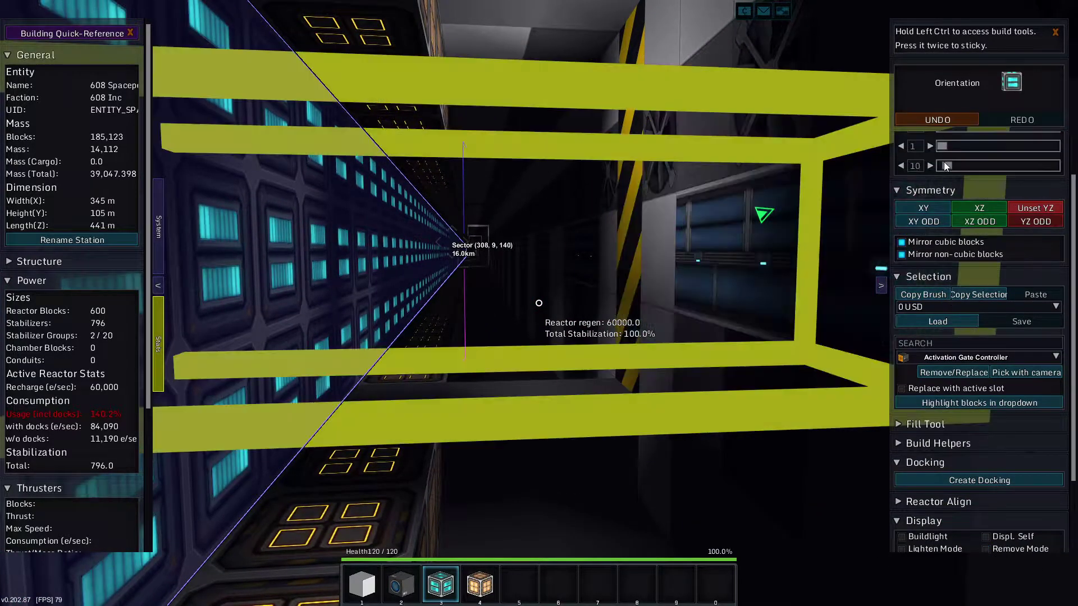
mouse_move(946, 166)
left_mouse_down()
mouse_move(921, 193)
mouse_move(1036, 193)
mouse_move(943, 194)
mouse_move(1056, 174)
left_mouse_up()
scroll(954, 168, "up", 2)
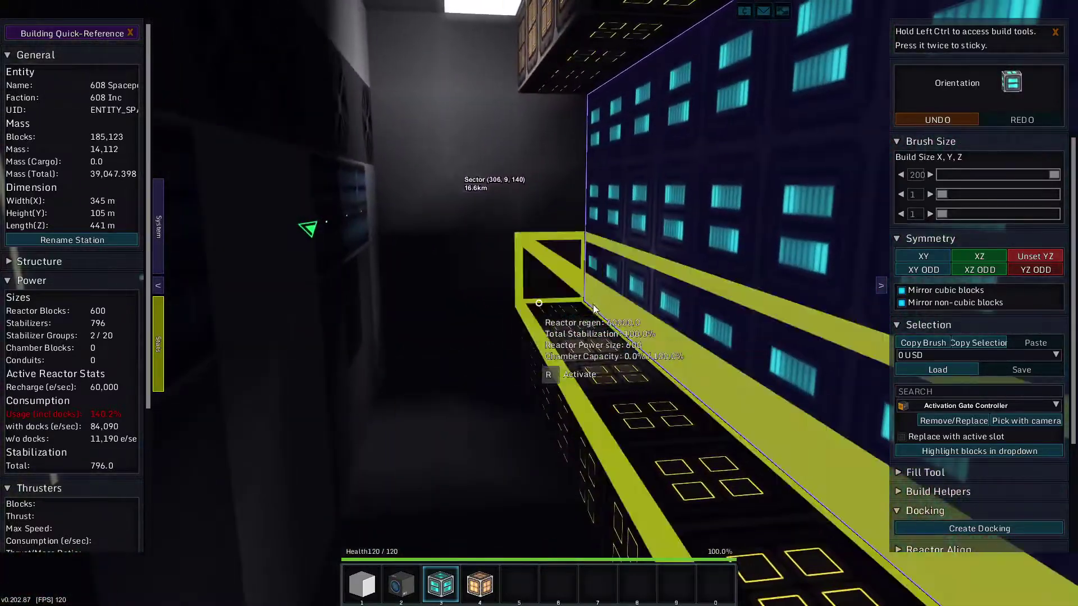
Place reactor and stabilizer blocks, reaching 1,602 reactors and 1,790 stabilizers at 100%
left_click(565, 210)
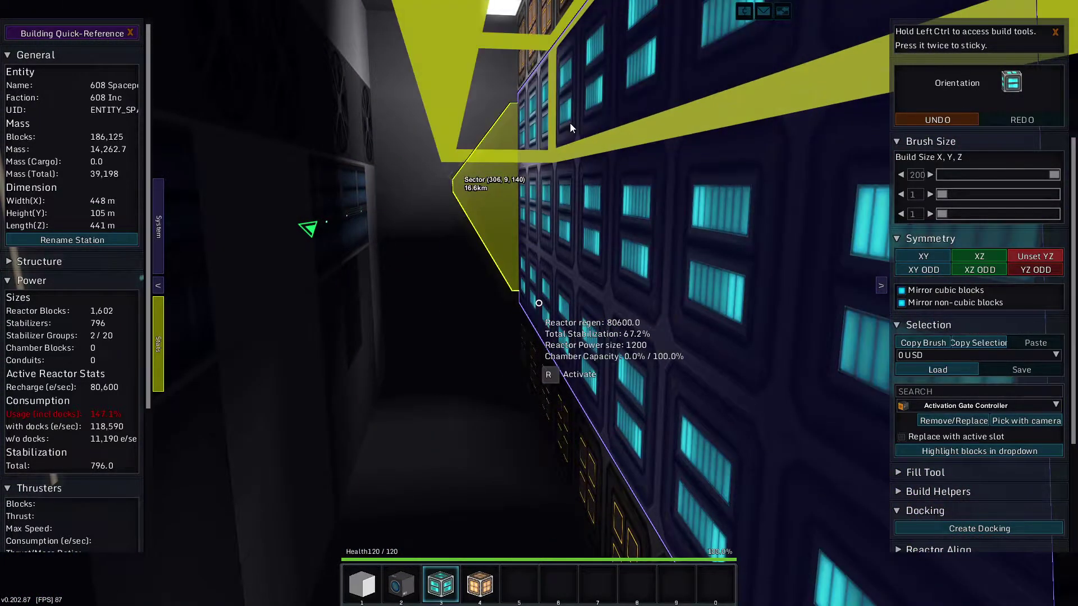
key("4")
left_click(517, 269)
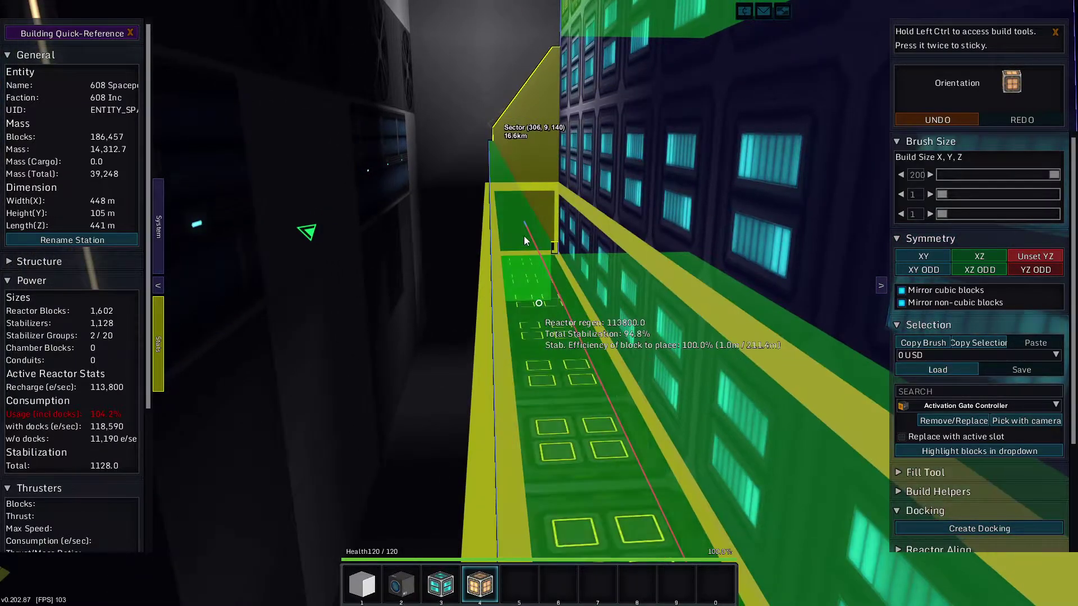
left_click(532, 17)
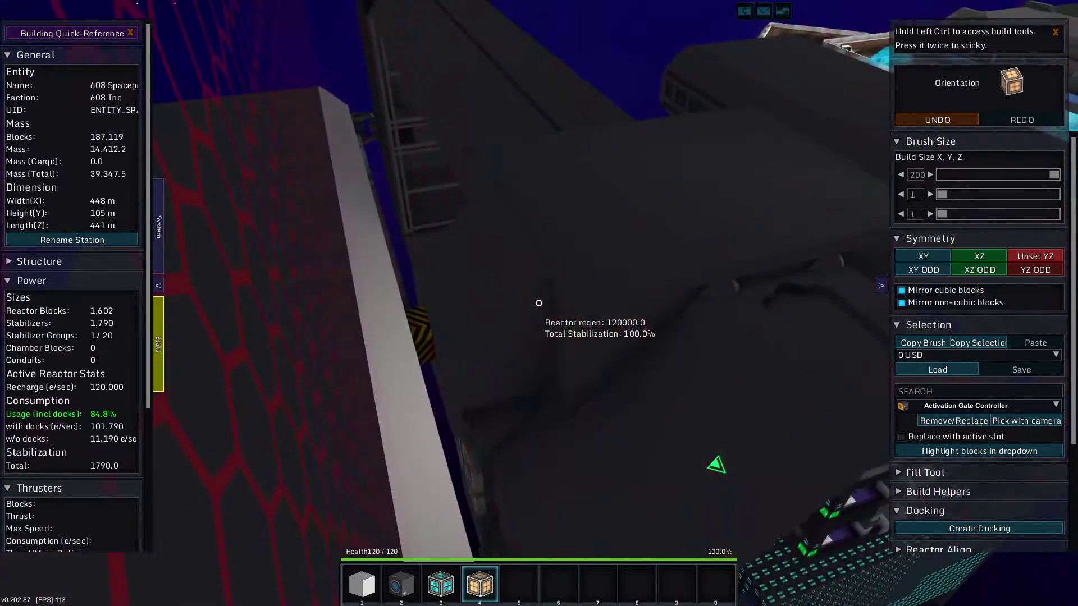
Switch build mode to the 608 Freighter by re-entering through its ship core
key("r")
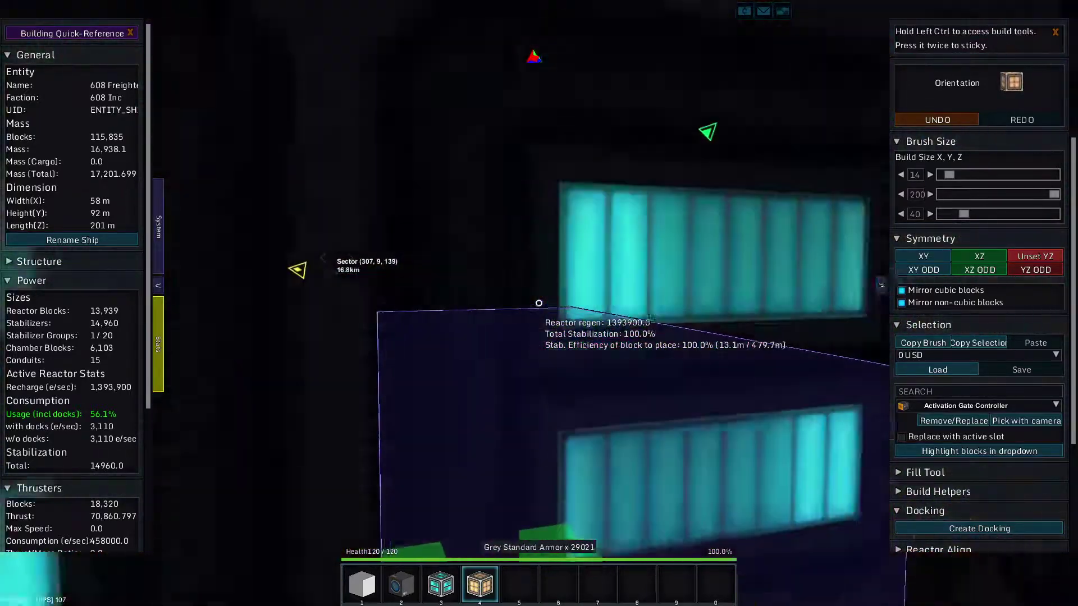
key("r")
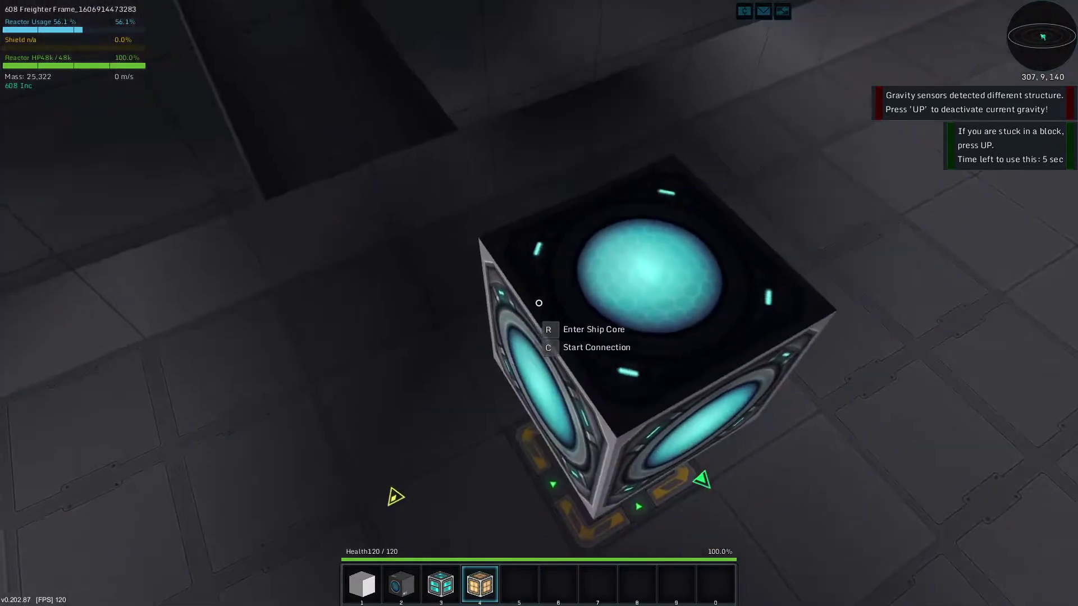
key("r")
Review the freighter's reactor chamber tree, showing Anti Gravity 2, then close it
key("w")
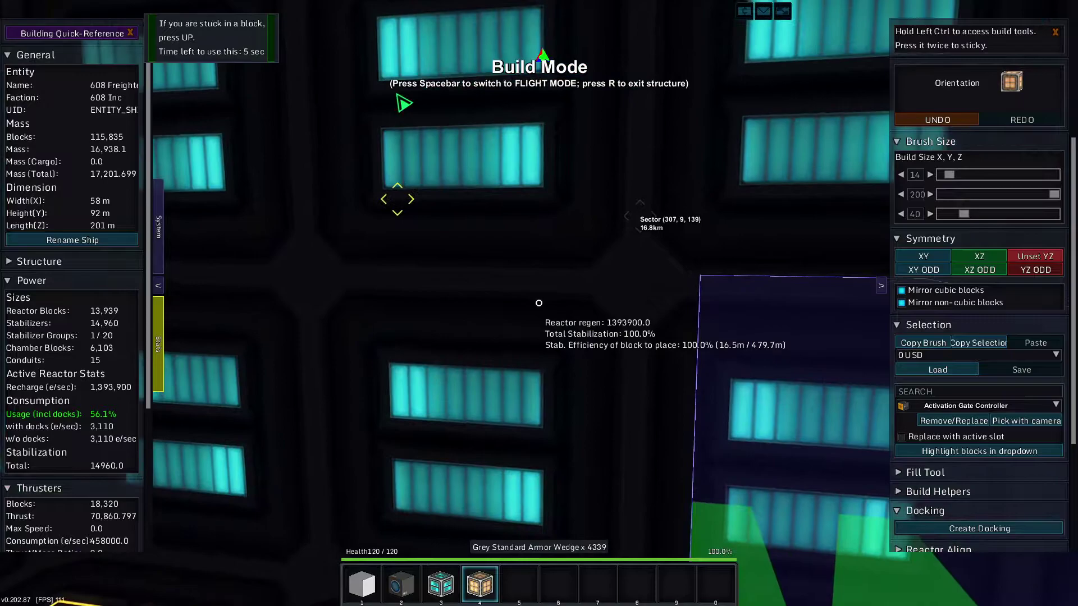
key("r")
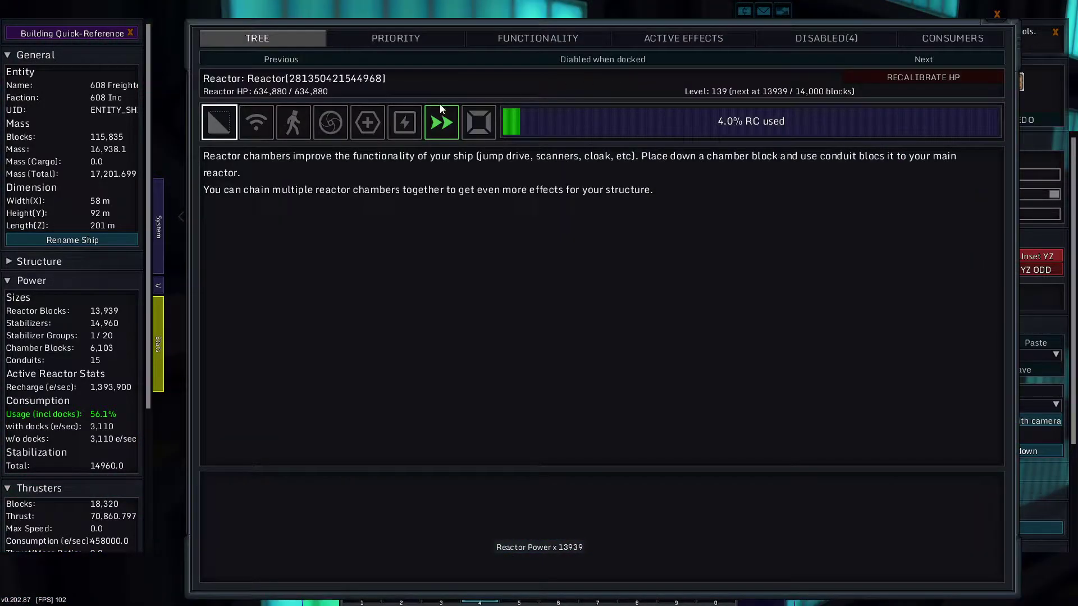
left_click(442, 122)
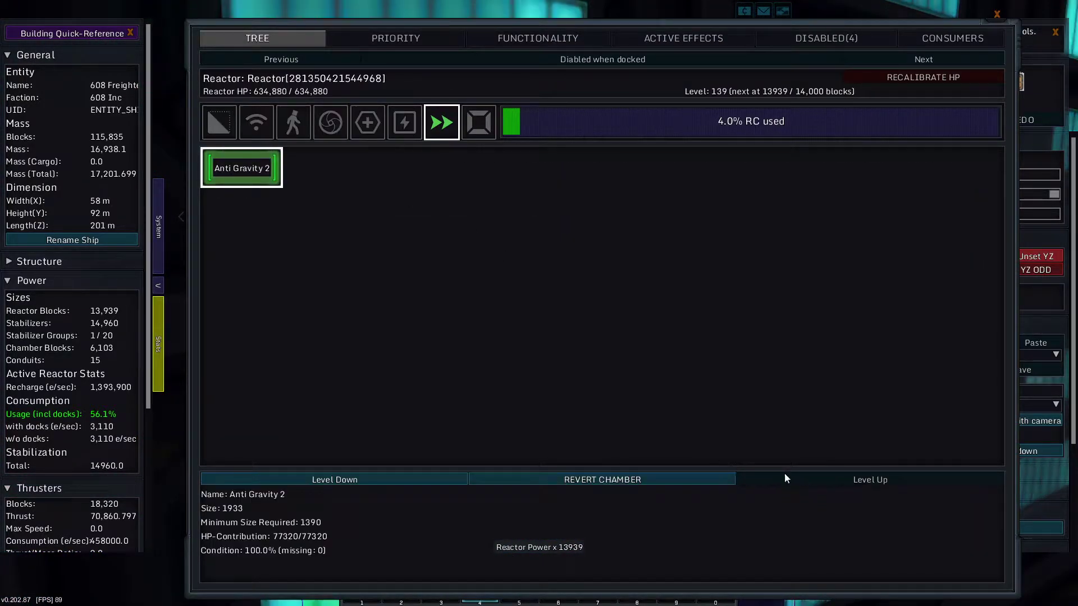
key("Escape")
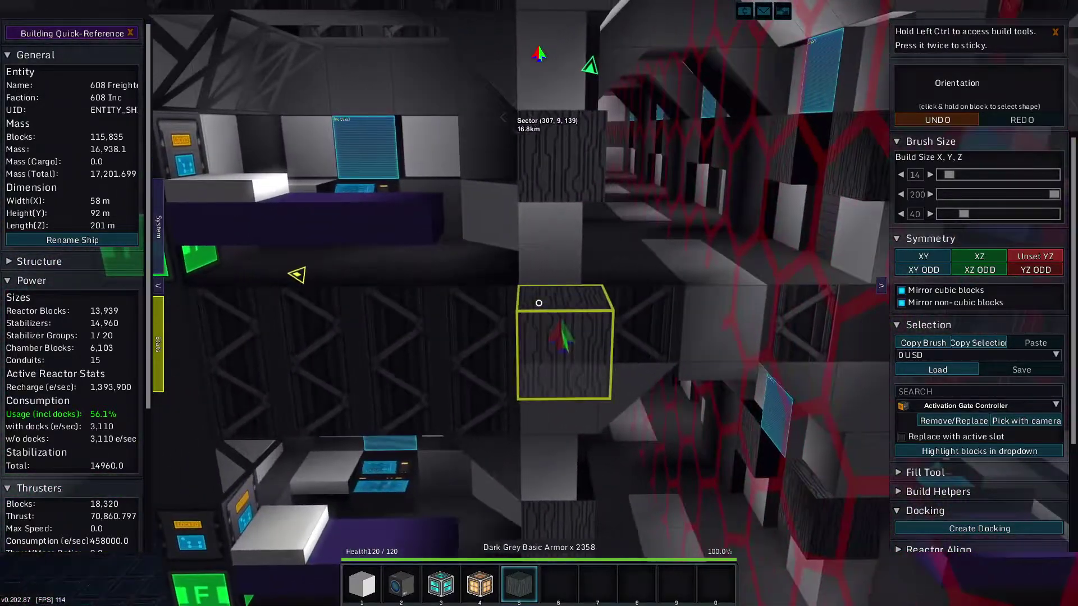
Remove individual interior armor and girder blocks, dropping the freighter to 115,827 blocks
left_click(538, 303)
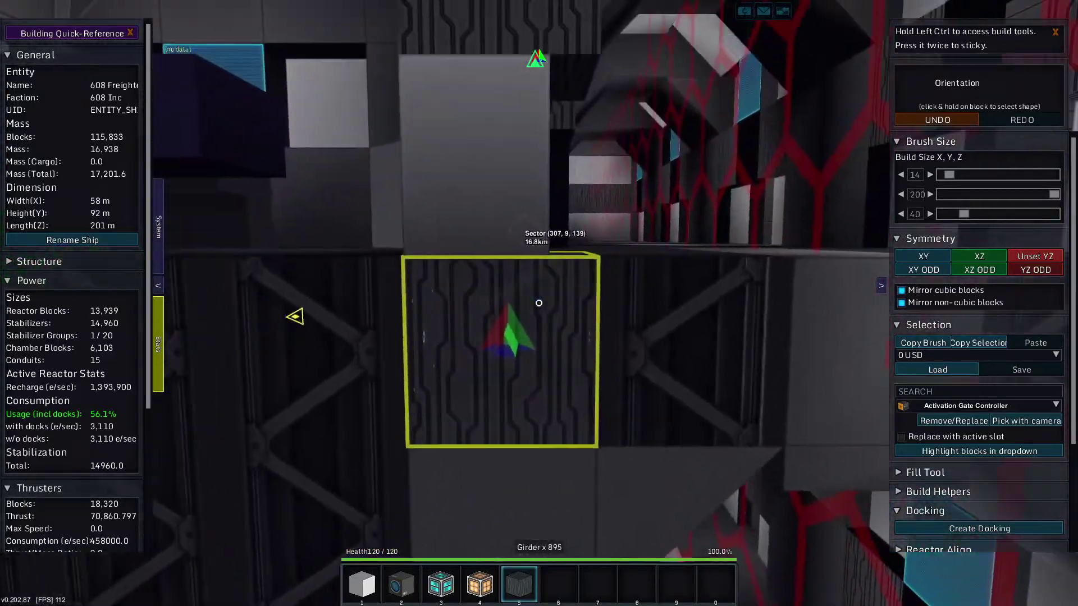
left_click(538, 303)
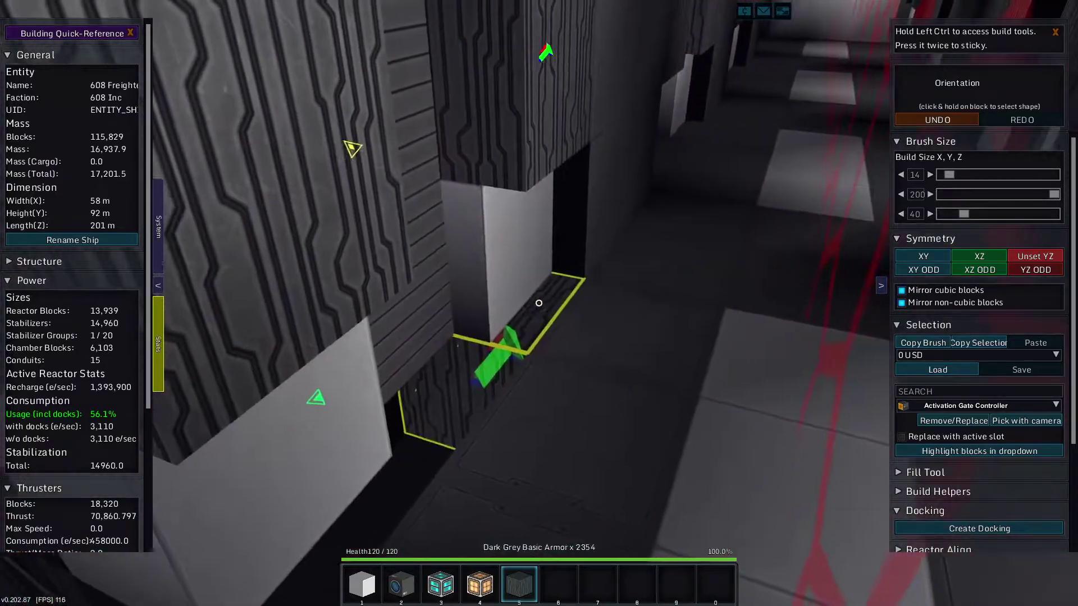
left_click(539, 303)
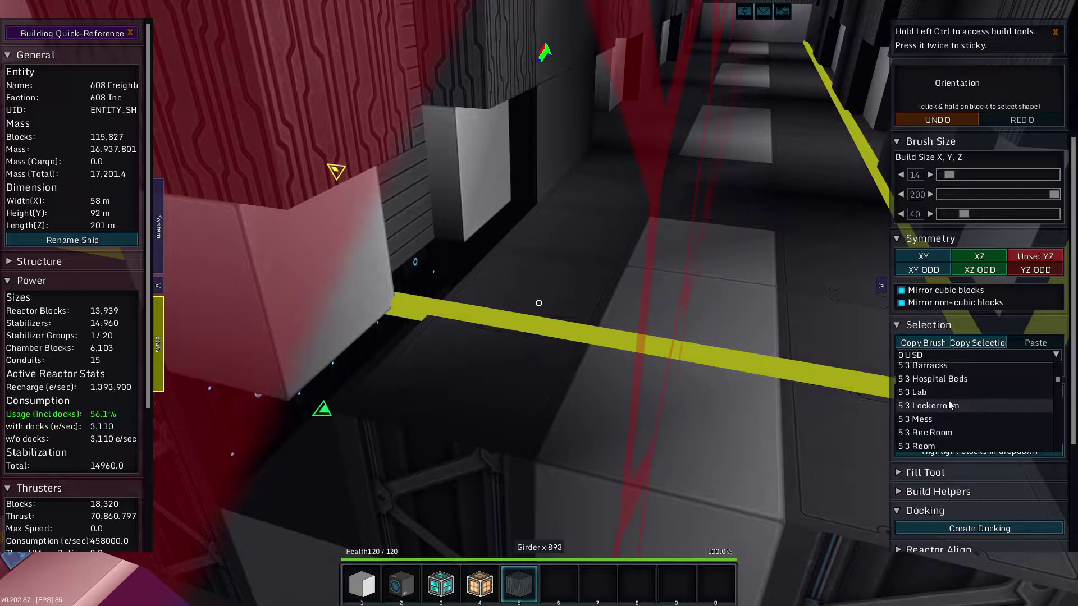
Load the 5 Bunk template, paste it into the freighter, then undo the paste
scroll(951, 416, "down", 2)
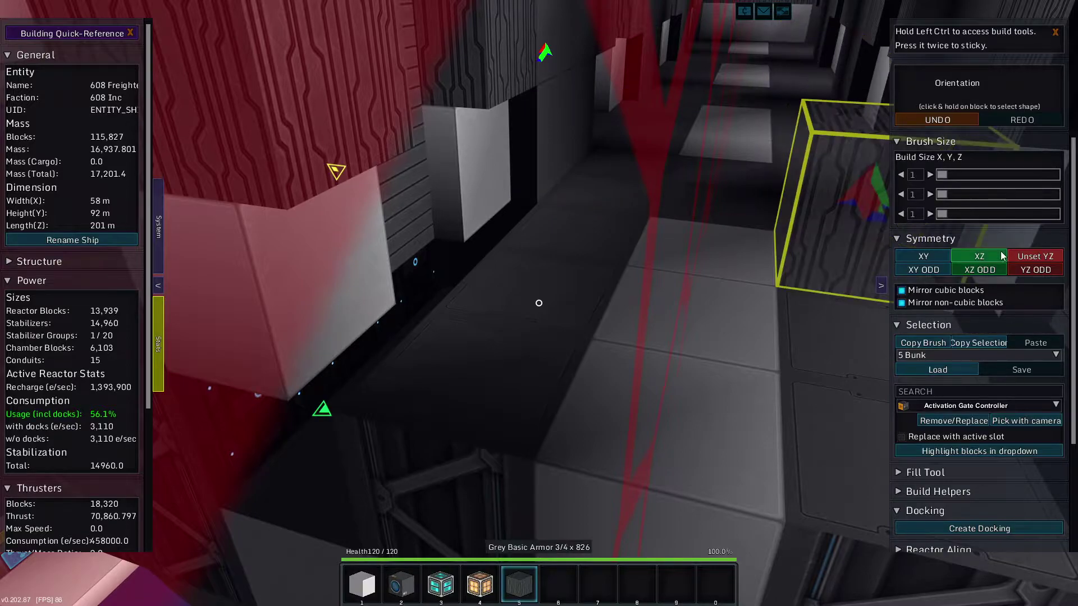
left_click(948, 369)
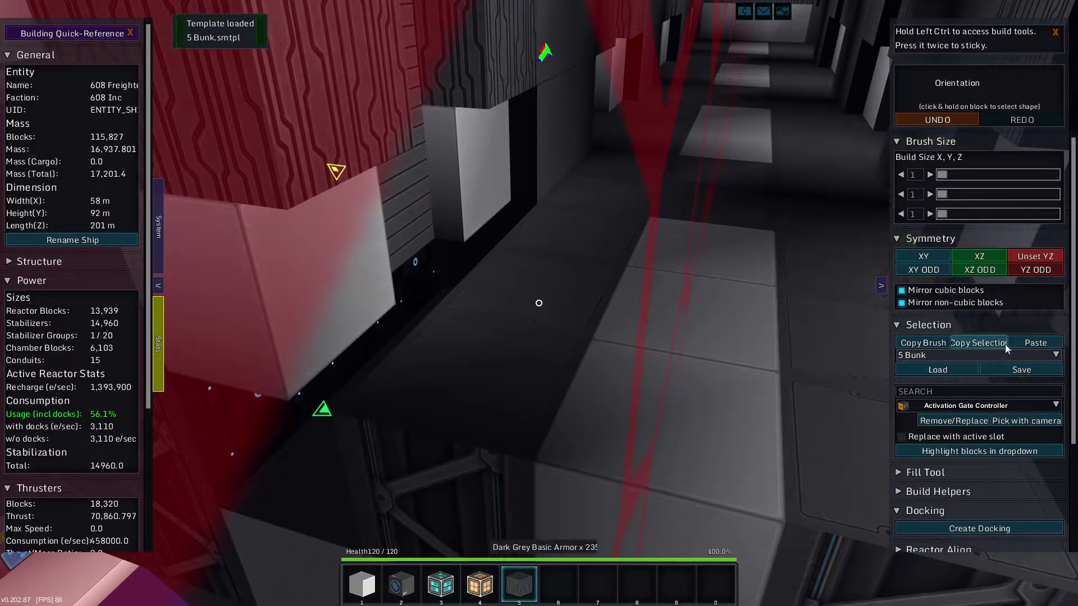
left_click(1033, 342)
key("w")
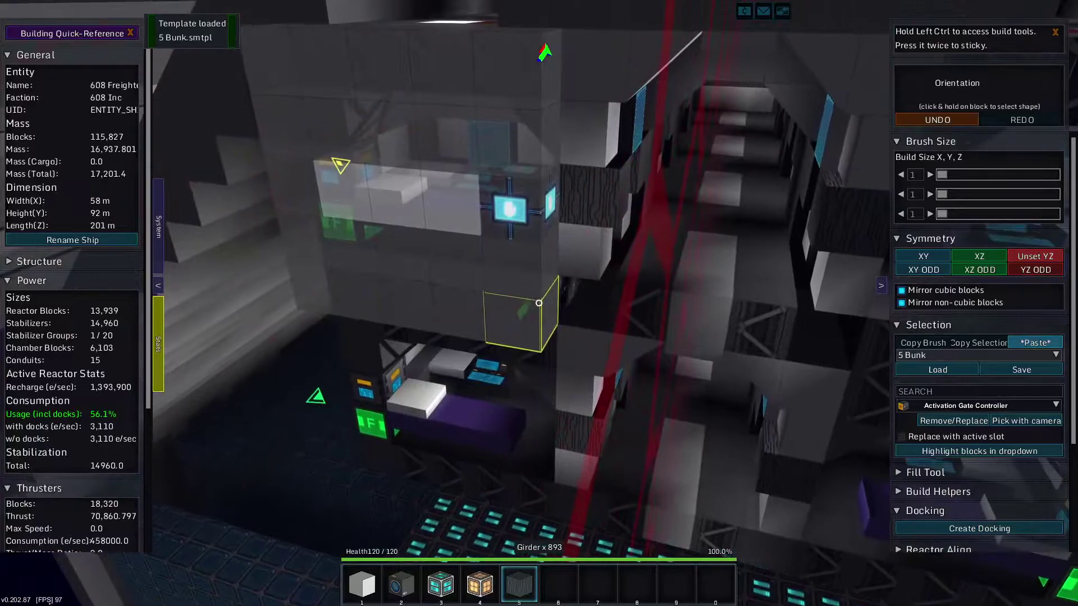
key("d")
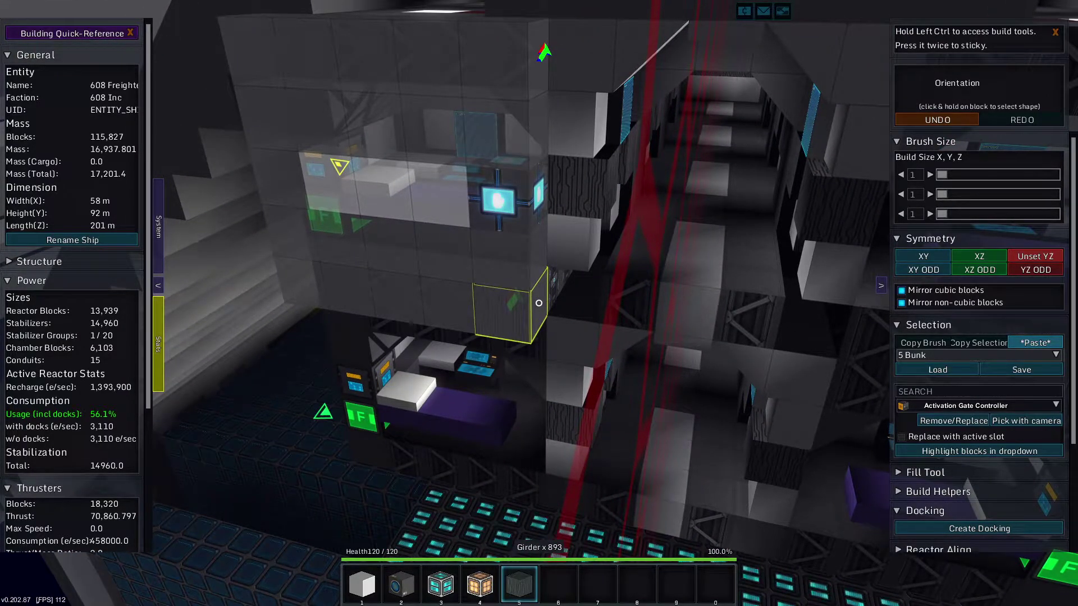
left_click(538, 303)
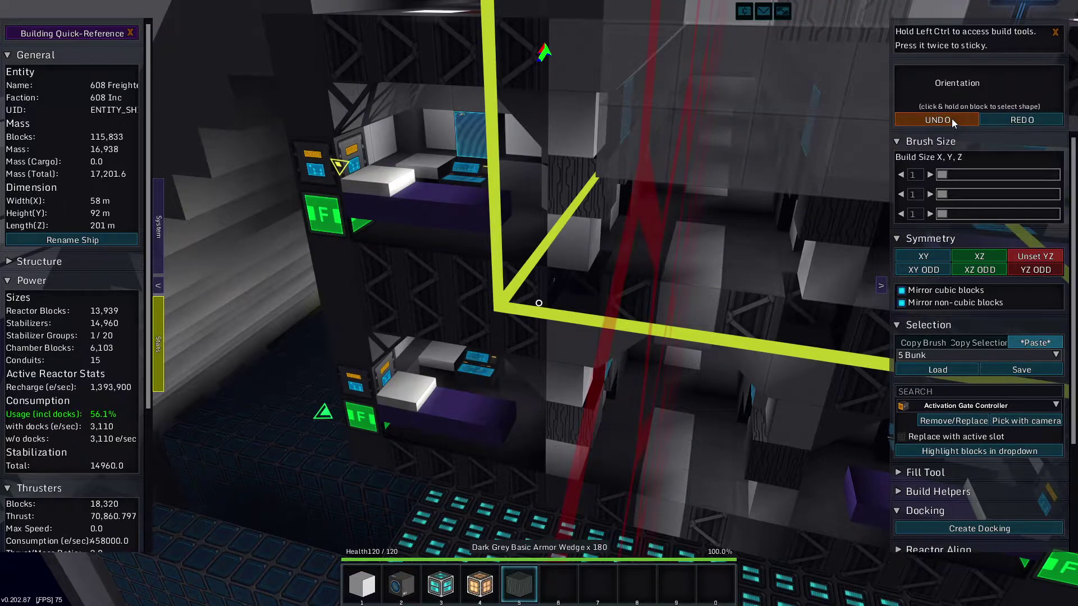
left_click(953, 120)
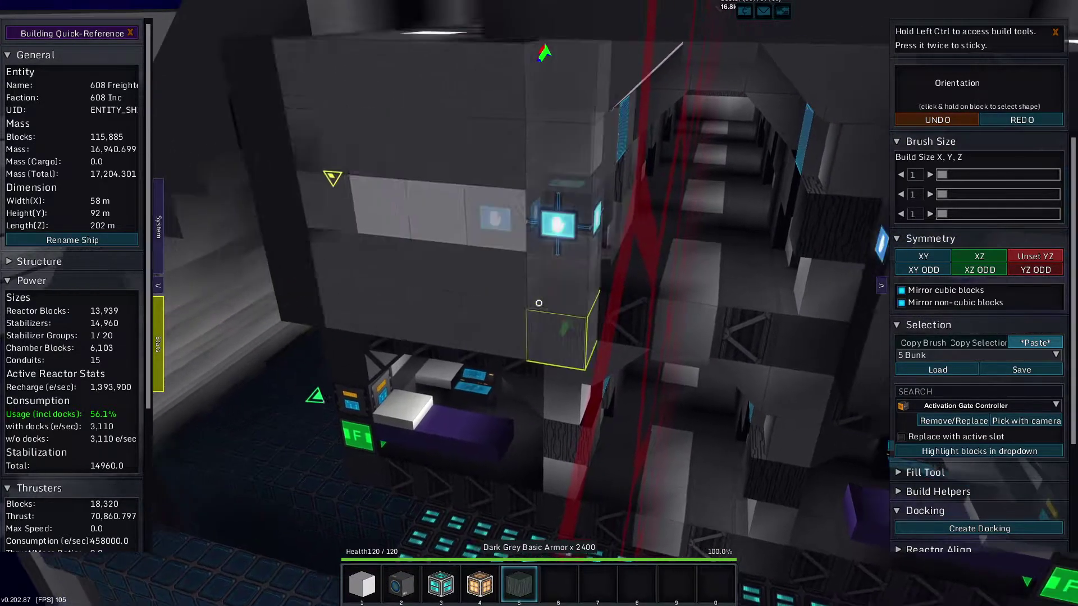
Review the hallway paste preview and leave paste mode
key("w")
key("w")
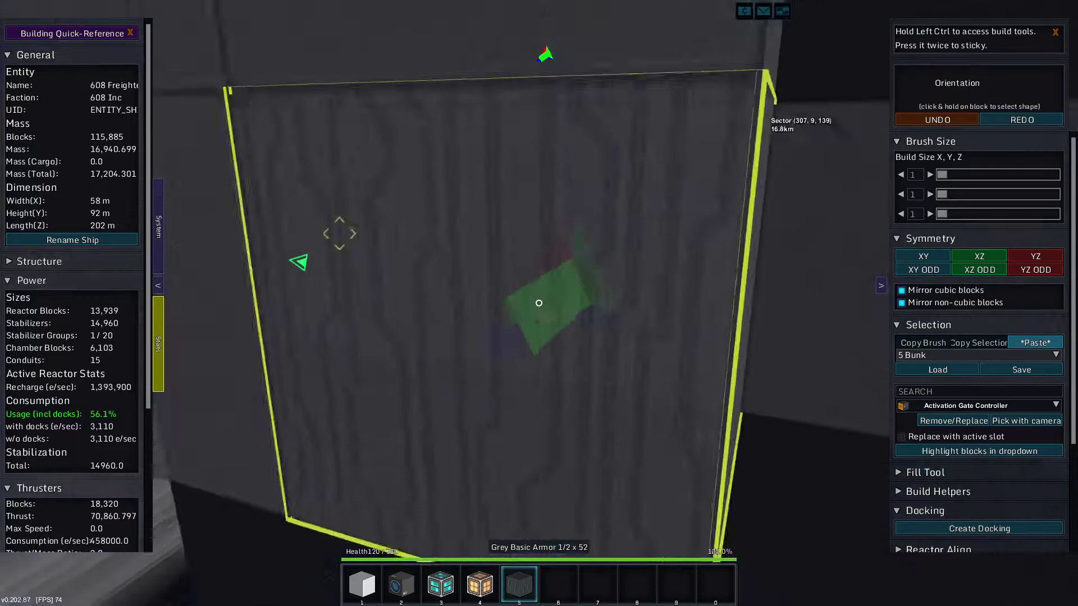
key("s")
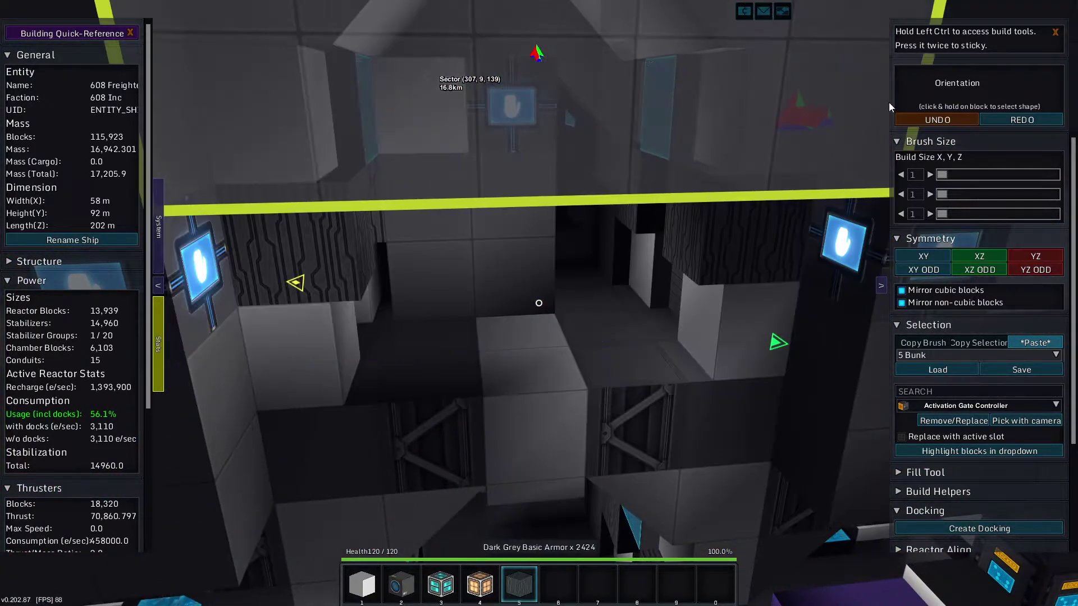
left_click(927, 121)
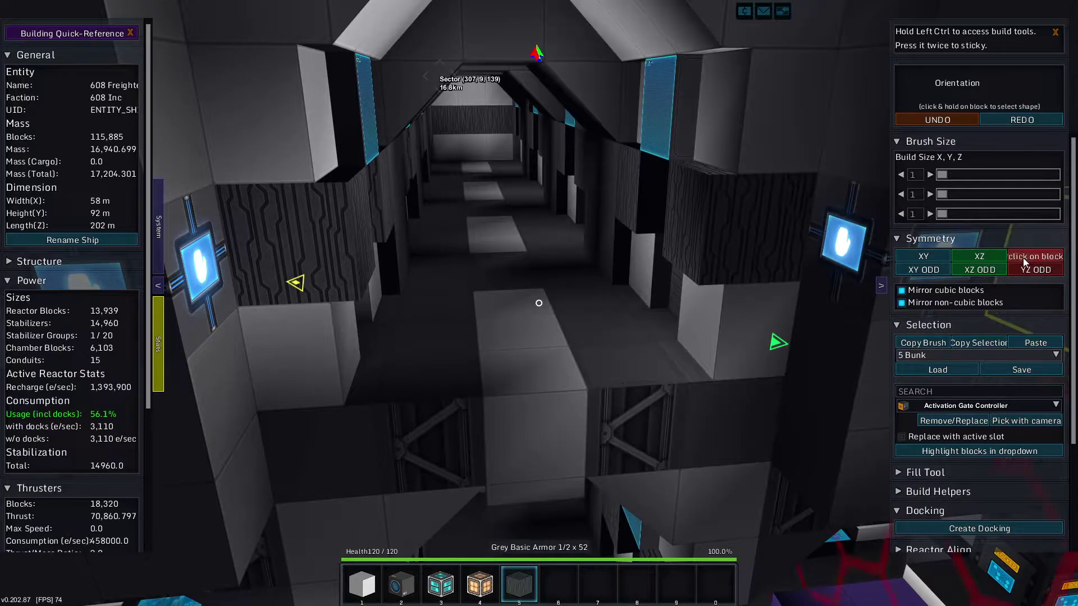
Switch the activation module off and look over the ship's exterior and interior
key("w")
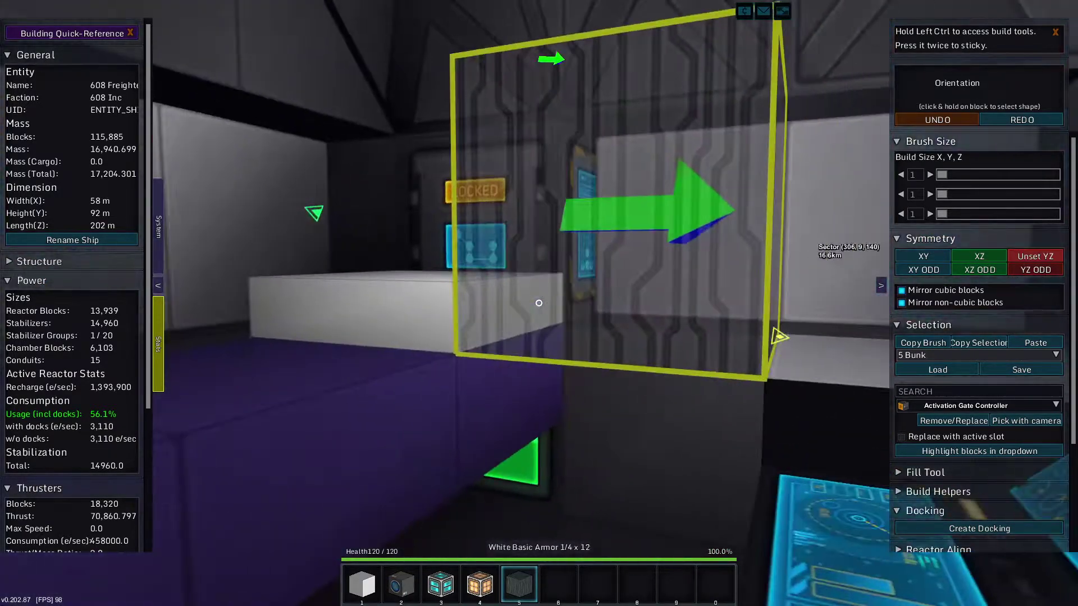
key("r")
key("w")
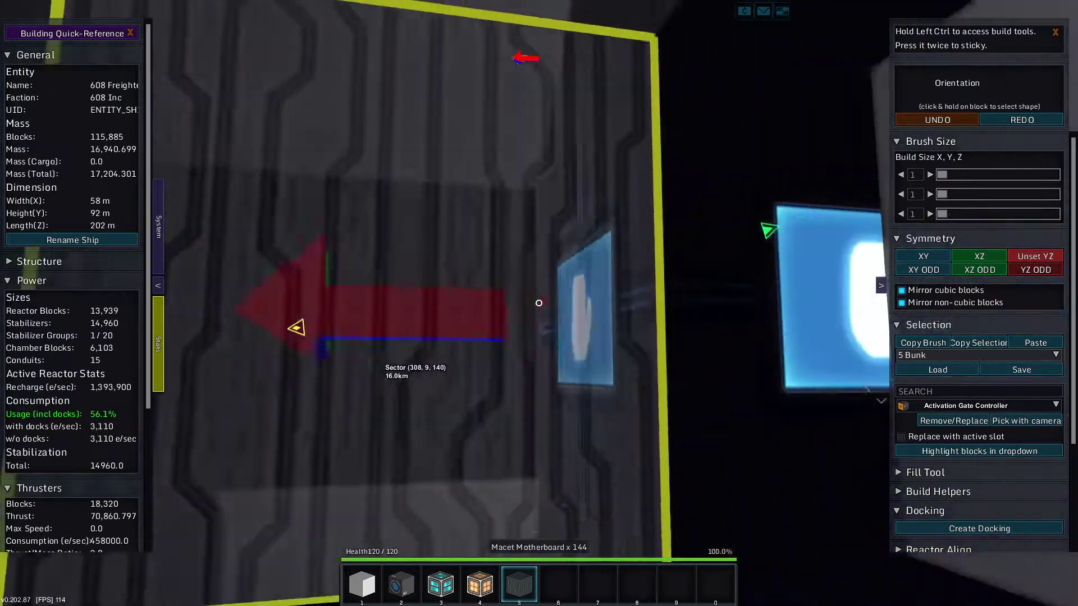
key("s")
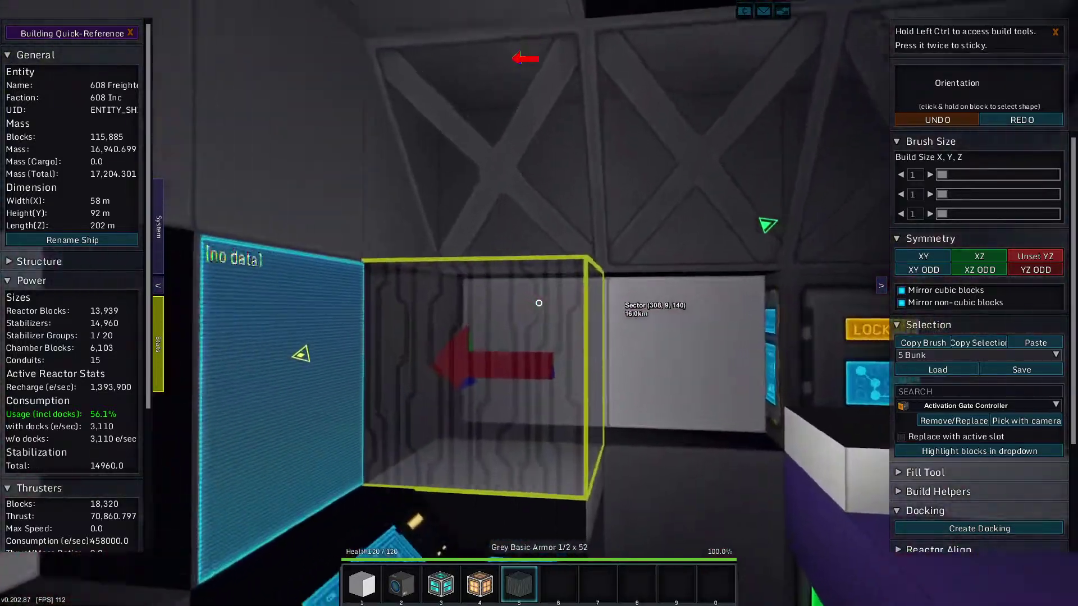
key("s")
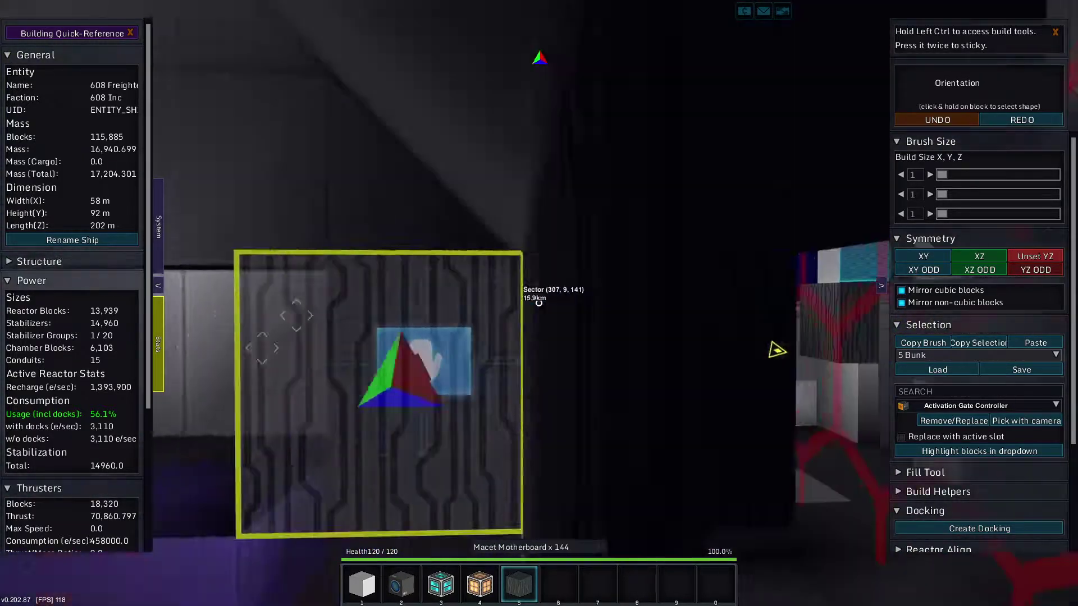
key("w")
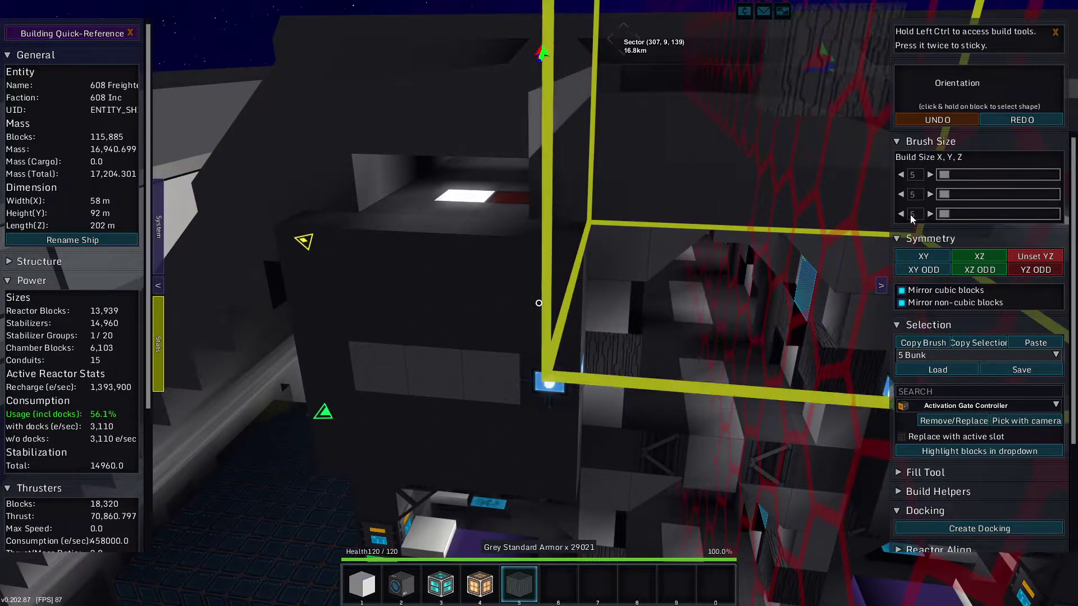
Cut the dark armor out of the interior with the build box, undoing mistaken removals
left_click(553, 476)
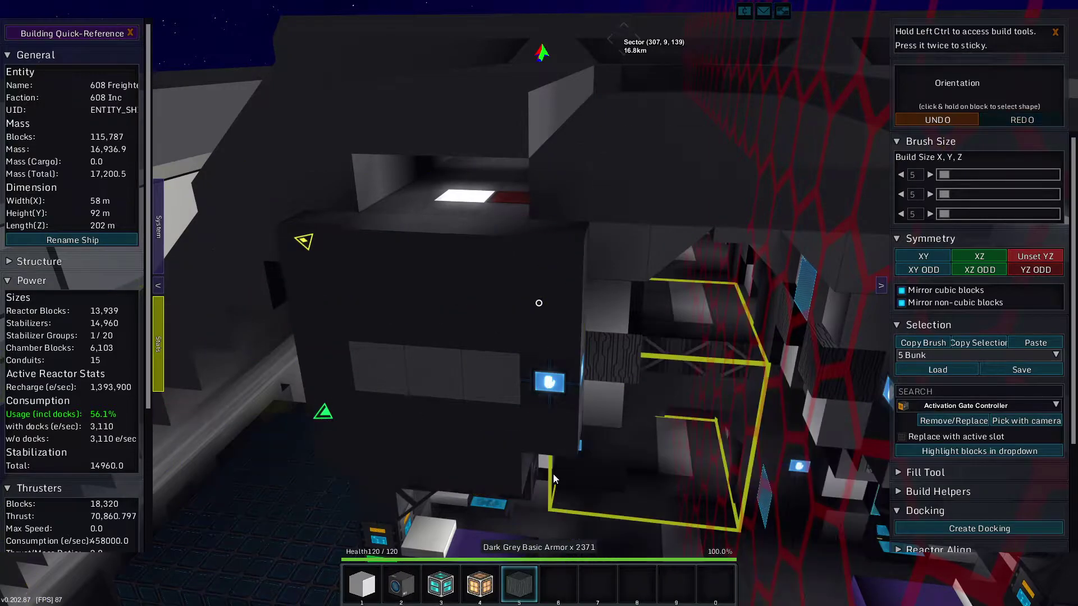
left_click(937, 119)
scroll(980, 393, "down", 3)
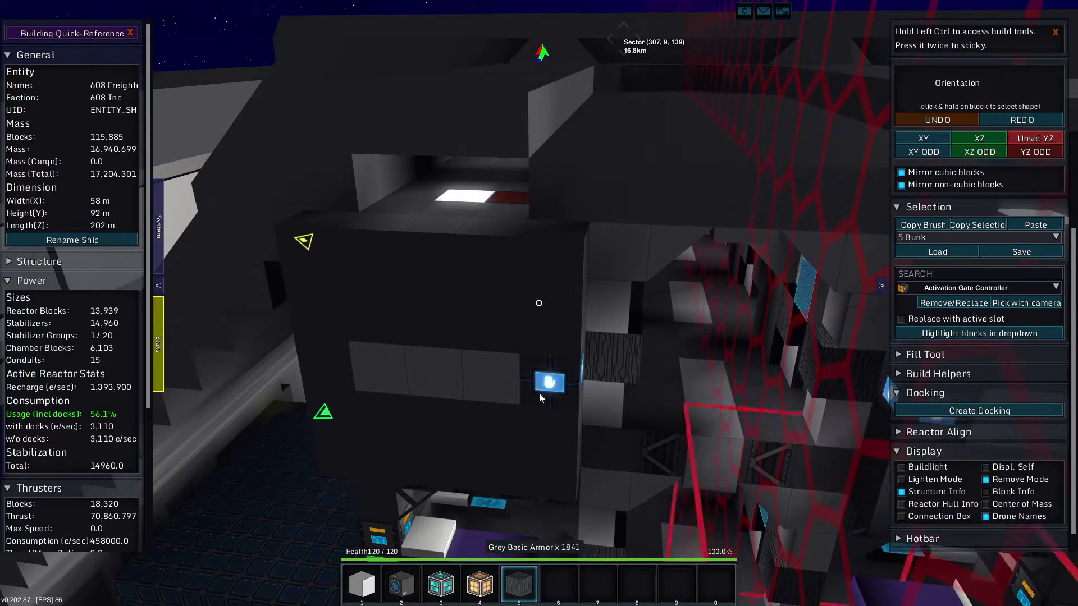
left_click(313, 253)
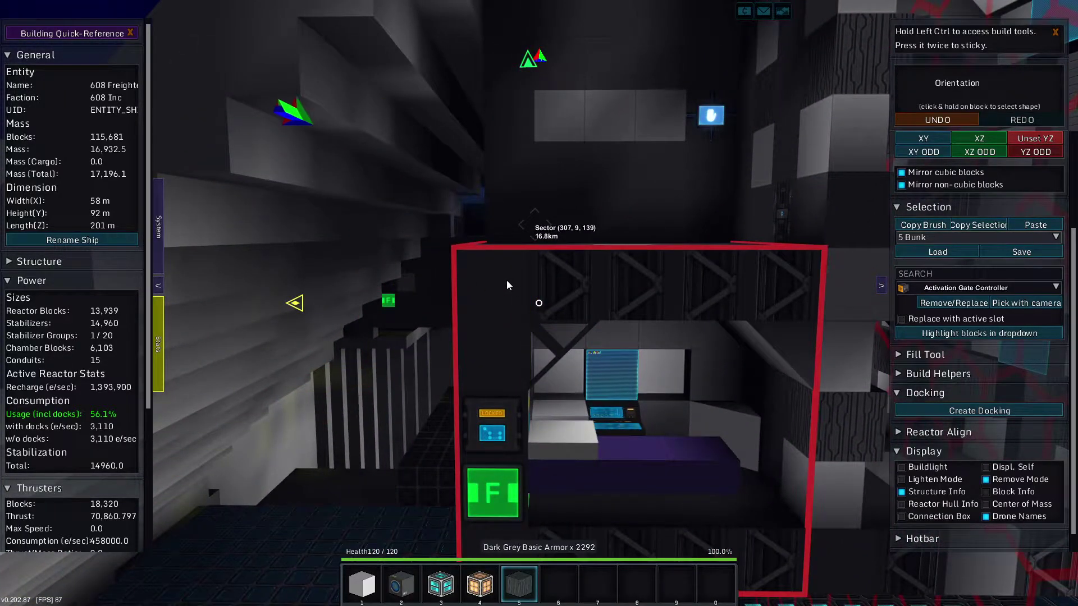
left_click(507, 283)
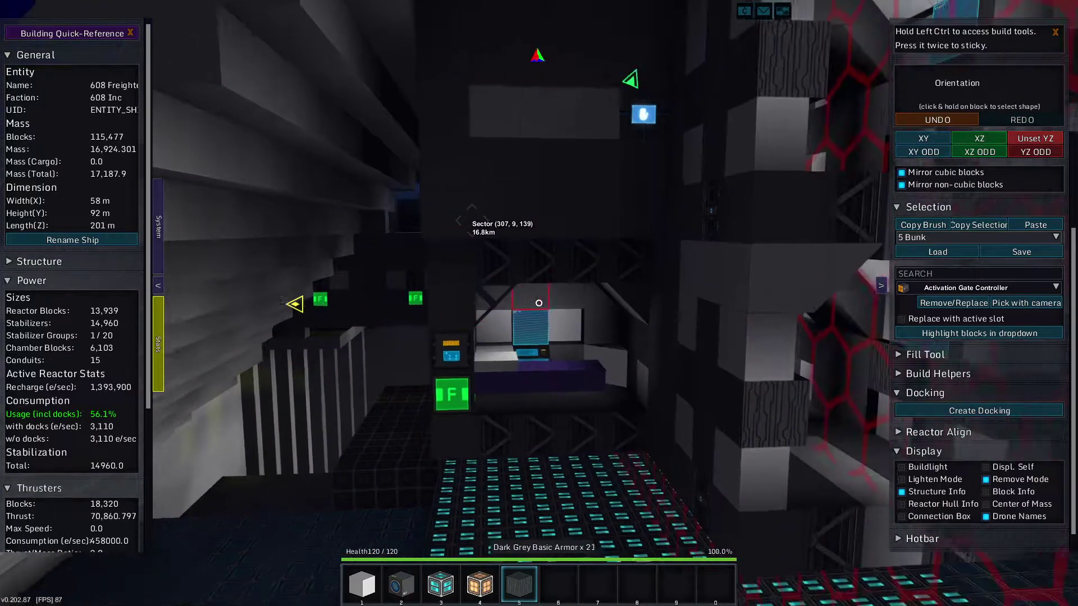
left_click(908, 120)
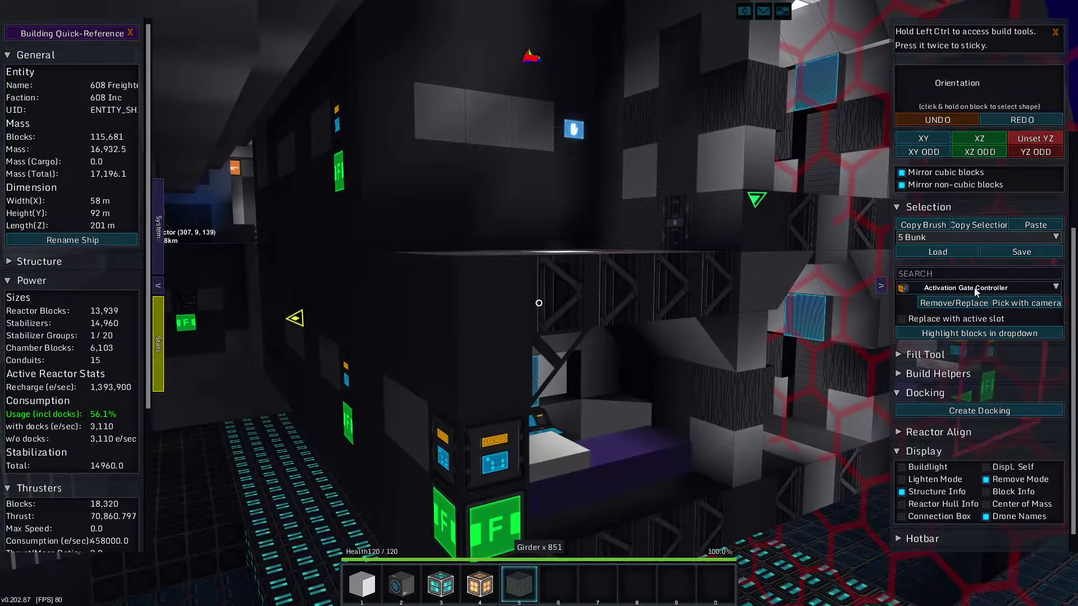
scroll(975, 288, "down", 1)
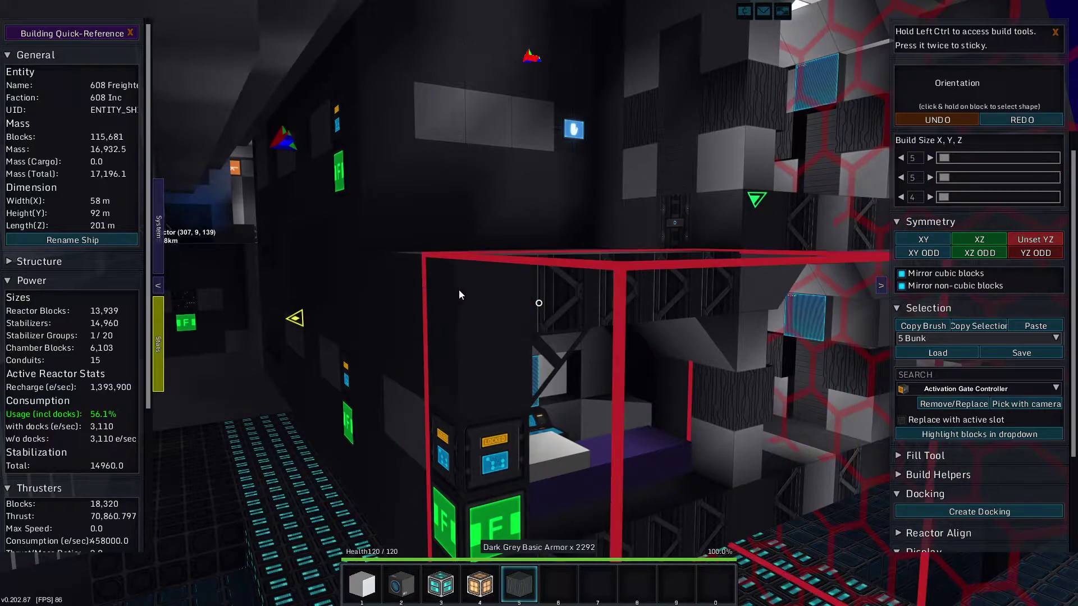
left_click(479, 291)
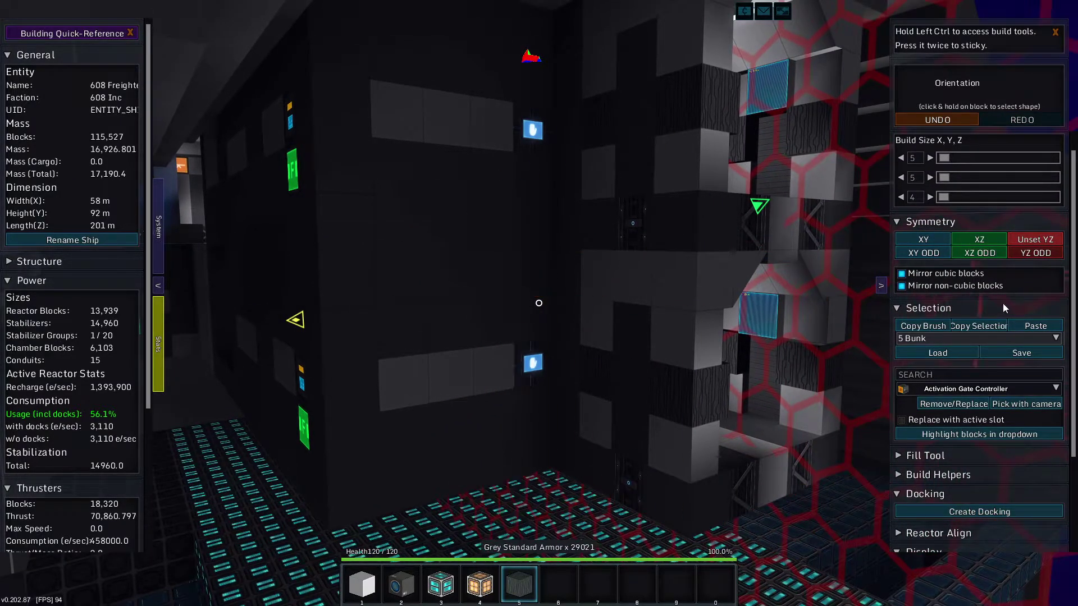
scroll(988, 482, "down", 2)
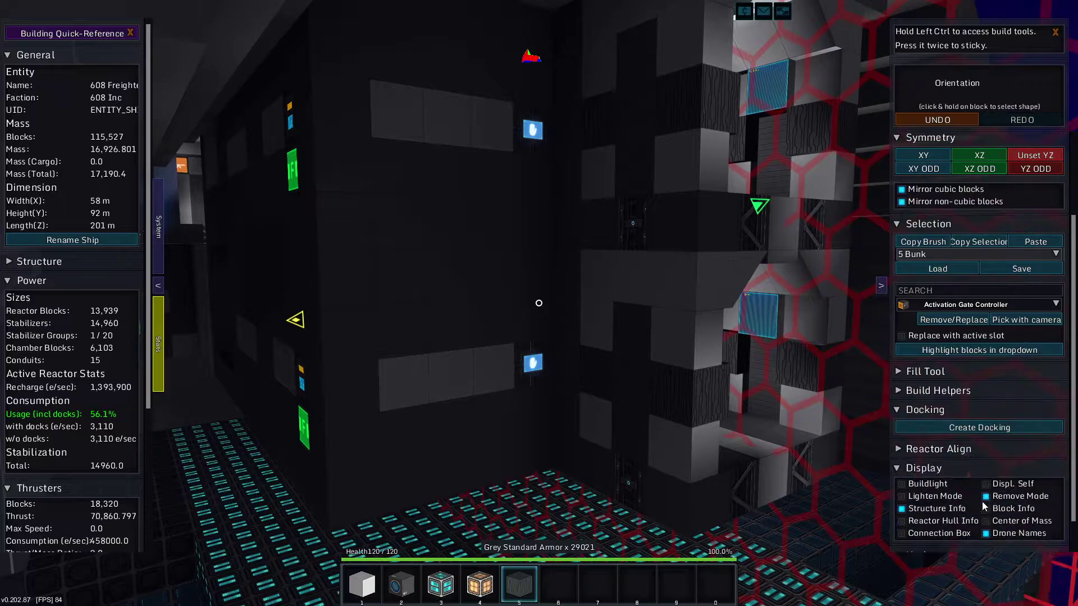
Place Macet Motherboard blocks extending the ship to 203 m, then preview the 5 Bunk paste
left_click(1041, 244)
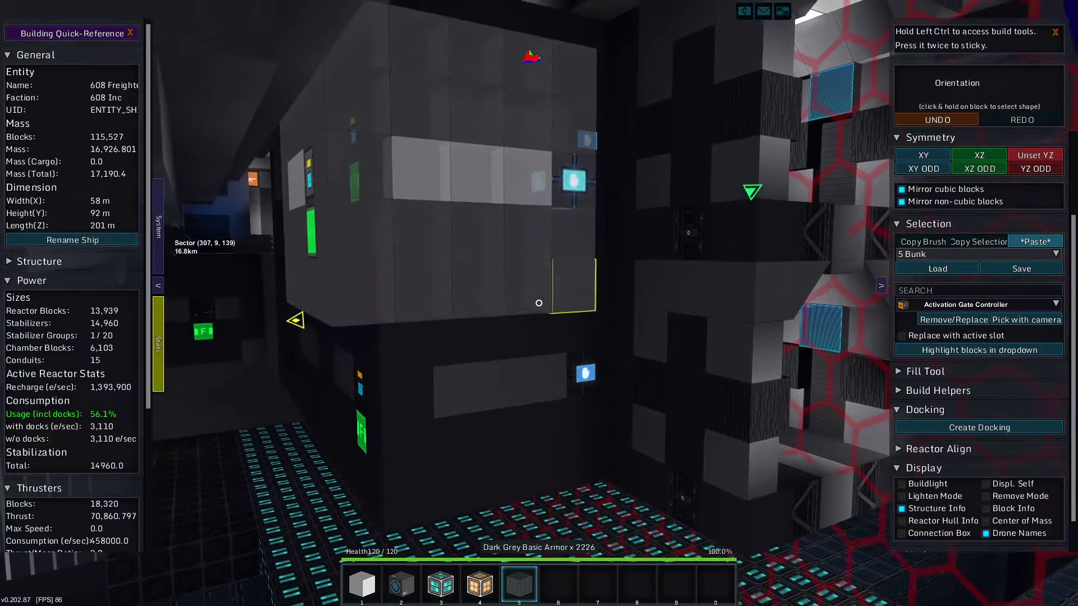
key("ctrl")
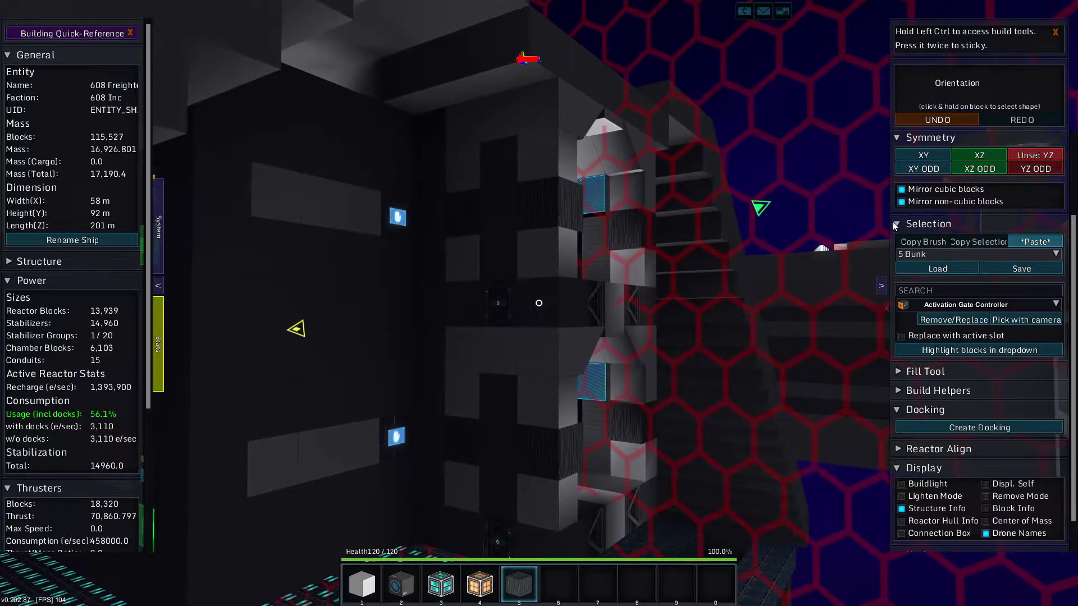
left_click(1039, 241)
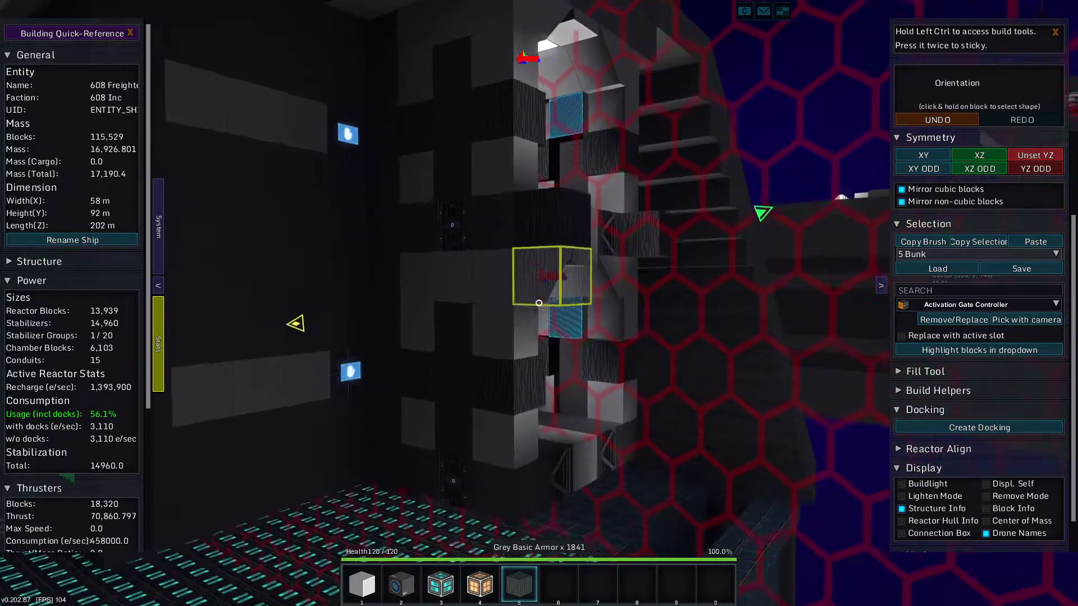
left_click(539, 303)
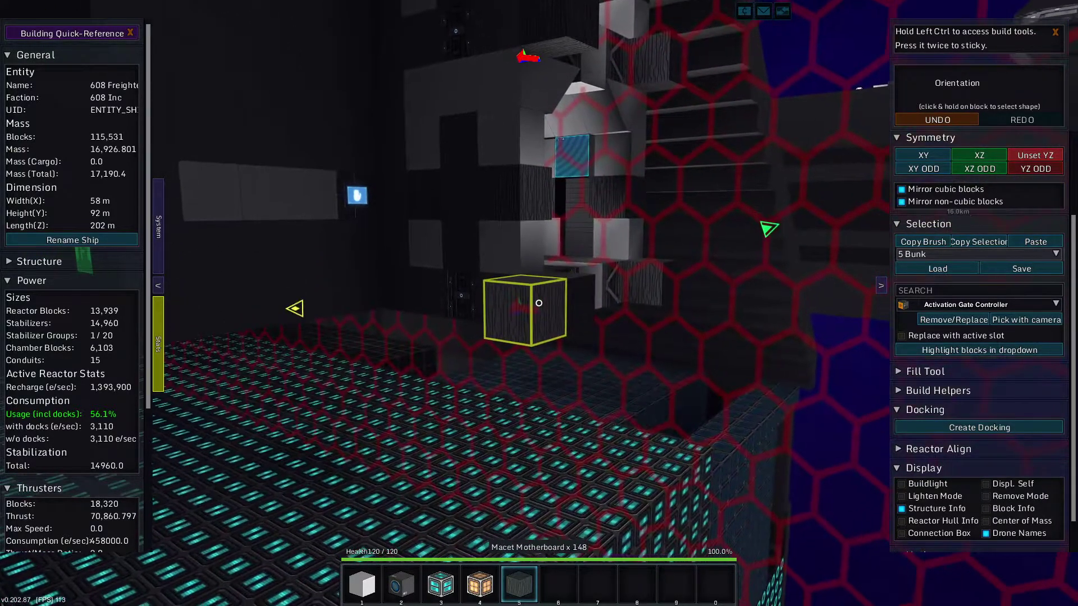
left_click(539, 303)
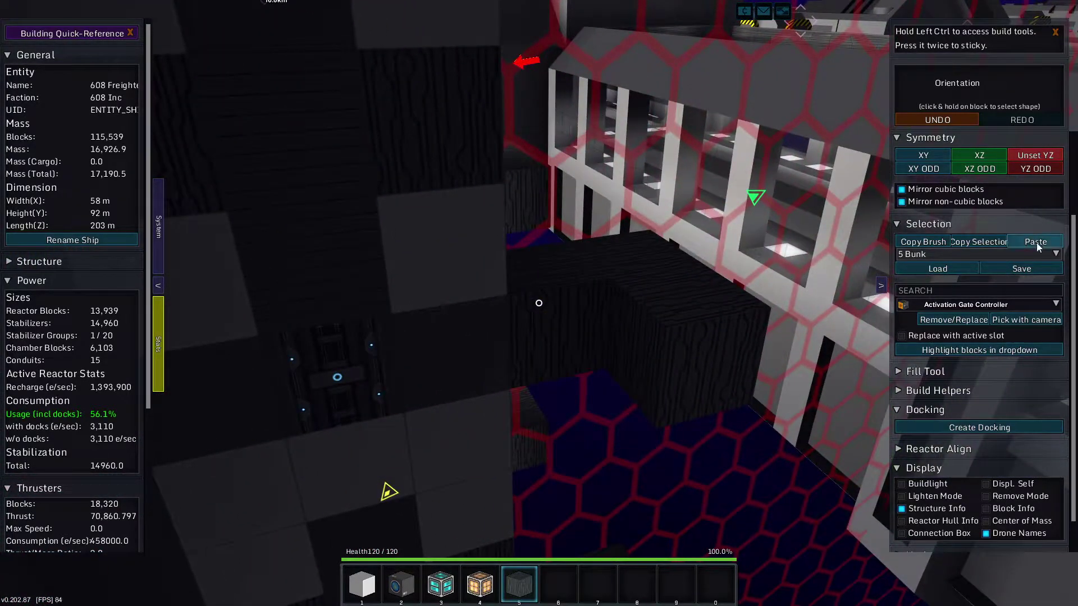
left_click(1036, 243)
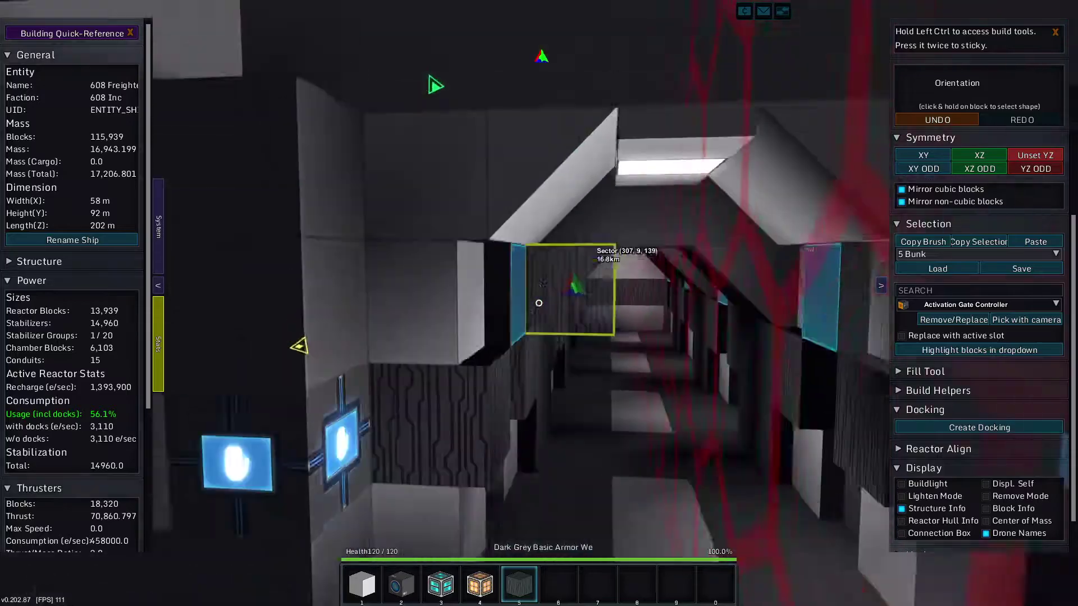
key("w")
key("d")
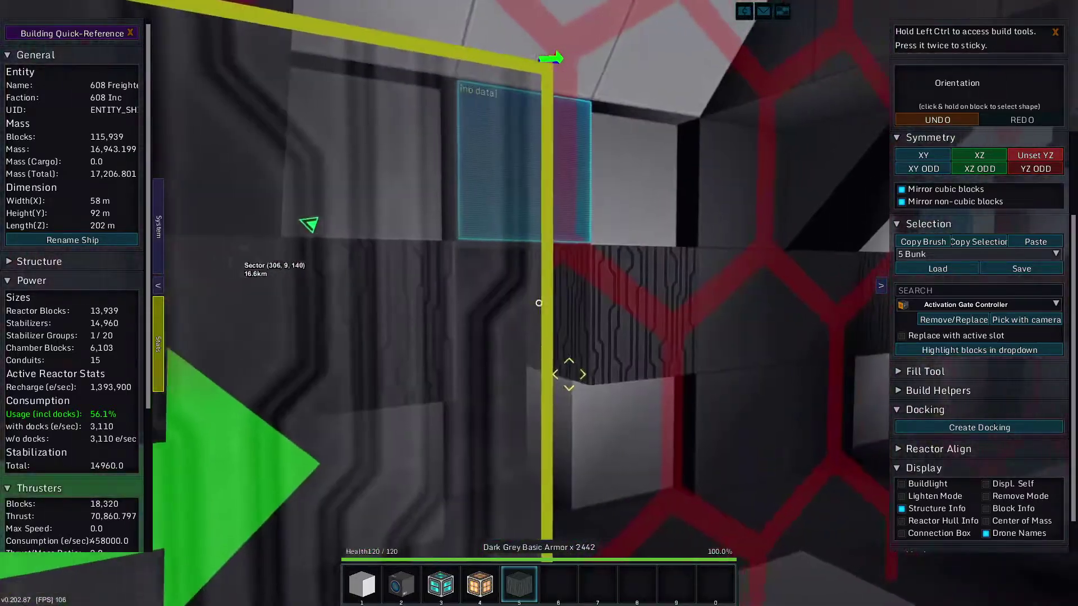
key("s")
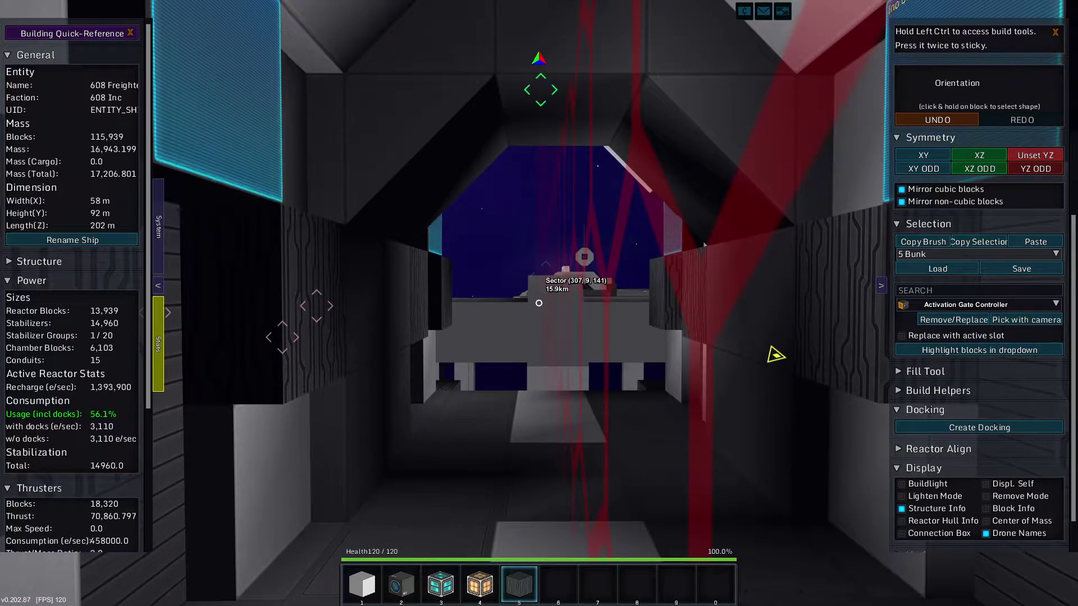
key("w")
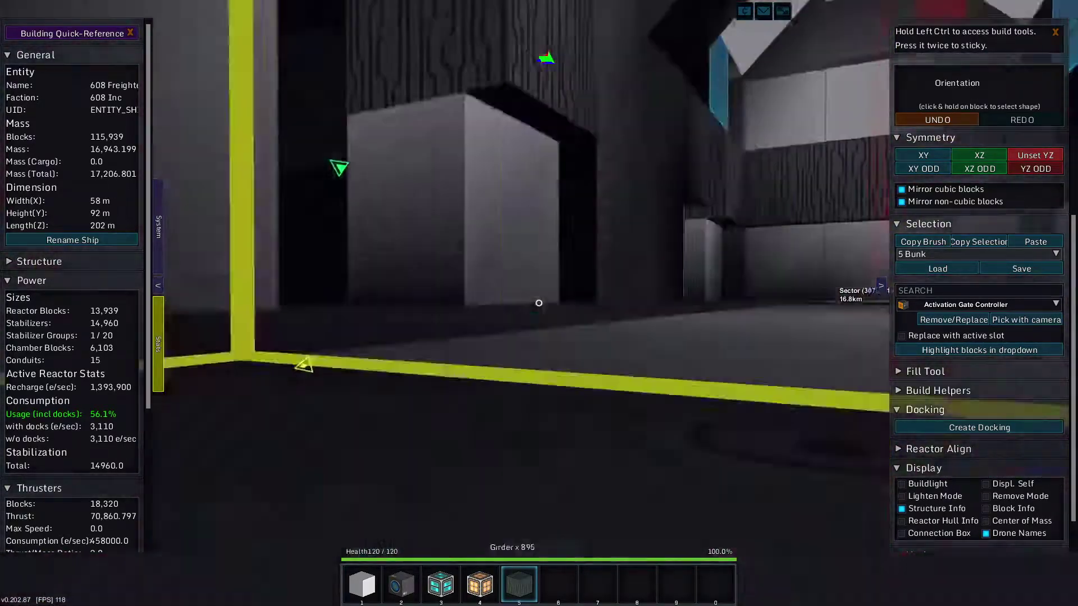
key("w")
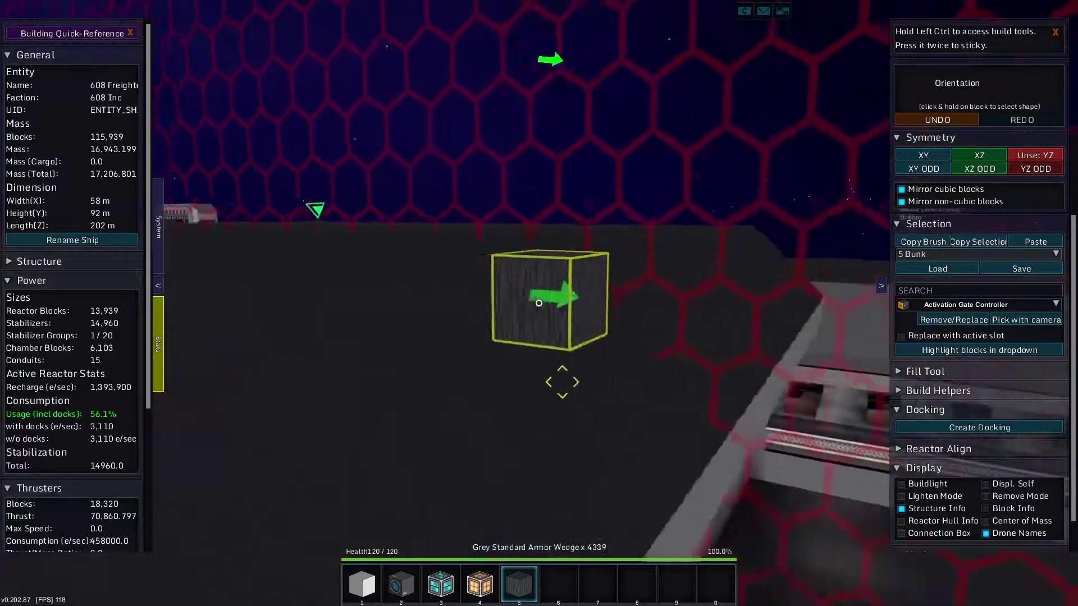
key("w")
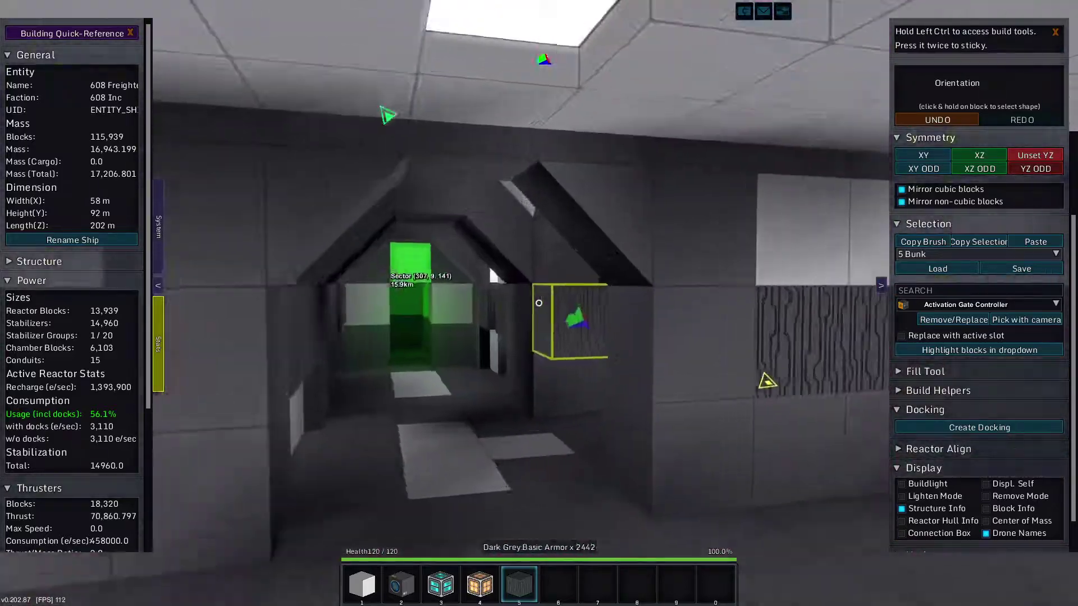
key("w")
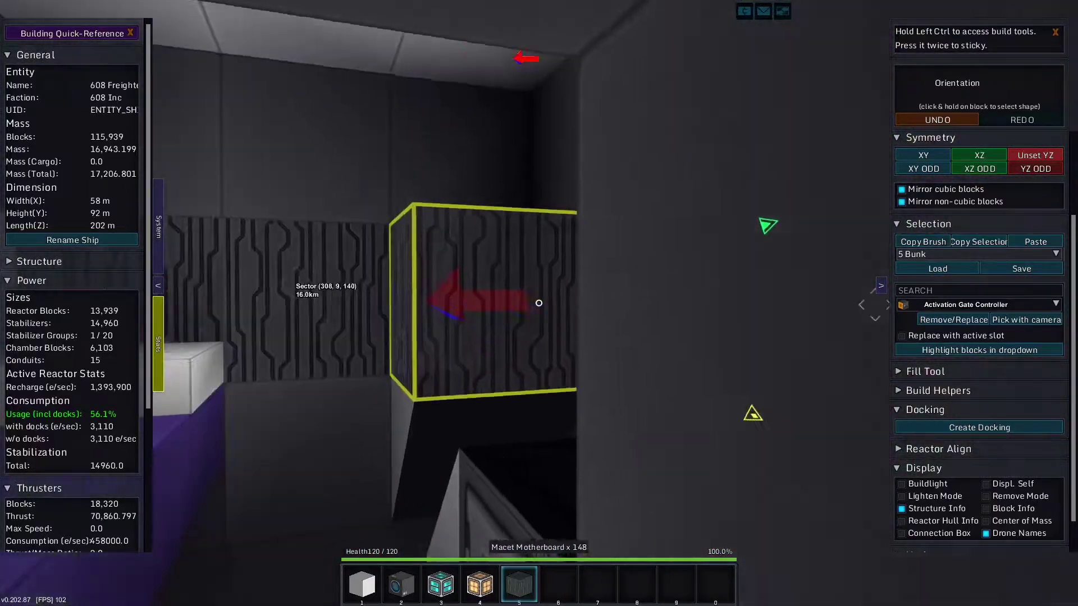
key("w")
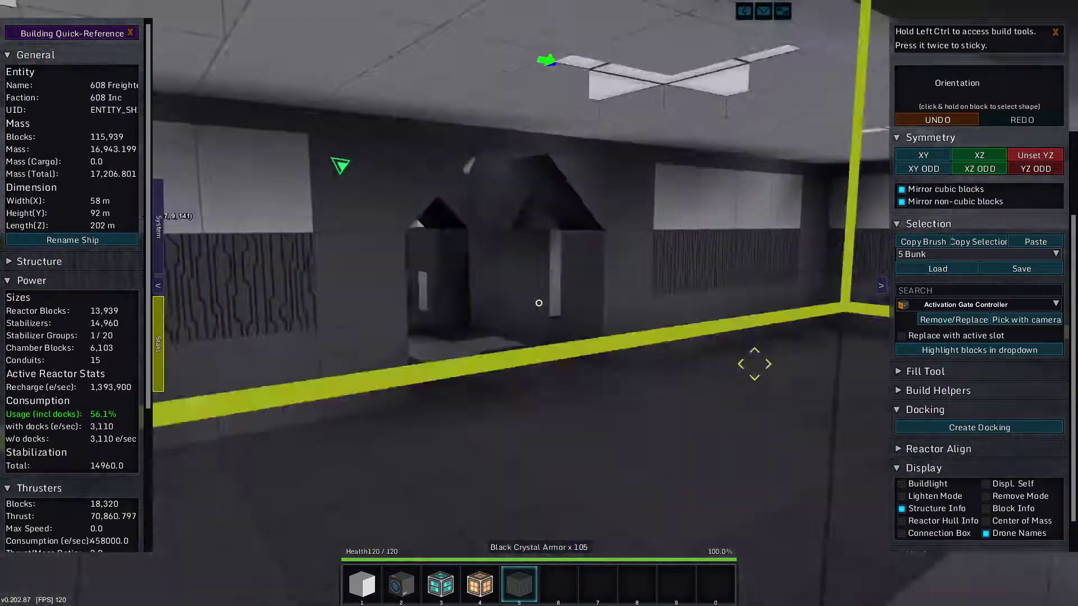
key("w")
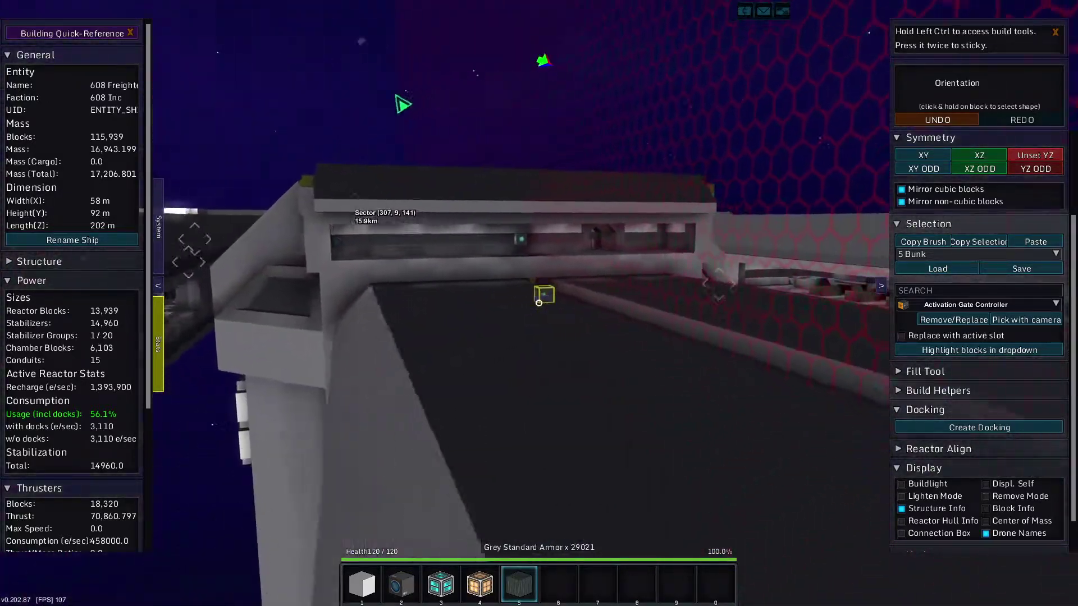
key("w")
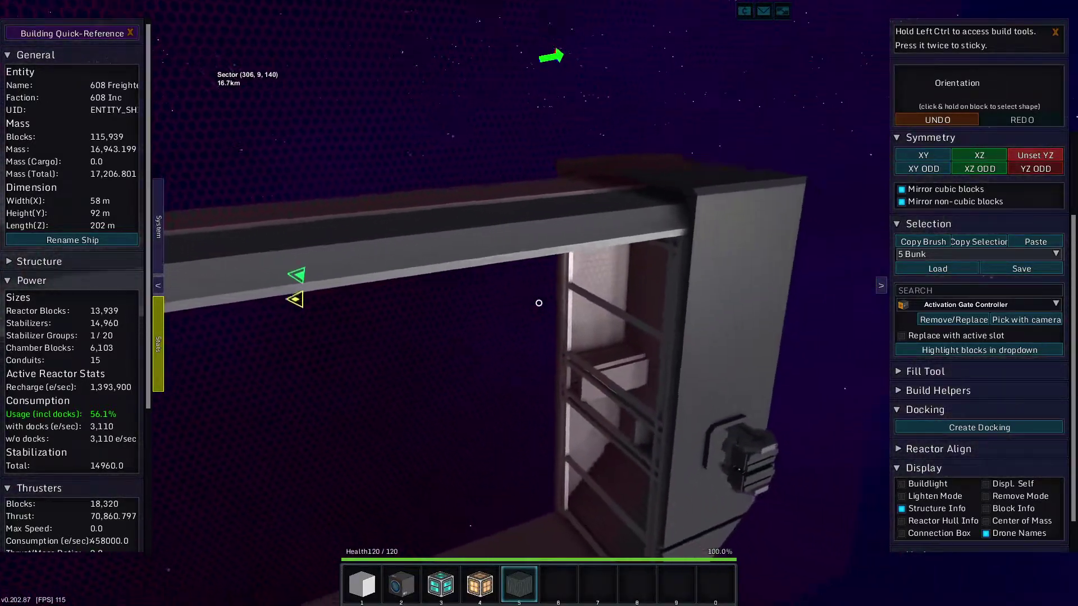
key("w")
key("w")
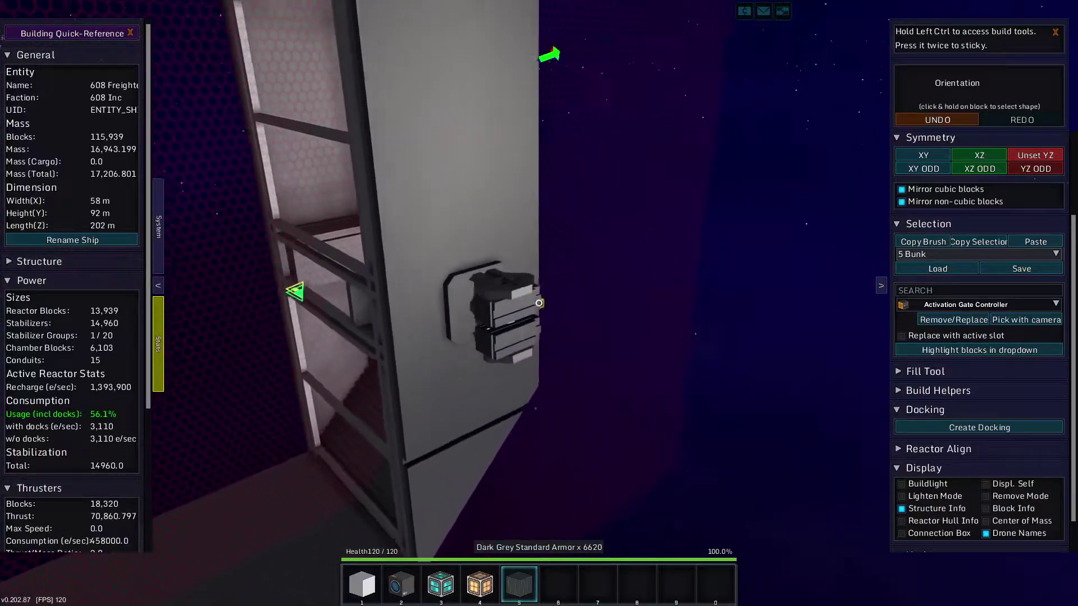
key("w")
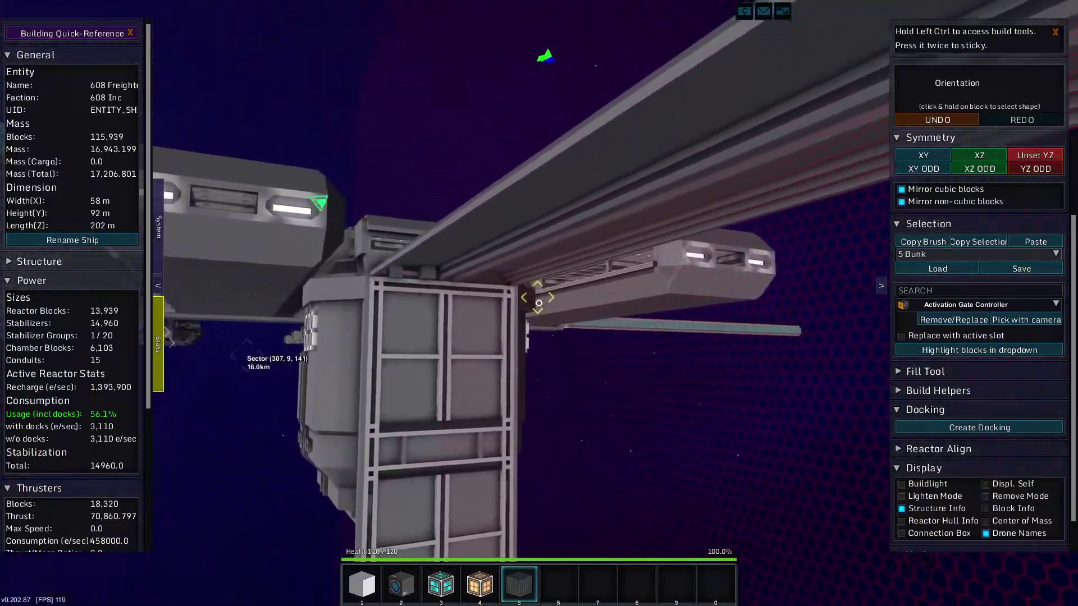
key("w")
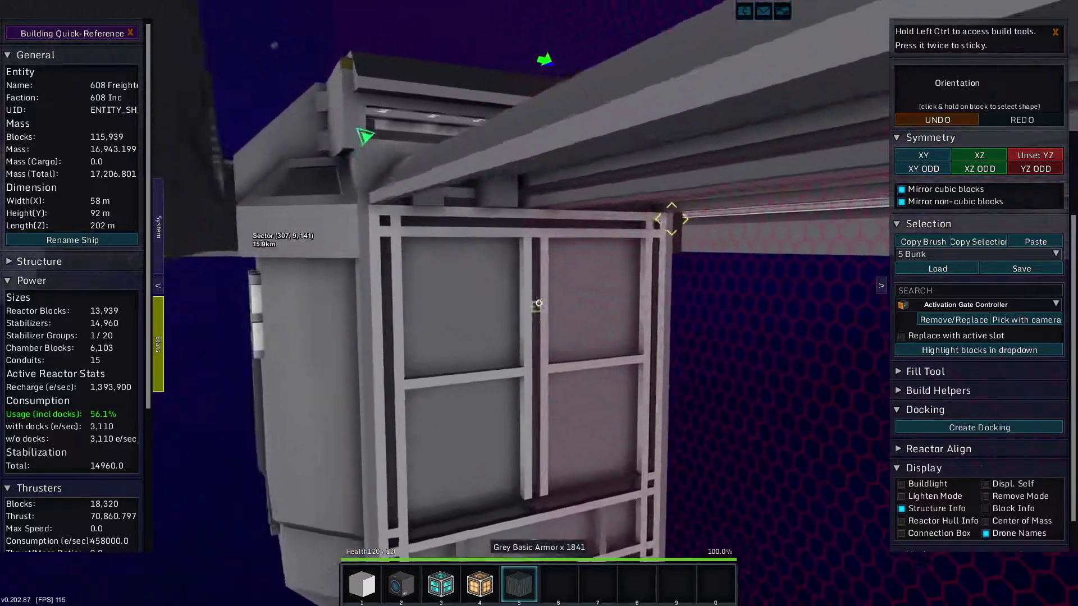
Cut an opening through the interior wall out to space
key("w")
key("w")
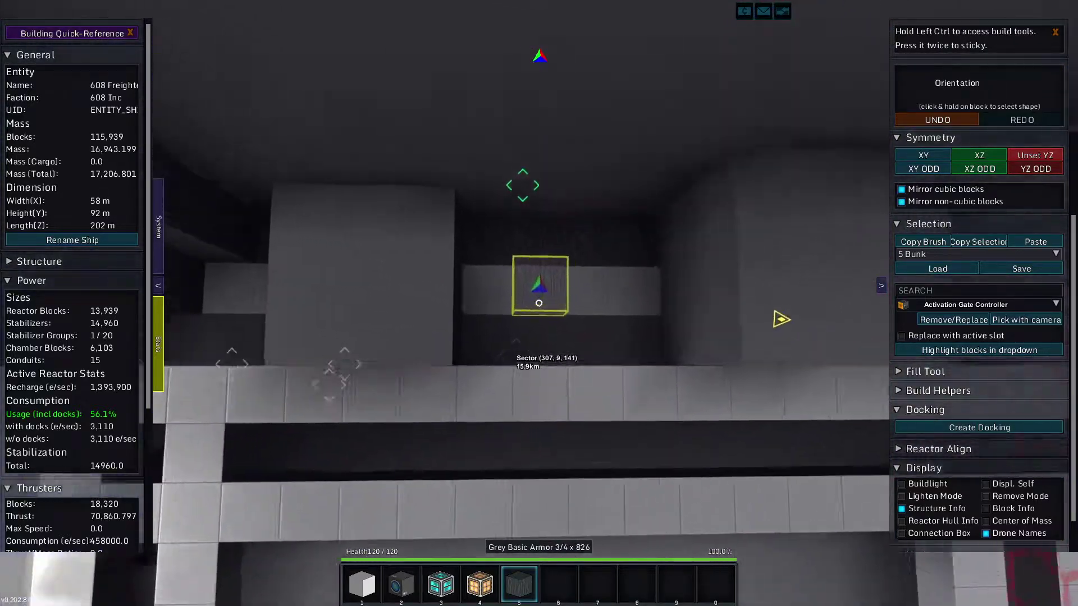
key("w")
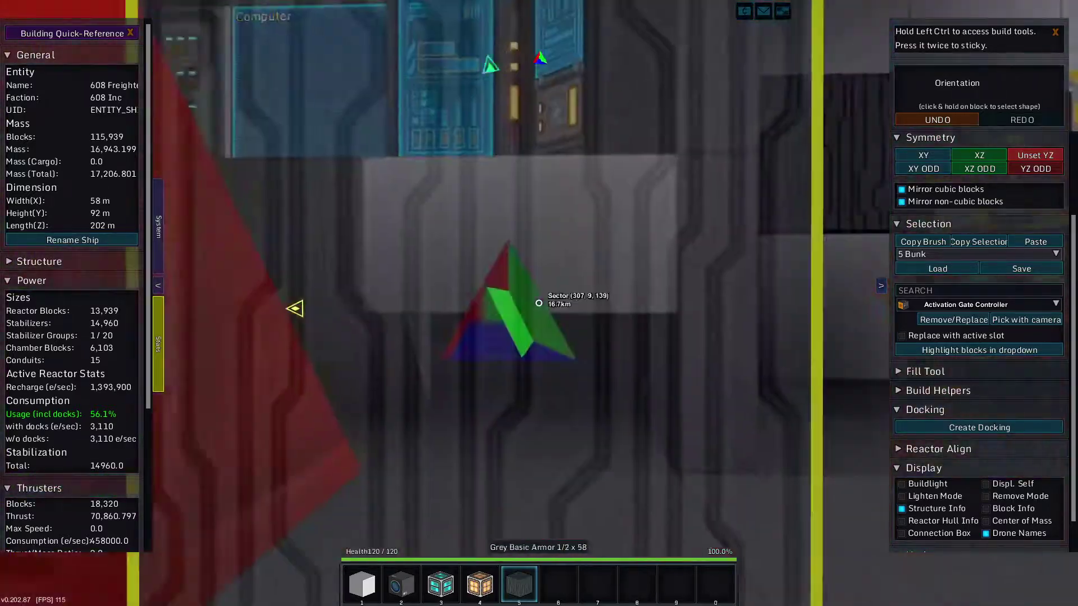
key("w")
key("a")
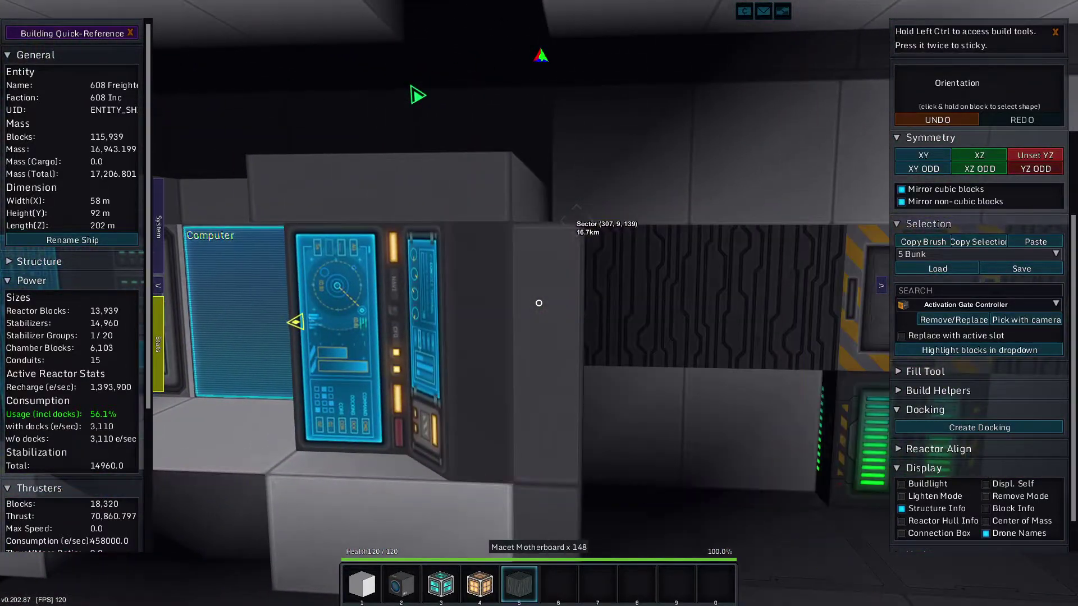
key("s")
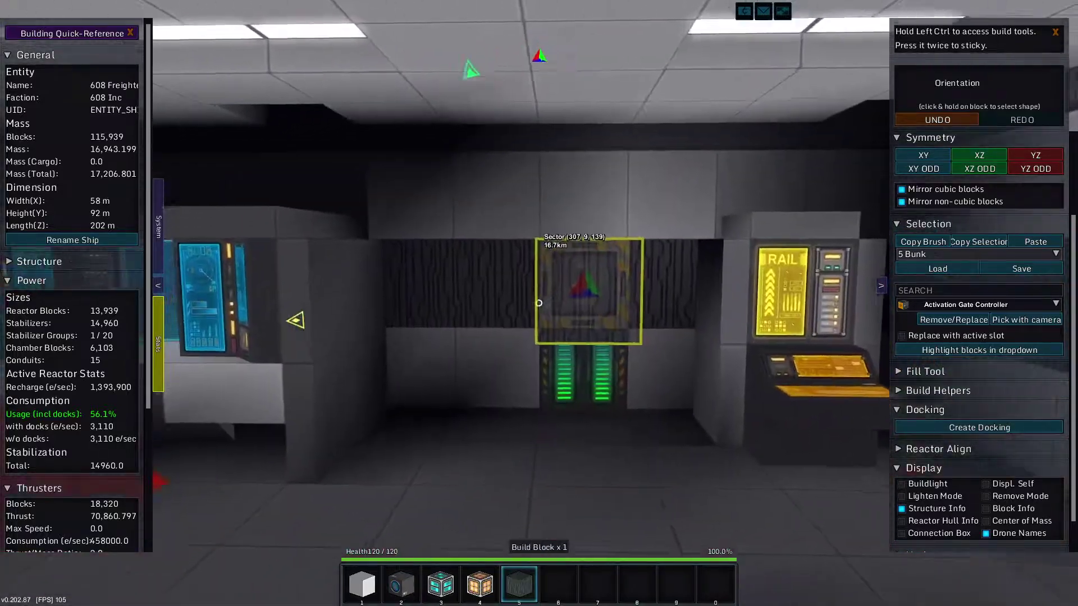
left_click(538, 303)
key("w")
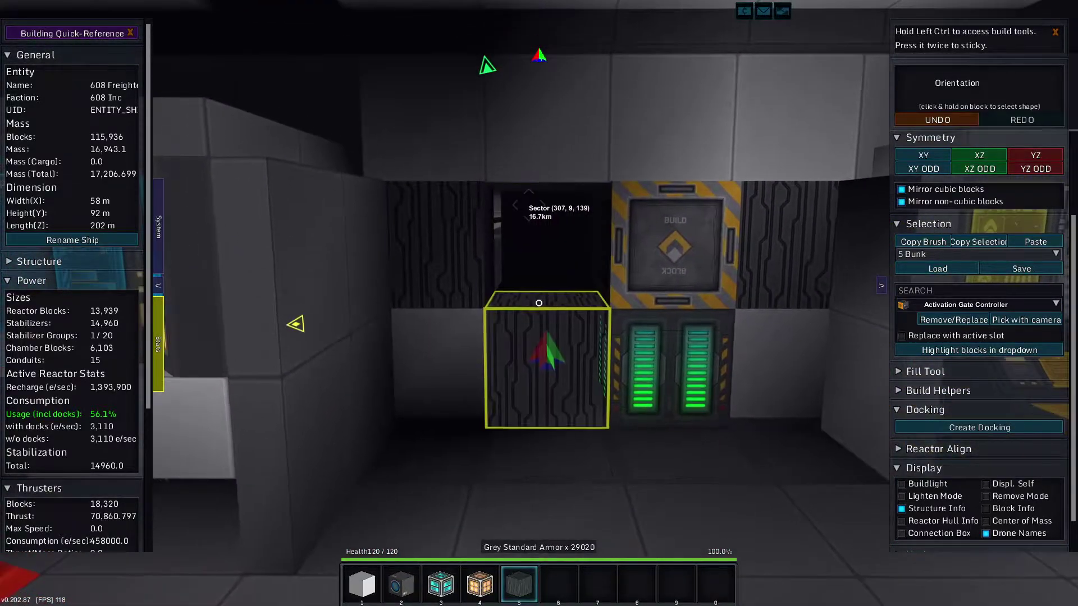
key("w")
left_click(539, 303)
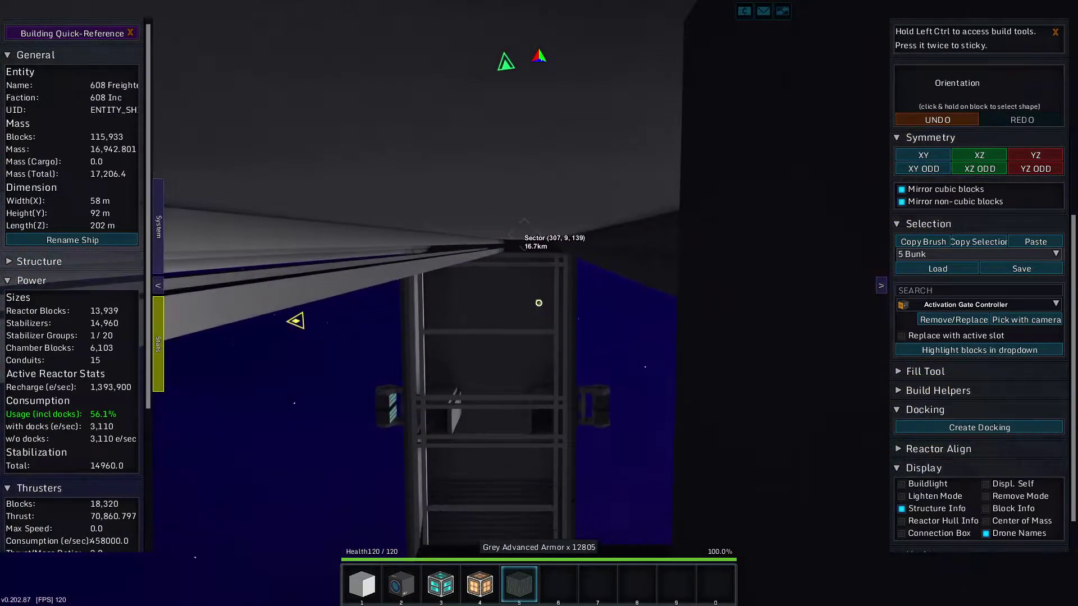
key("w")
left_click(539, 303)
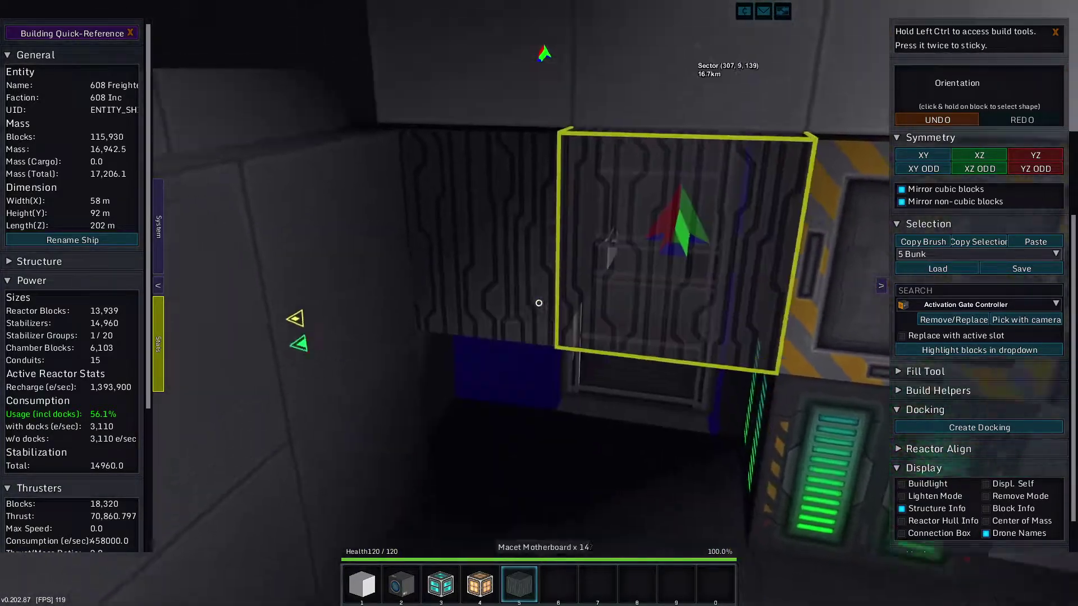
Undo the last removal to restore two wall blocks and switch hotbar blocks
scroll(538, 303, "down", 1)
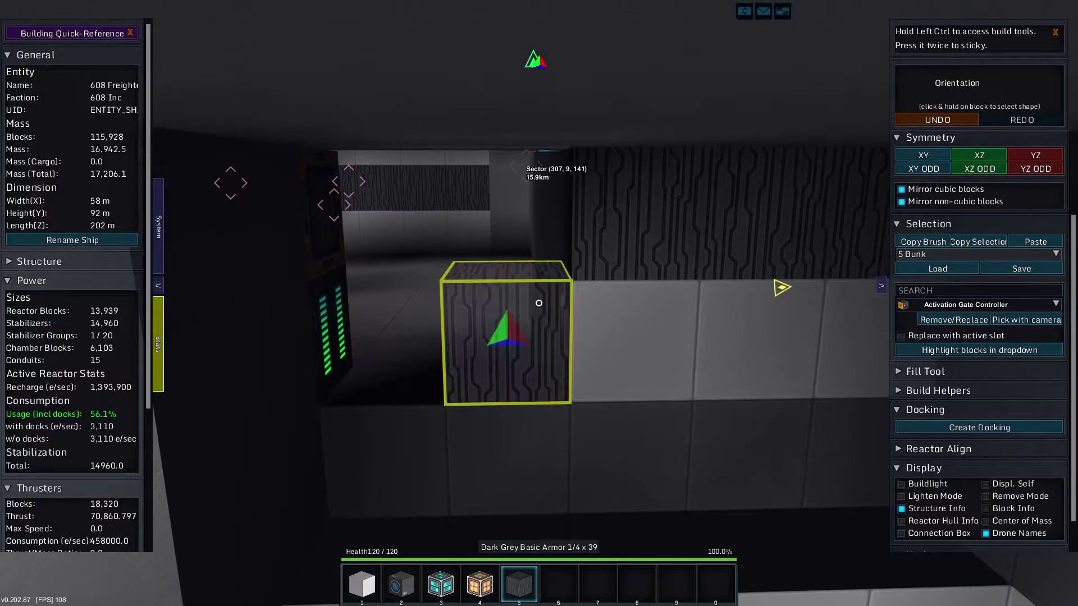
left_click(939, 116)
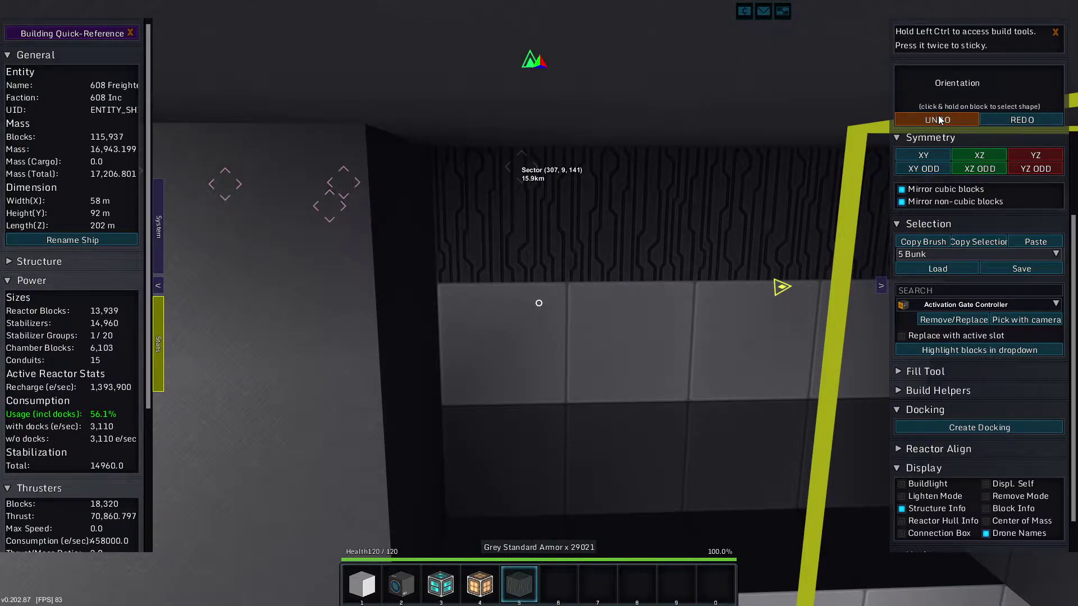
scroll(539, 303, "down", 3)
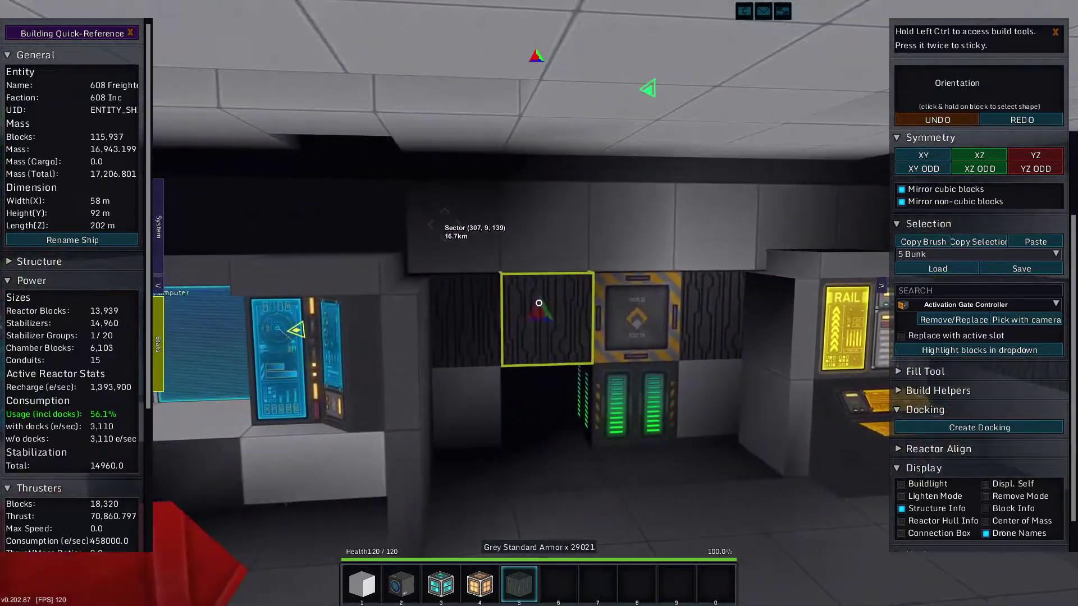
scroll(538, 303, "up", 2)
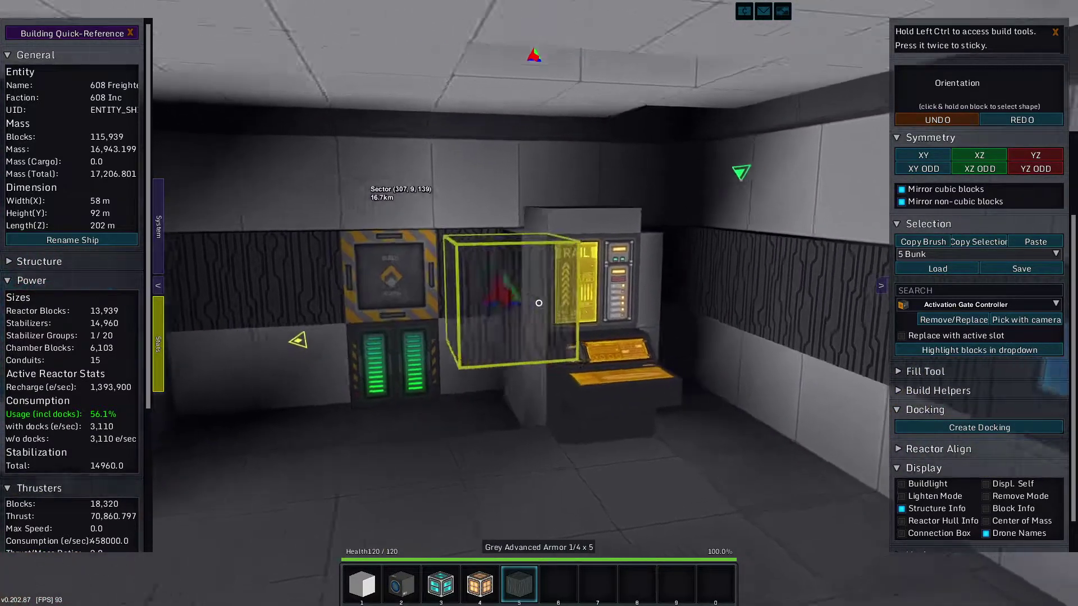
Remove the console blocks and grey armor column blocks, leaving 115,903 blocks
left_click(539, 303)
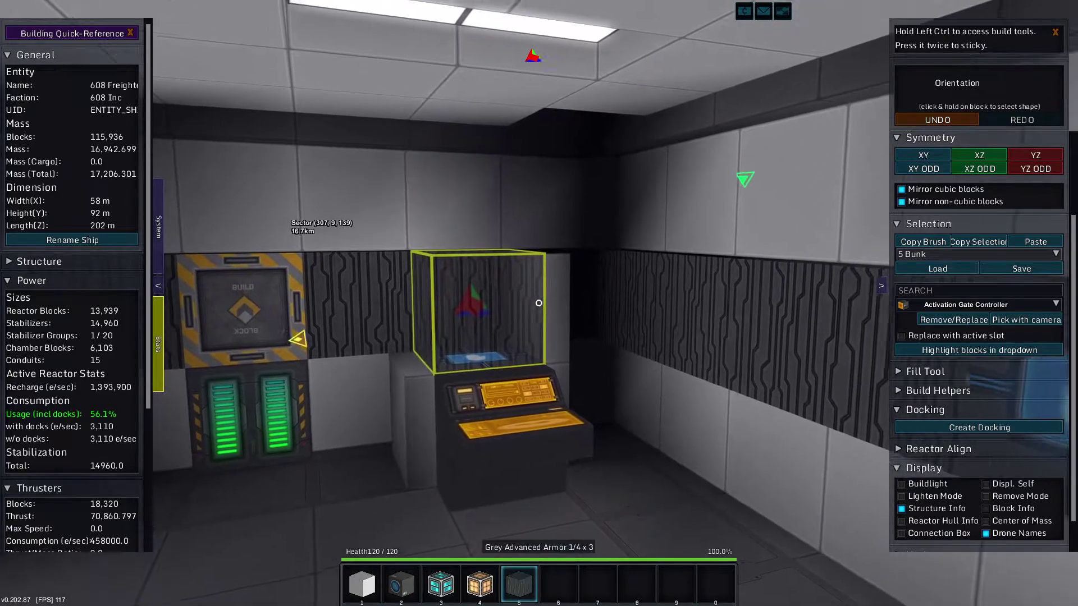
left_click(539, 303)
left_click(538, 304)
scroll(539, 303, "up", 2)
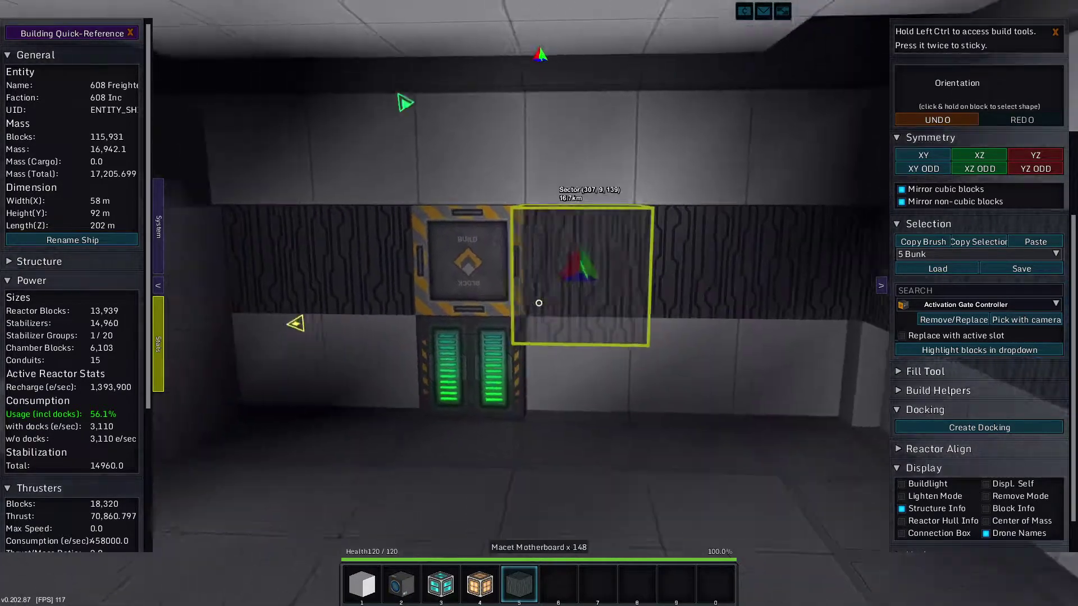
scroll(539, 303, "up", 2)
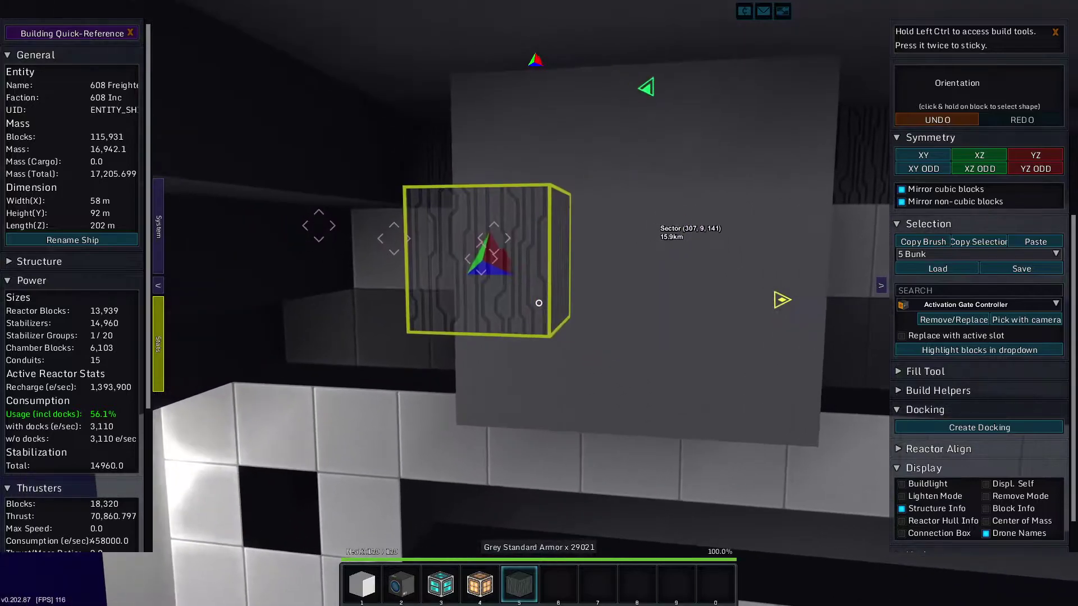
left_click(538, 303)
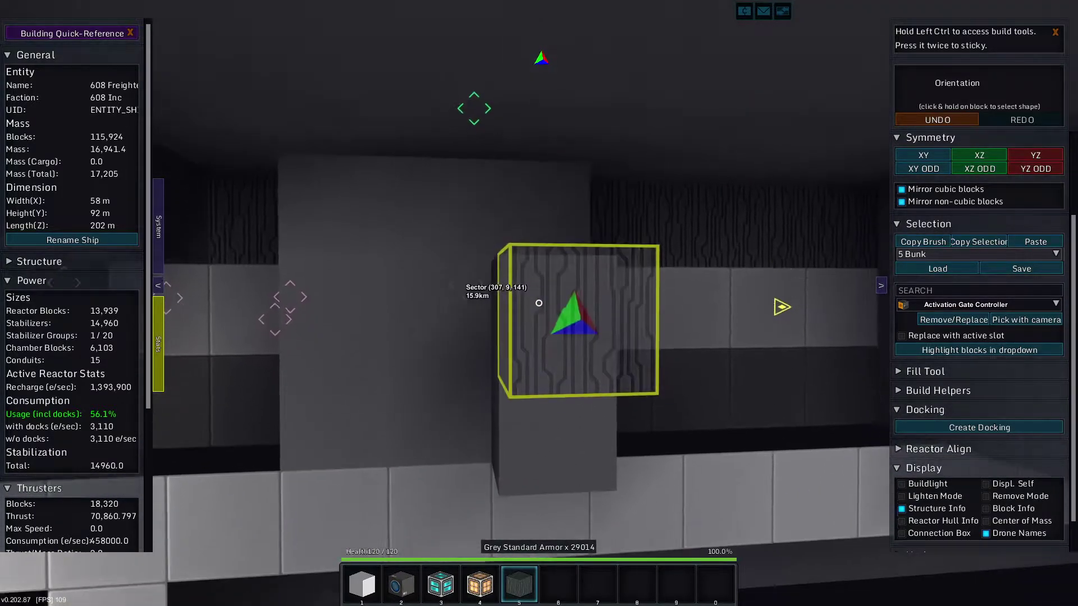
left_click(539, 303)
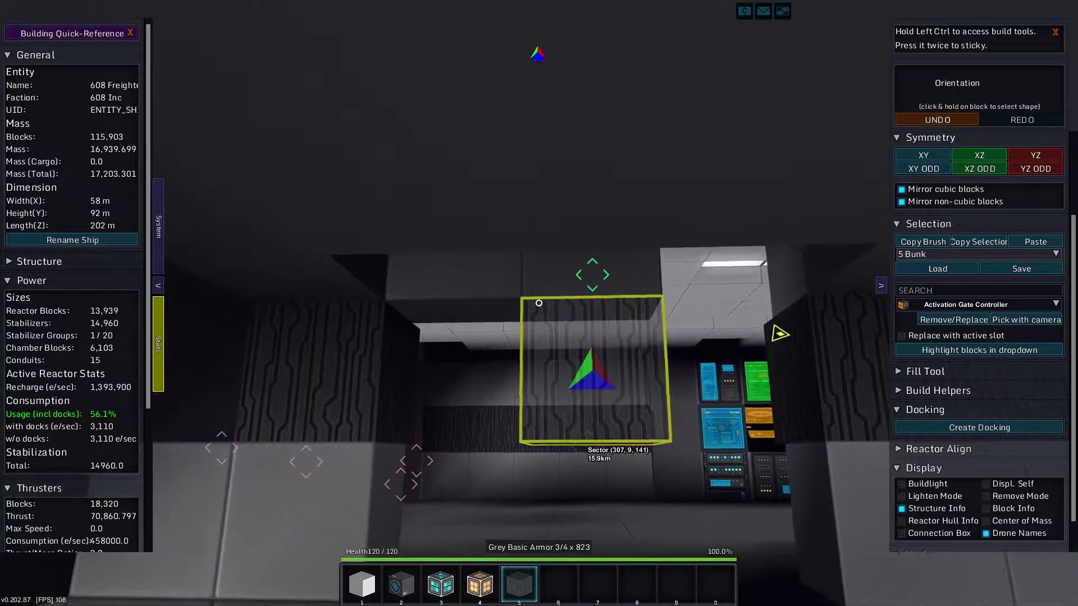
Remove five blocks beside the ladder shaft, bringing the freighter to 115,898 blocks
key("w")
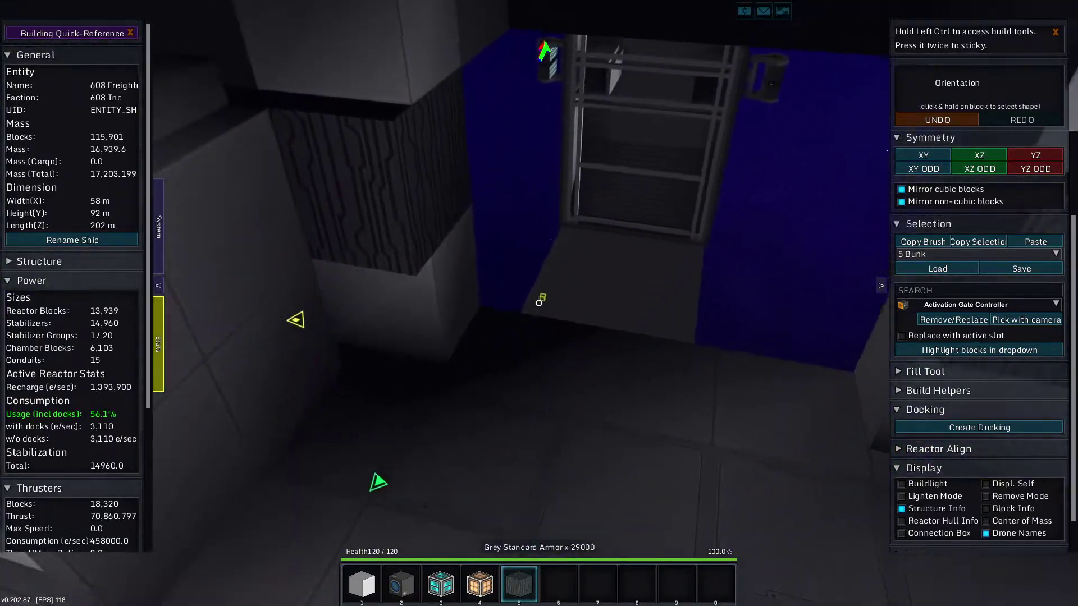
left_click(539, 303)
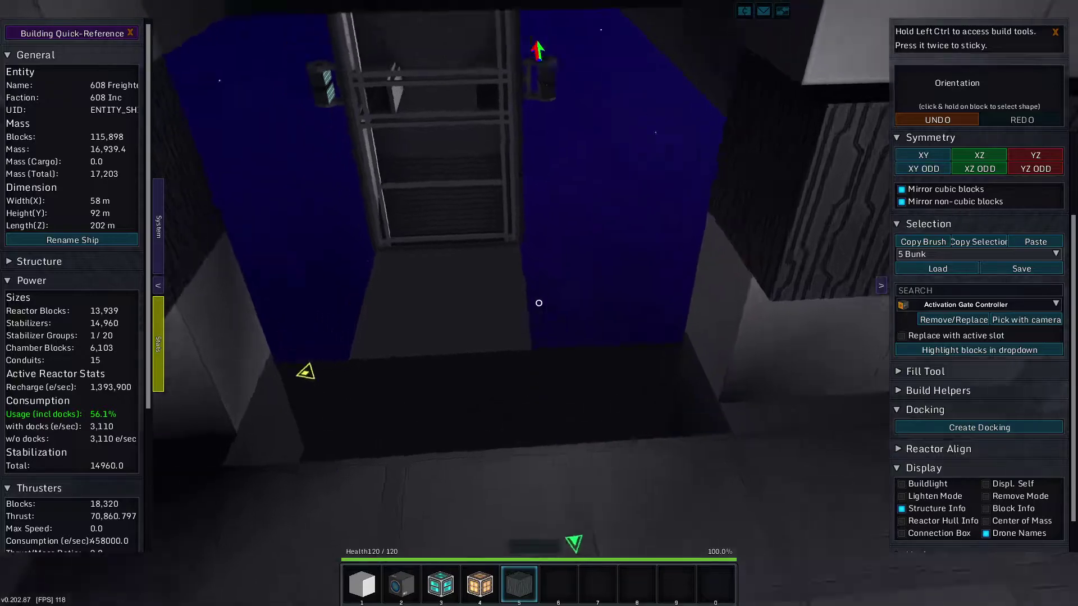
key("w")
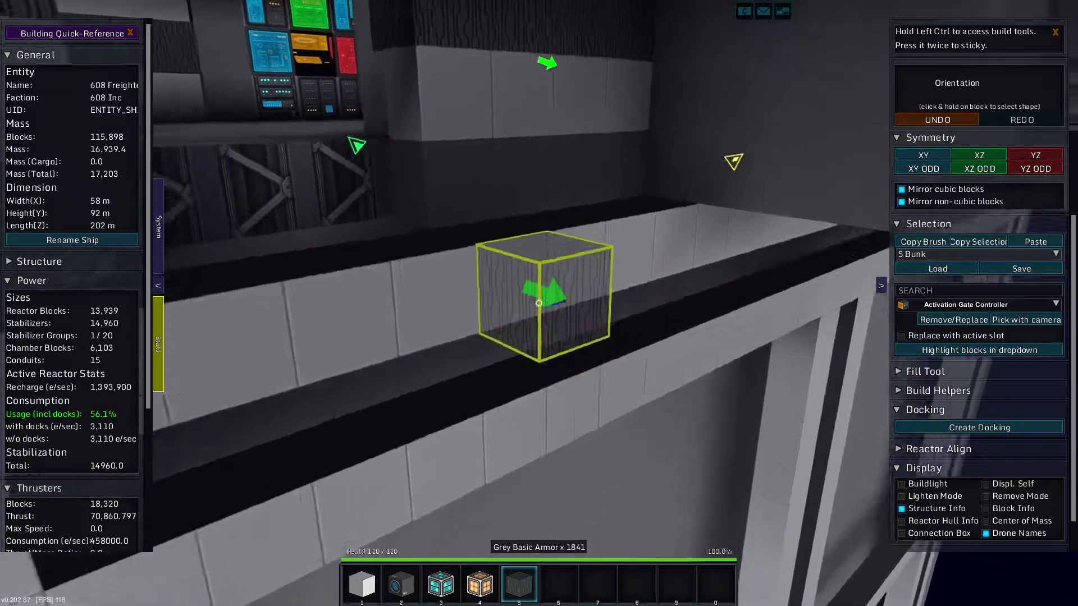
key("w")
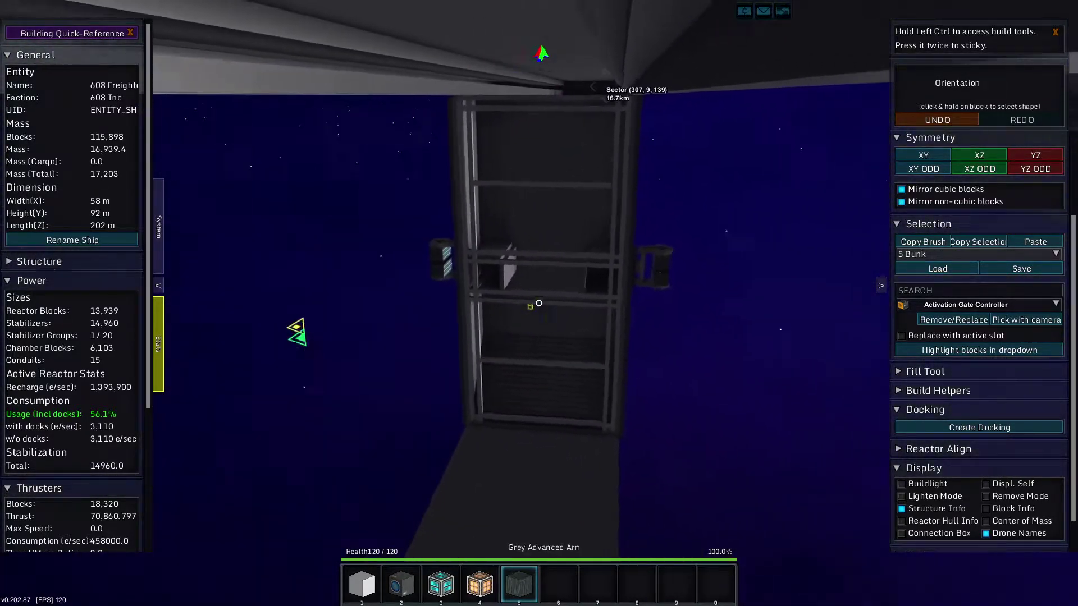
key("w")
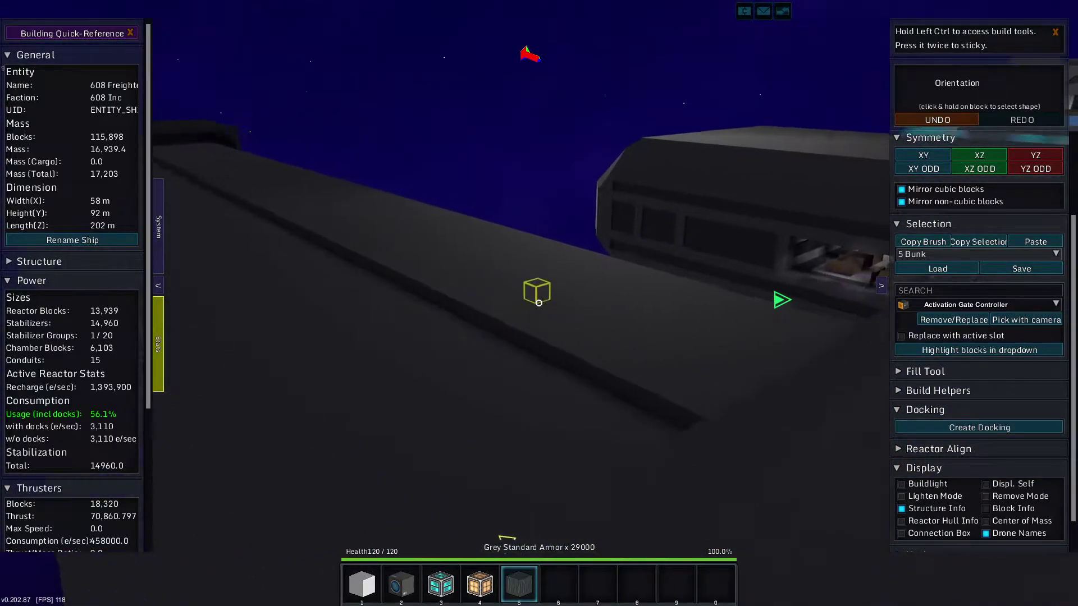
Fly to the freighter's reactor wall and check its chamber tree and power priorities
key("w")
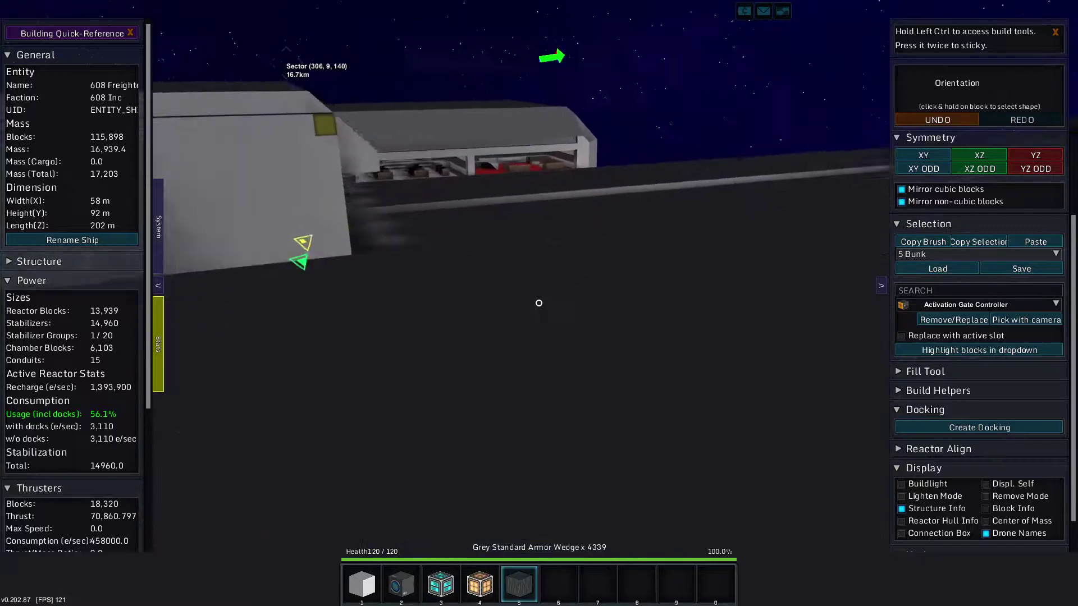
key("w")
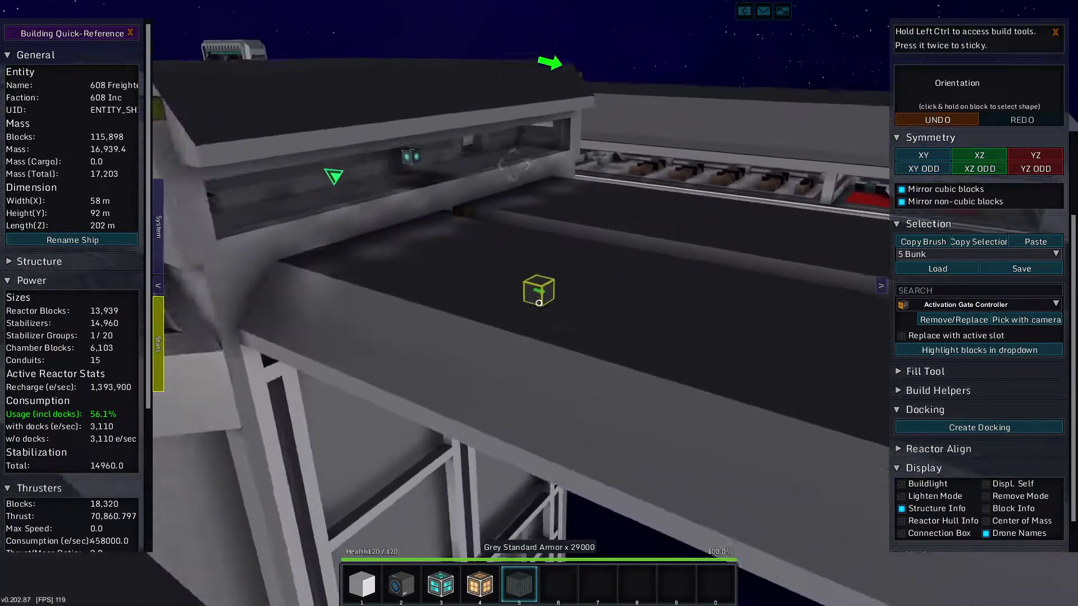
key("w")
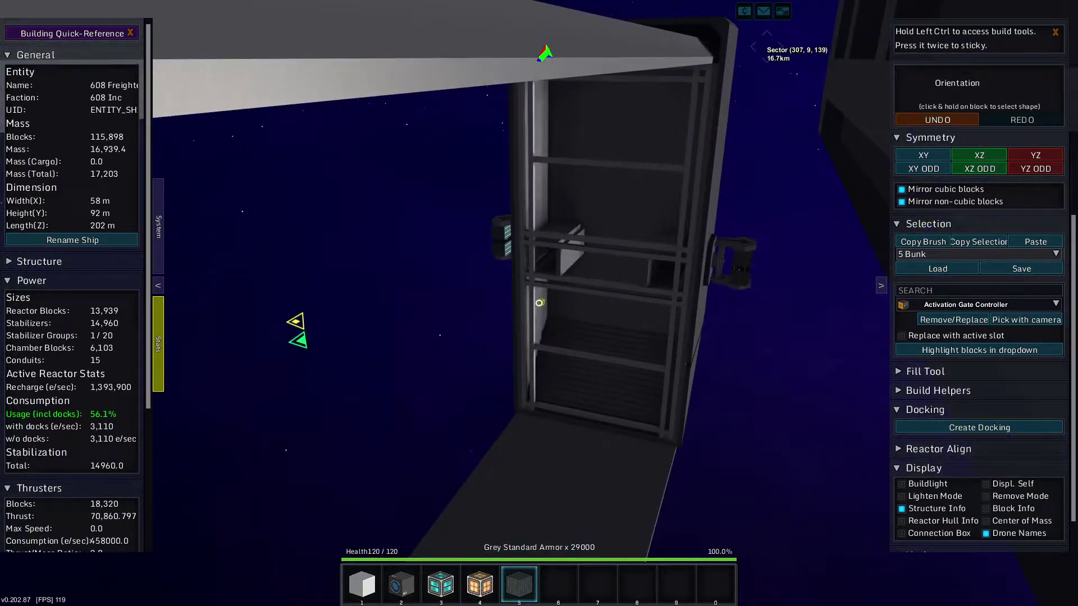
key("w")
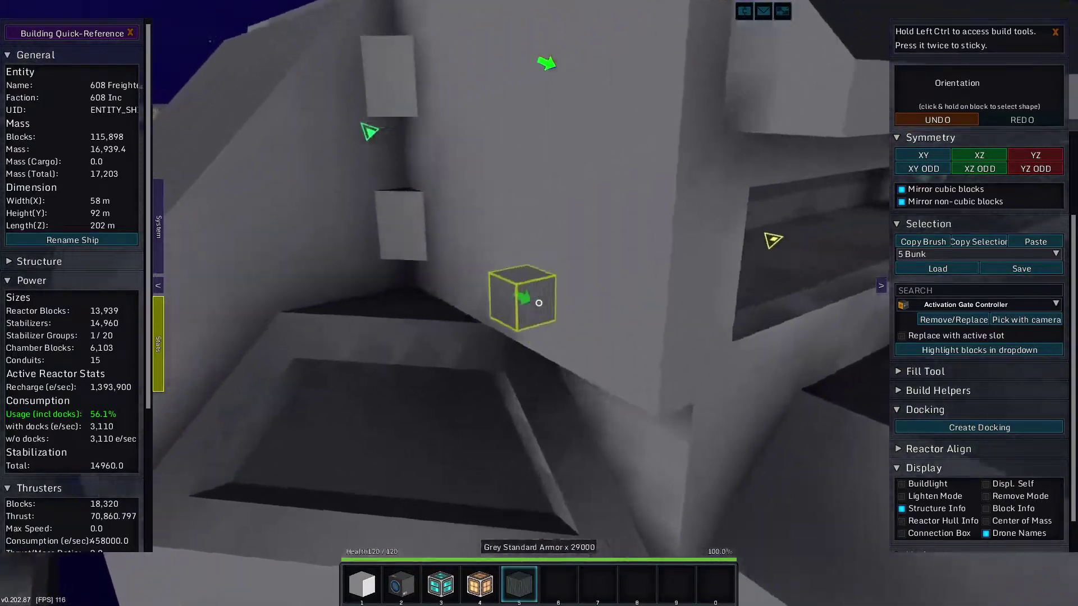
key("w")
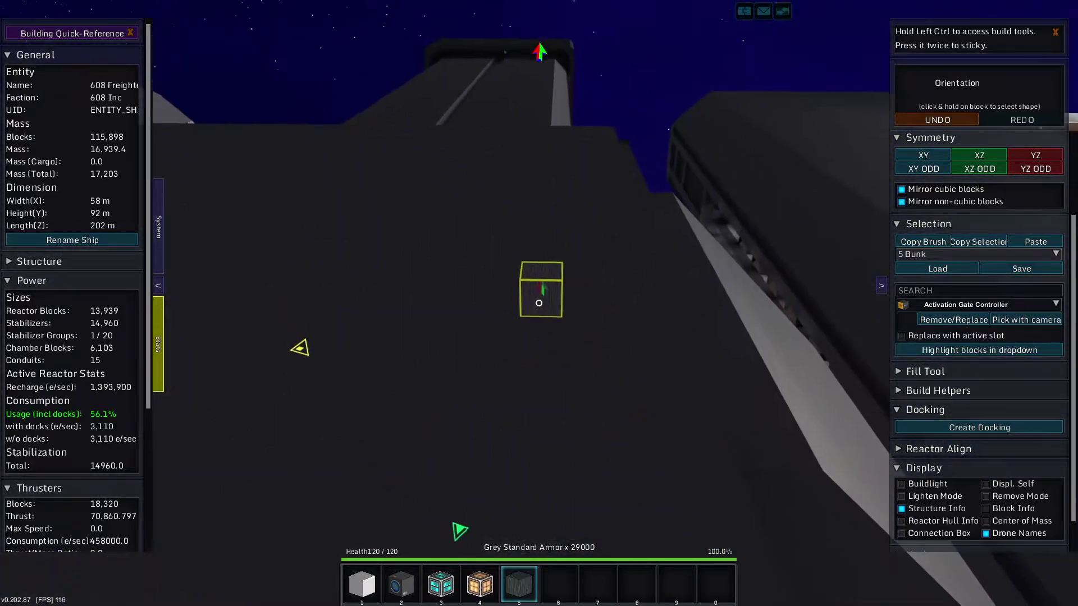
key("w")
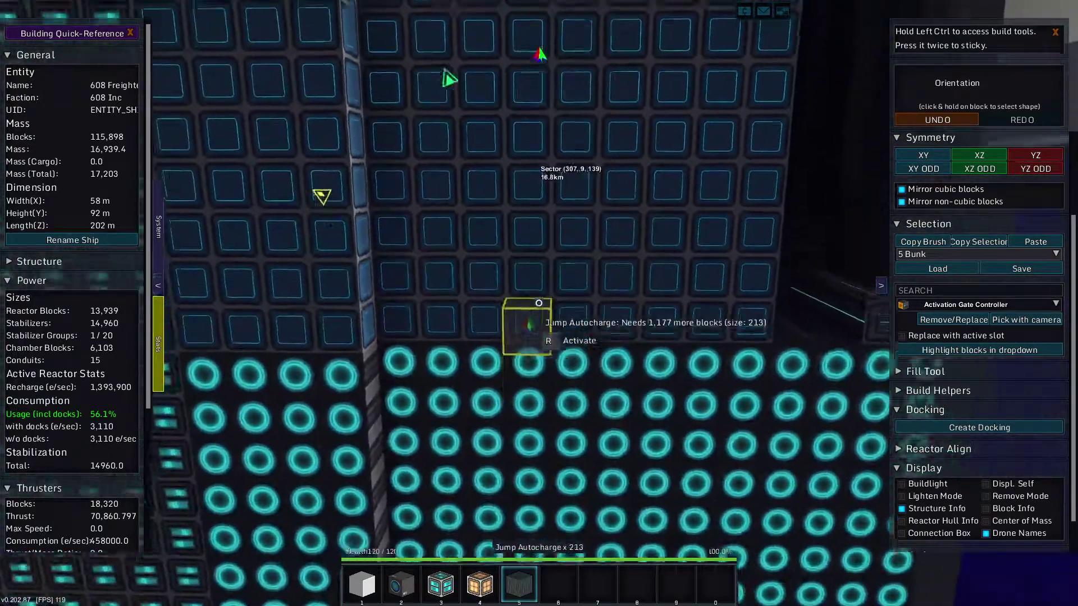
key("w")
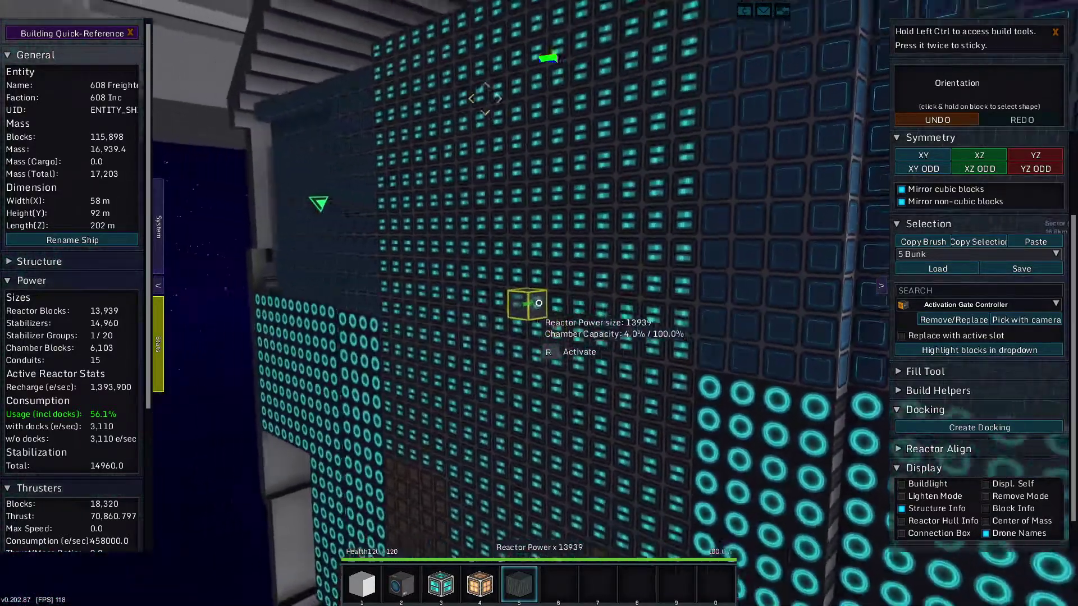
key("w")
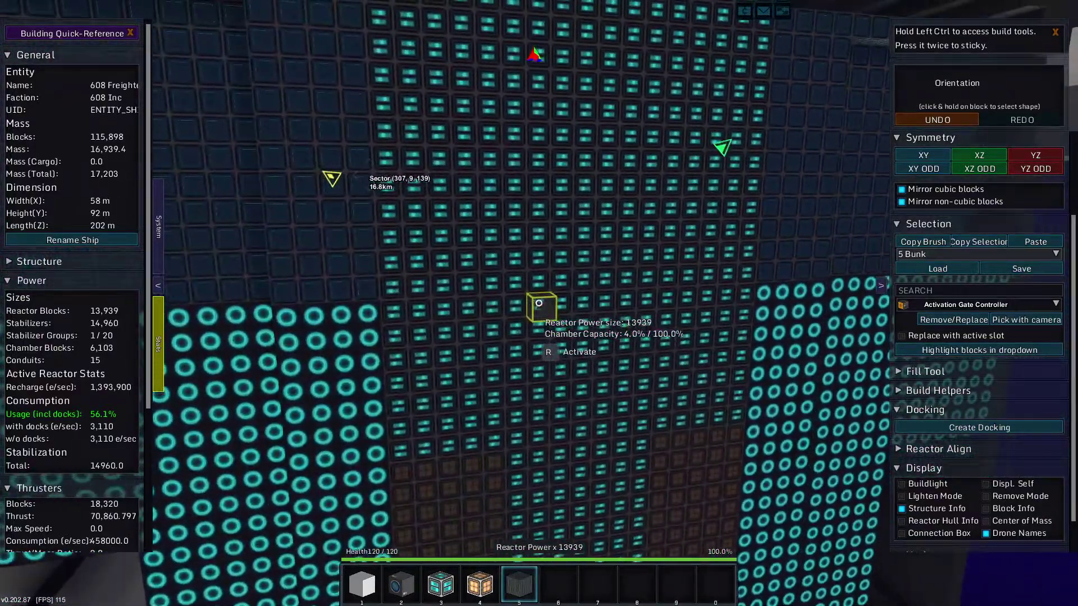
key("r")
left_click(396, 37)
left_click(321, 45)
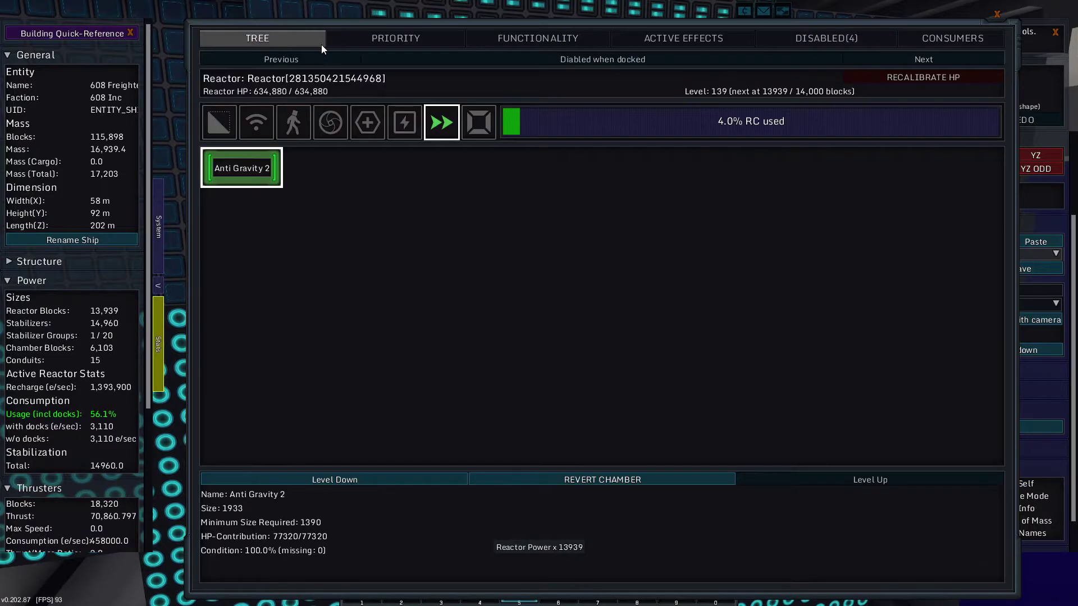
key("Escape")
Fly out over the hull and enter build mode on the 608 Spaceport station
key("w")
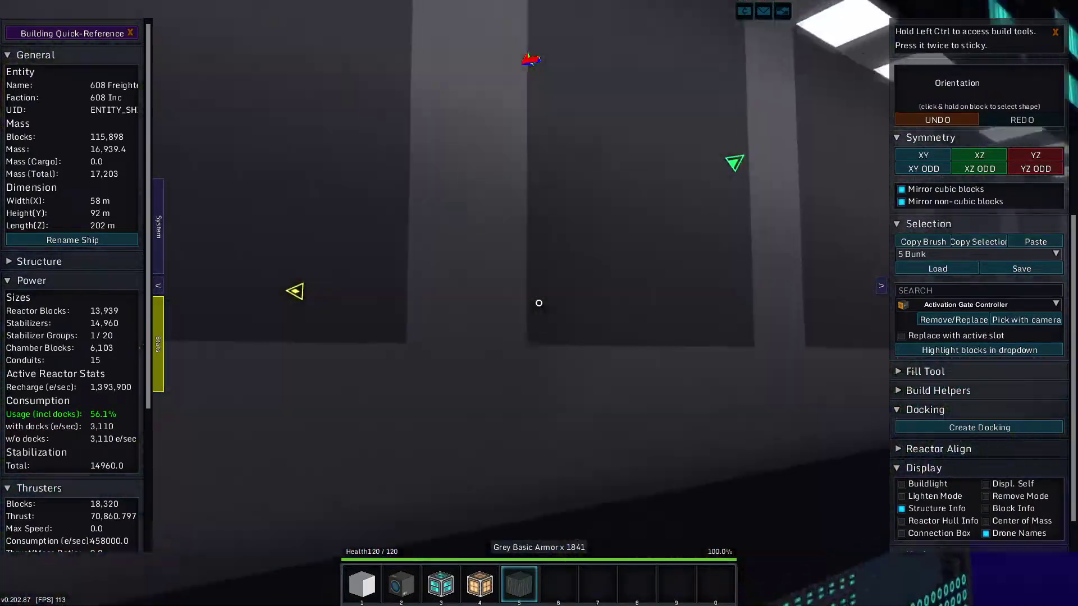
key("w")
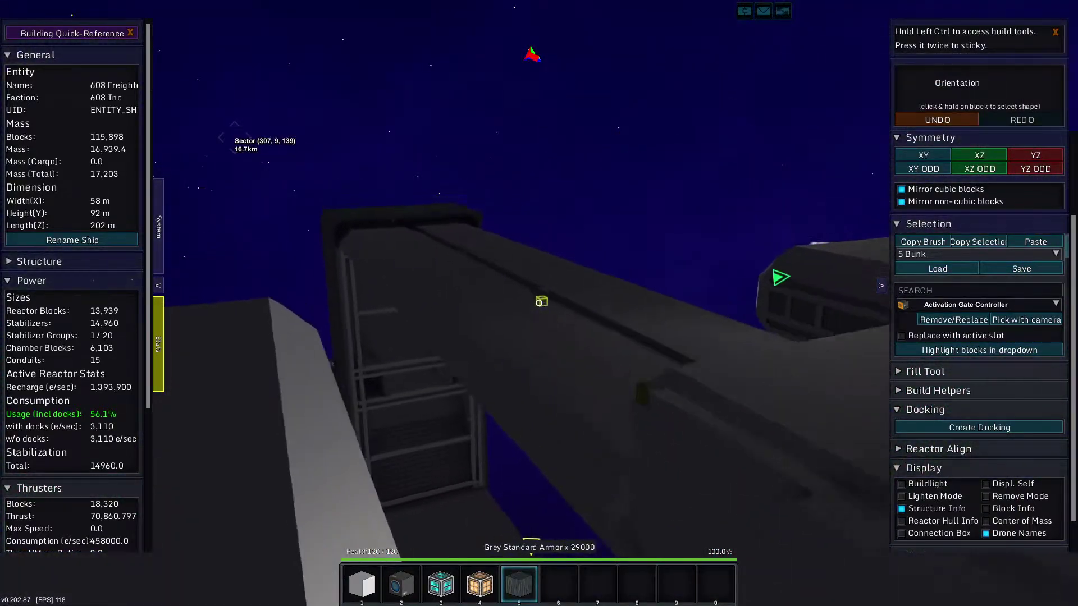
key("s")
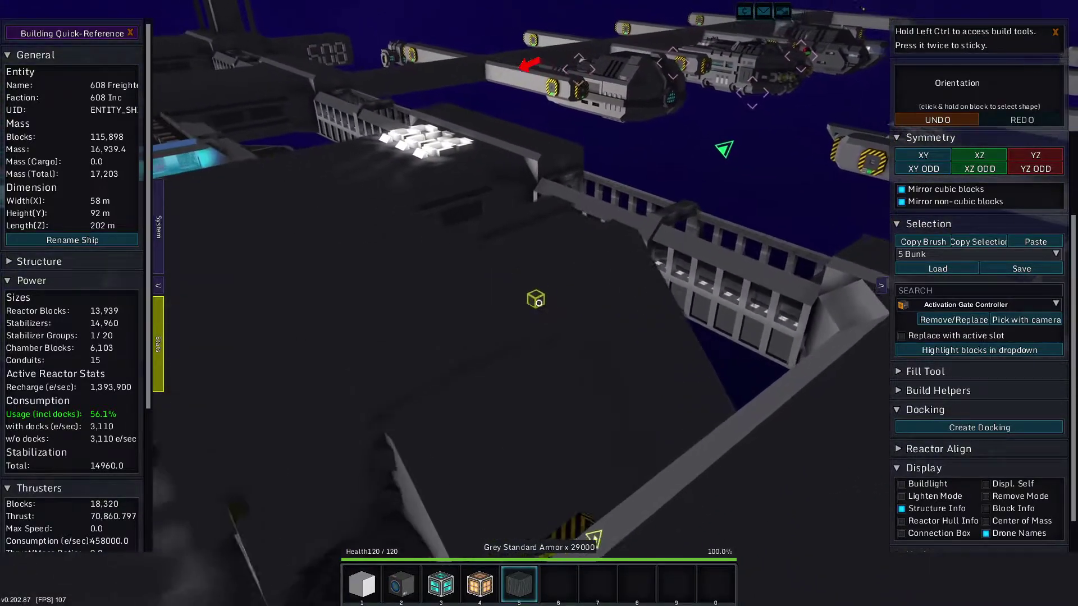
key("w")
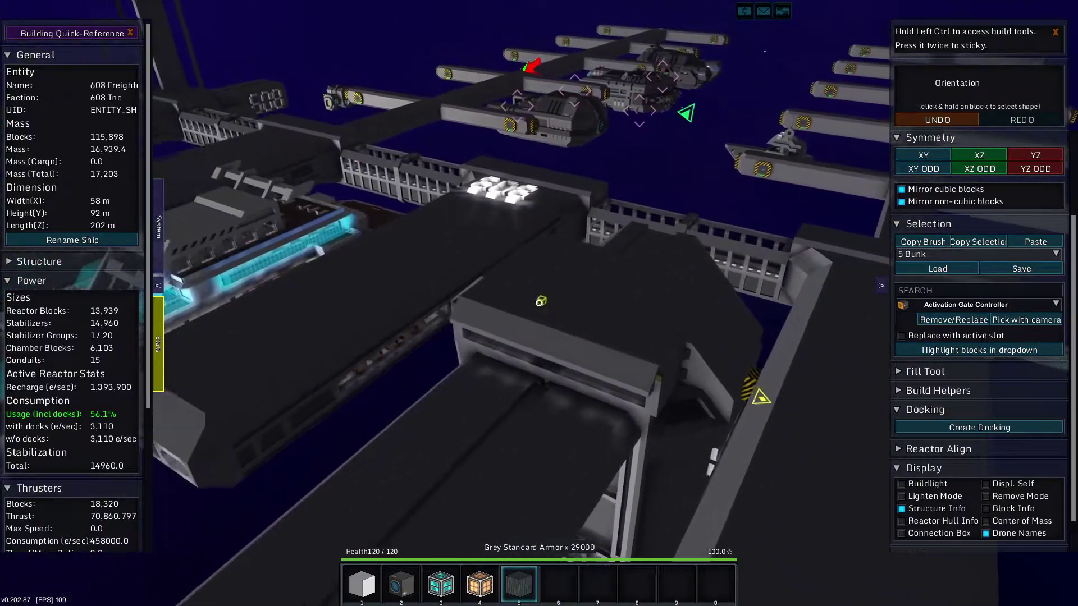
key("w")
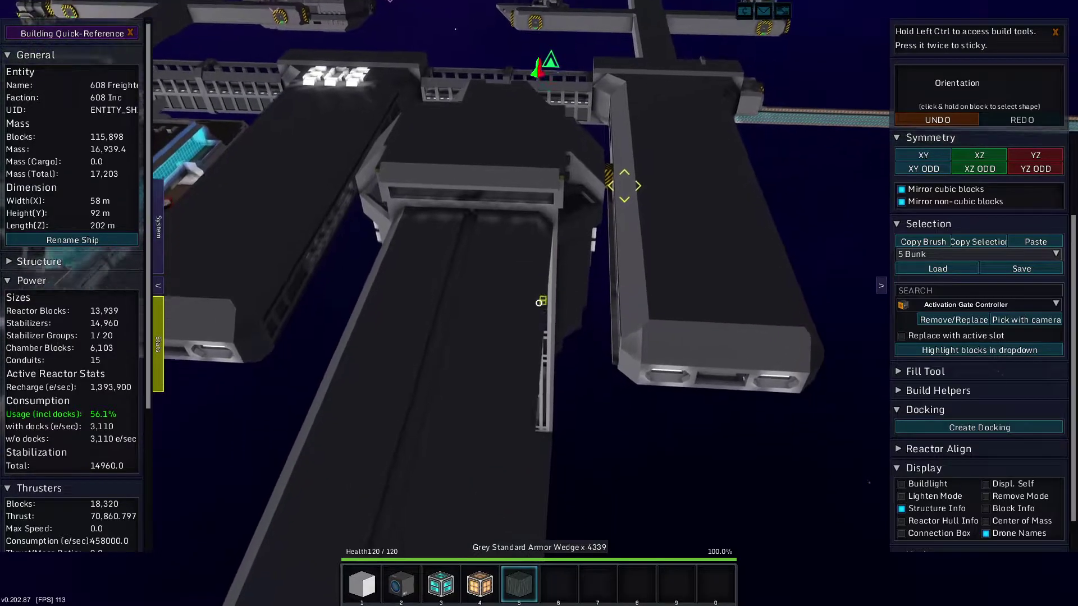
key("w")
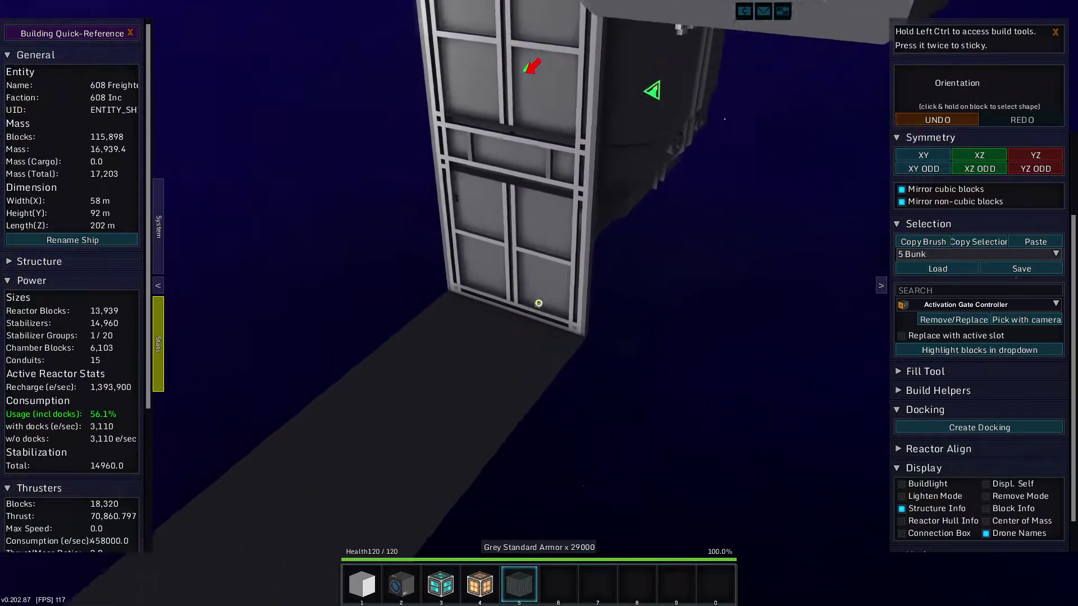
key("w")
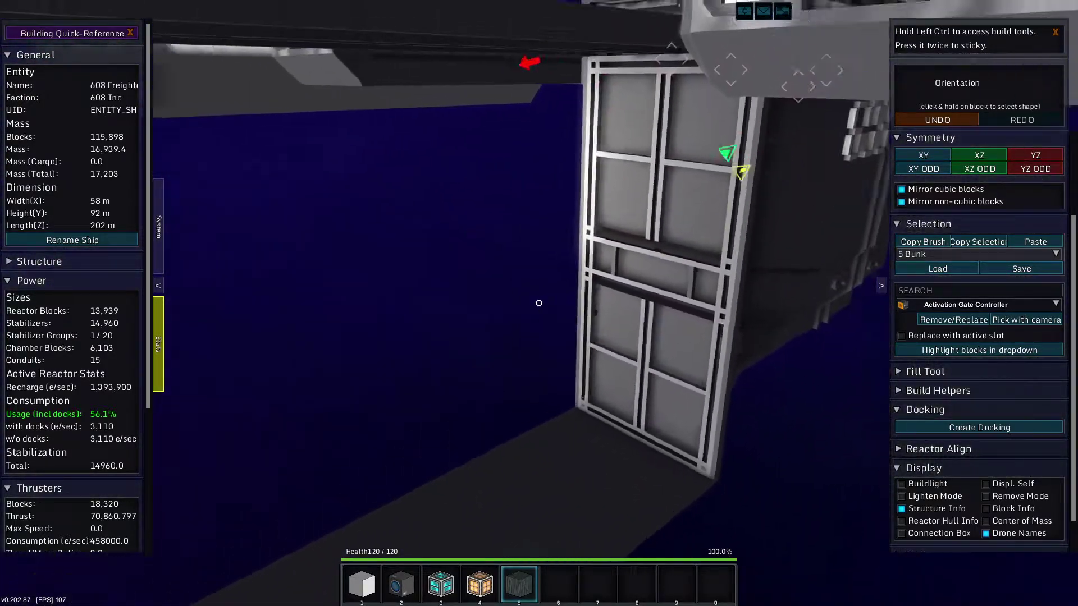
key("w")
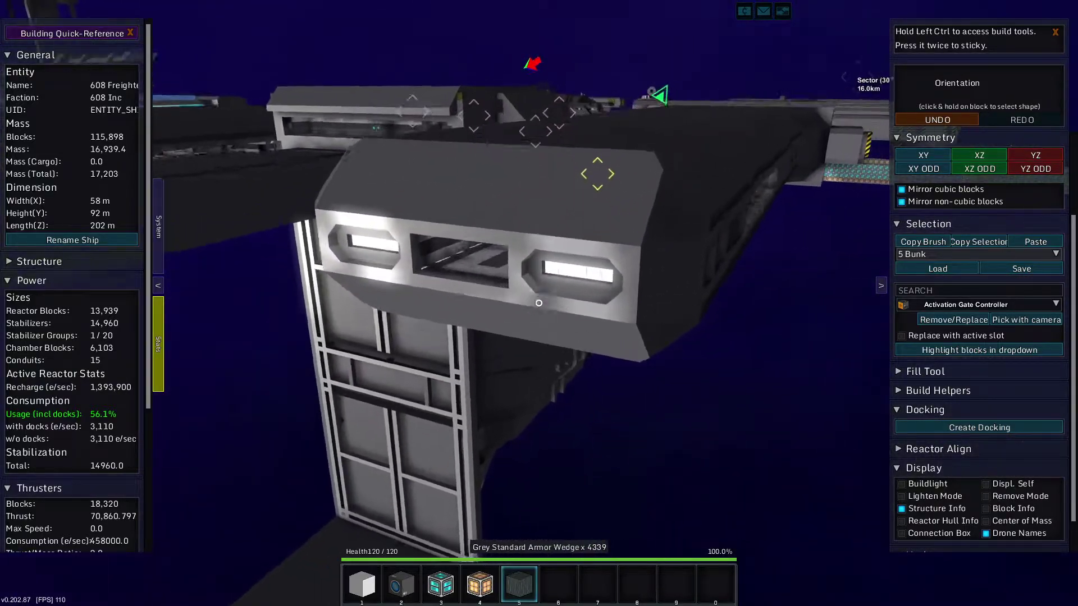
key("r")
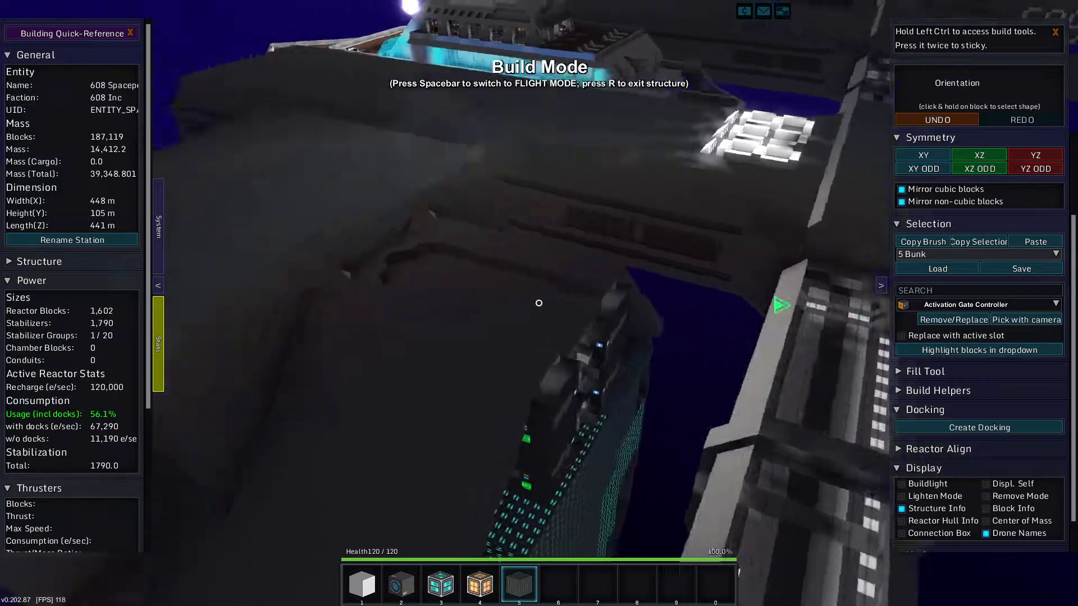
key("w")
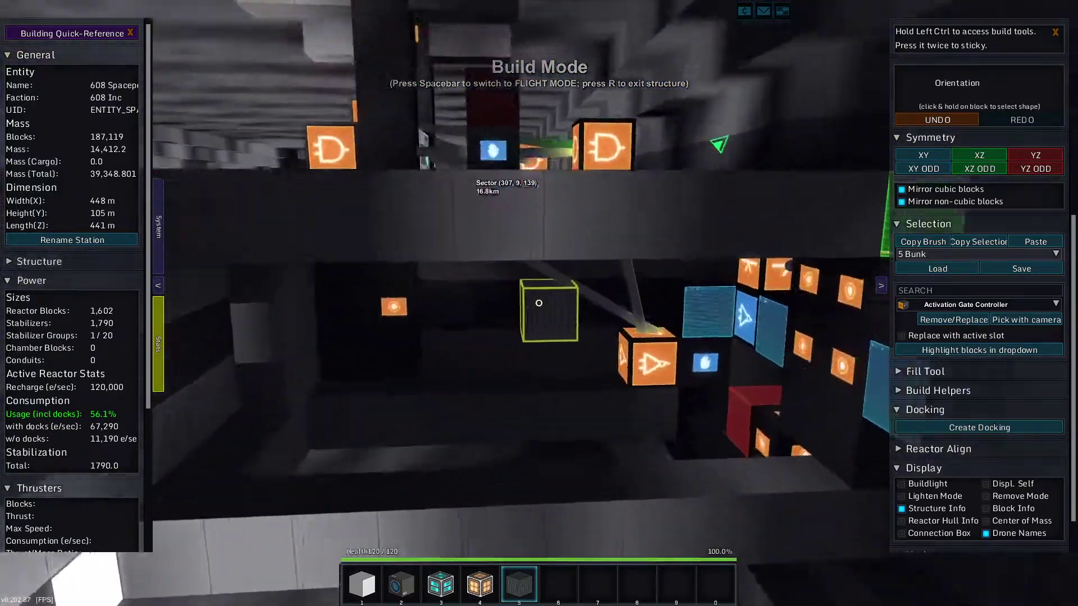
key("w")
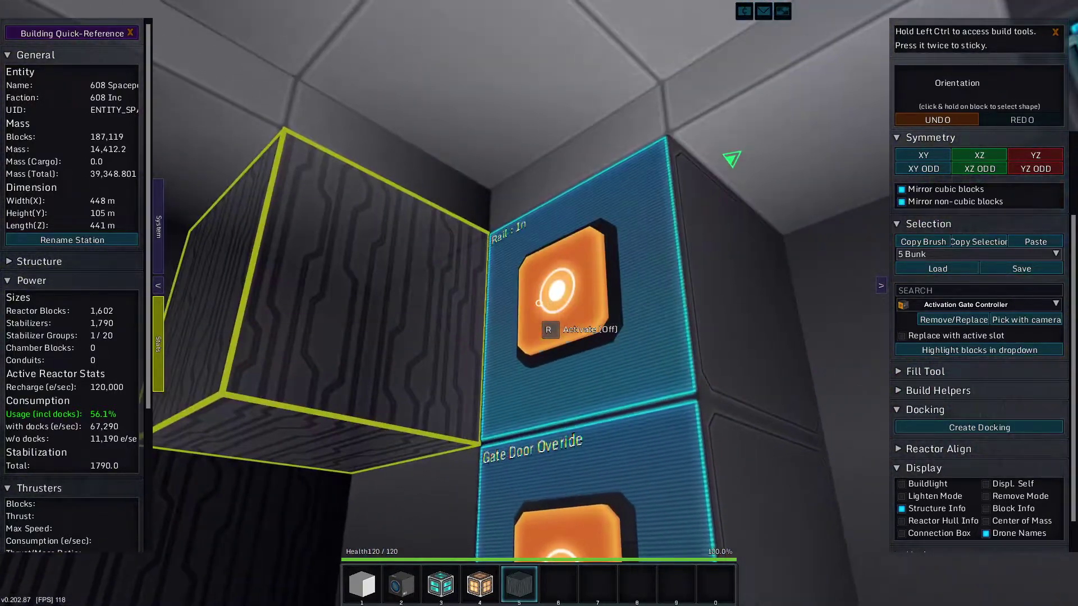
key("w")
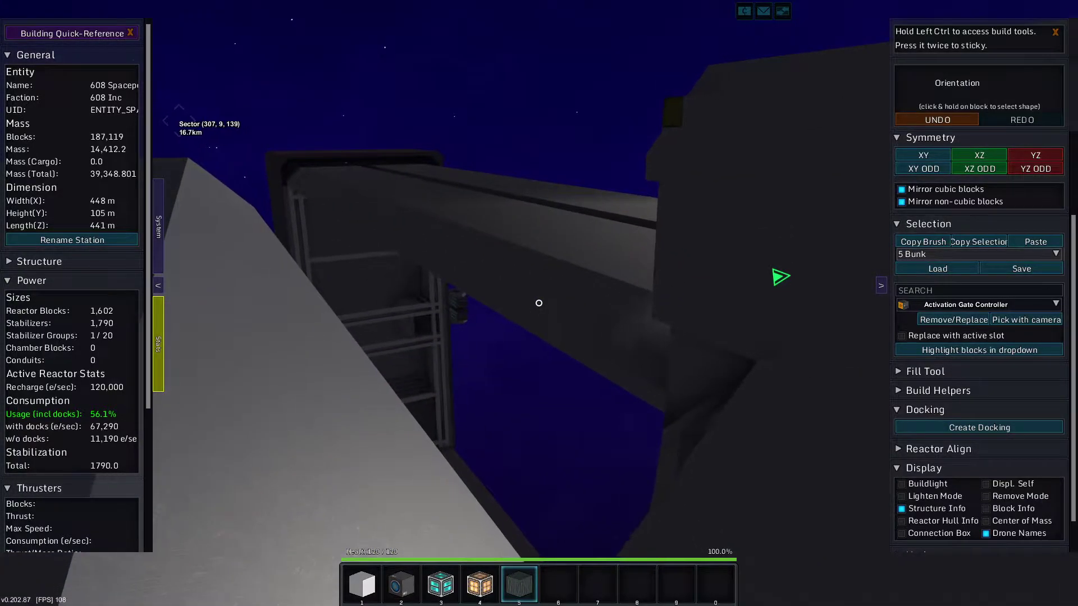
key("s")
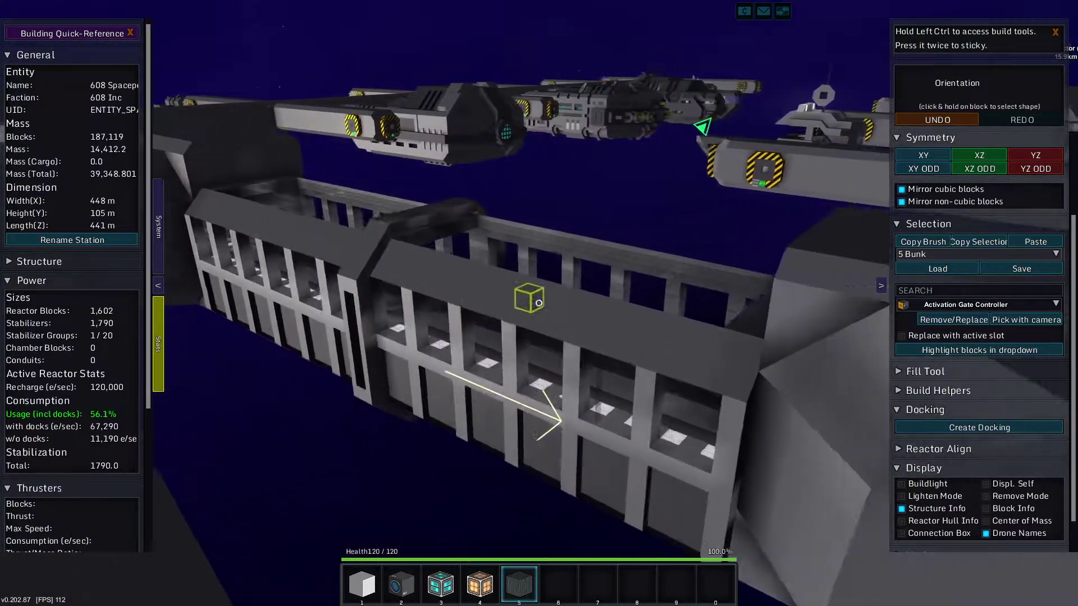
key("w")
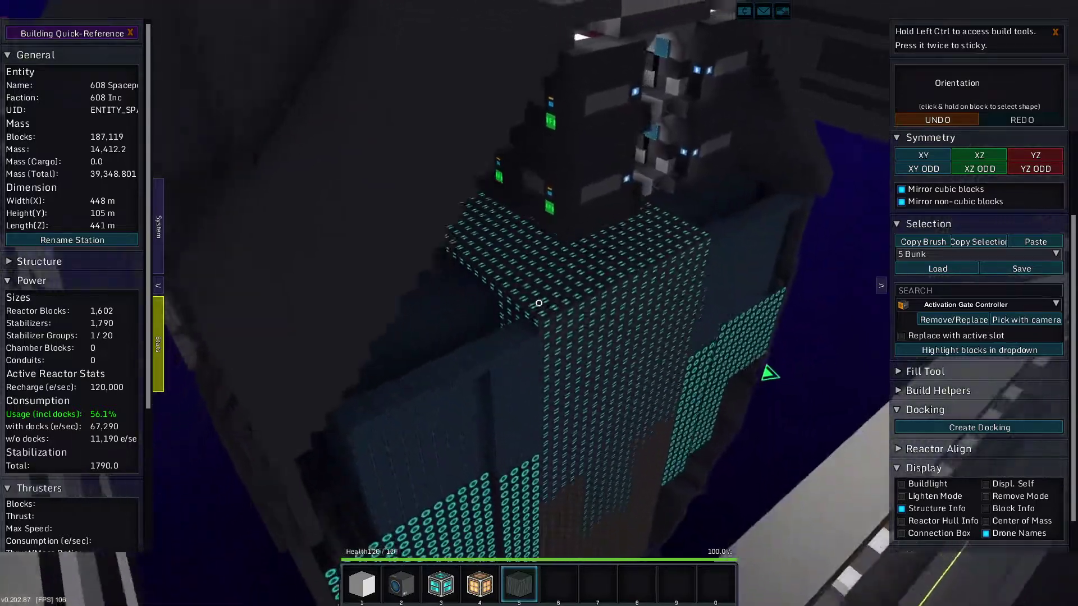
key("d")
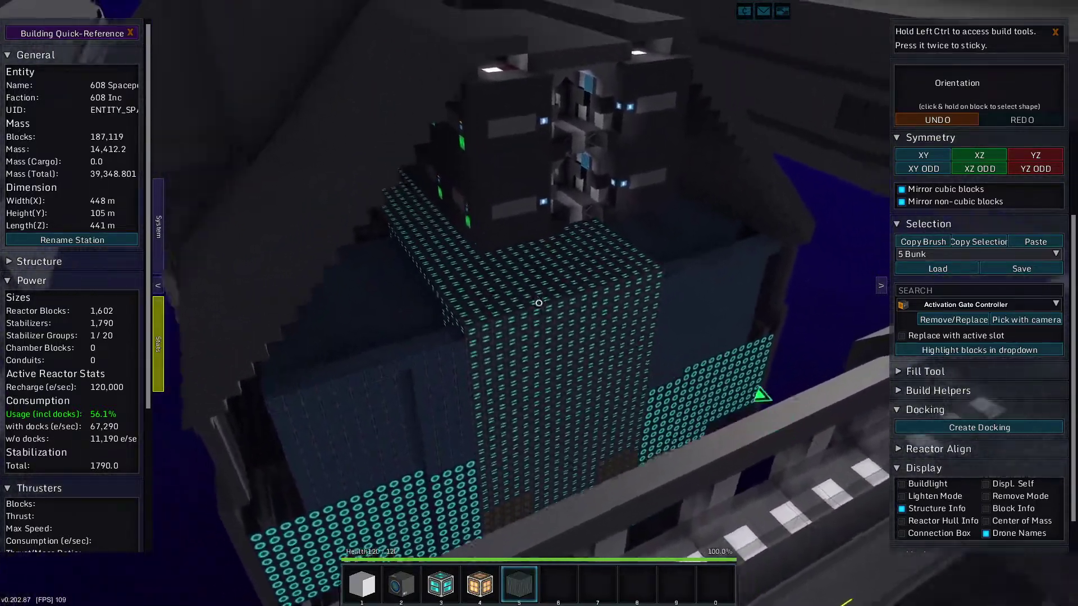
key("w")
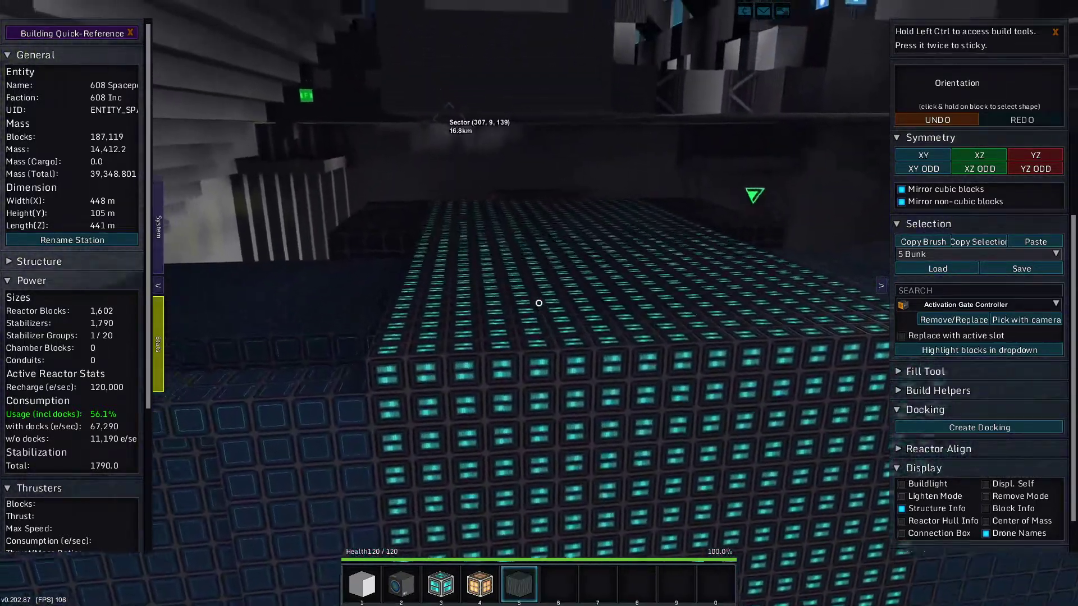
key("w")
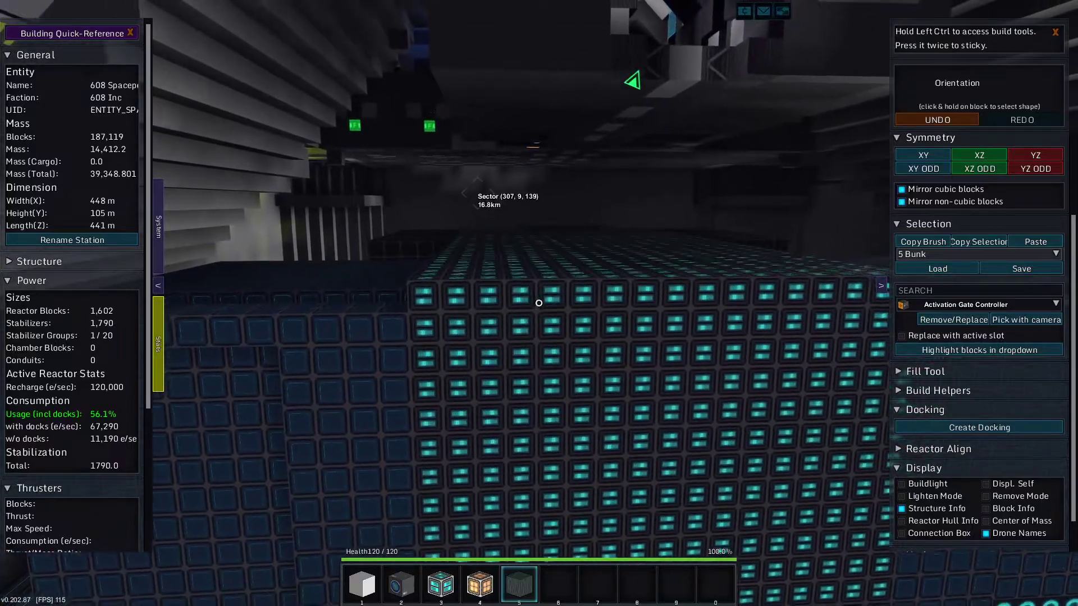
key("s")
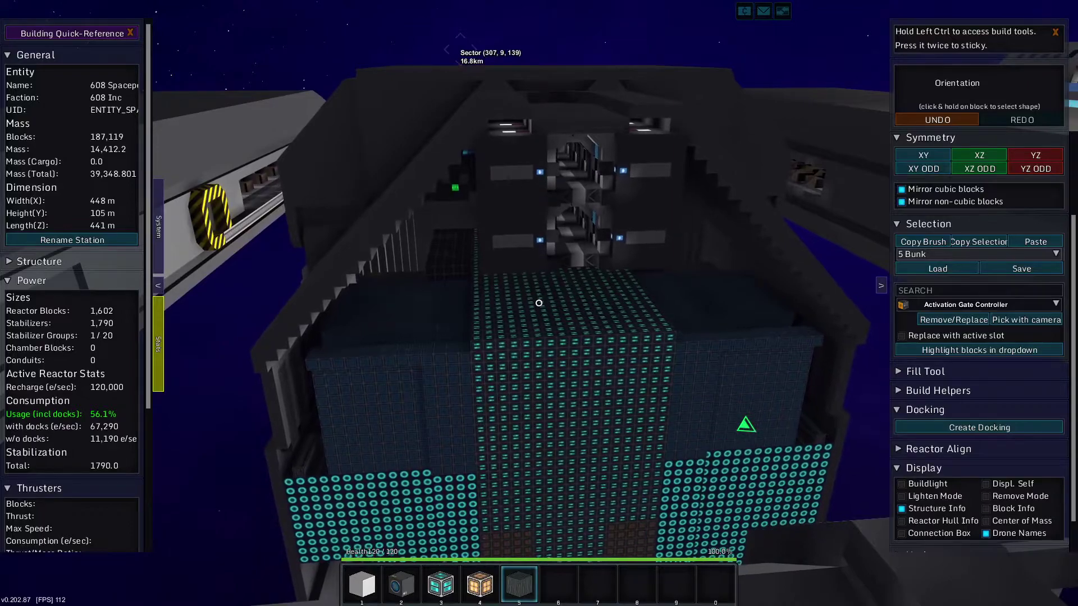
key("d")
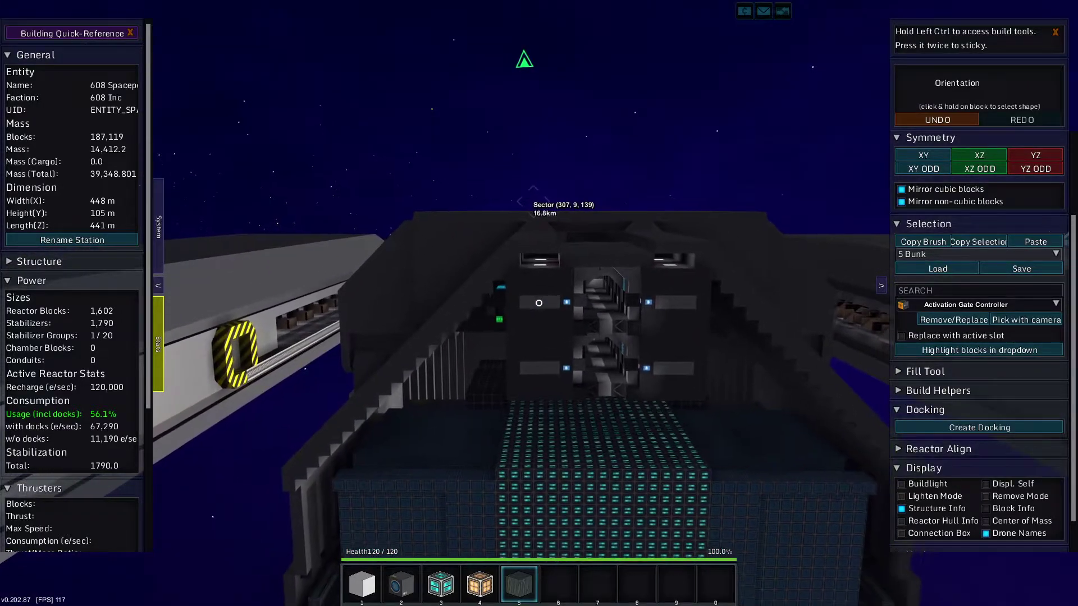
key("c")
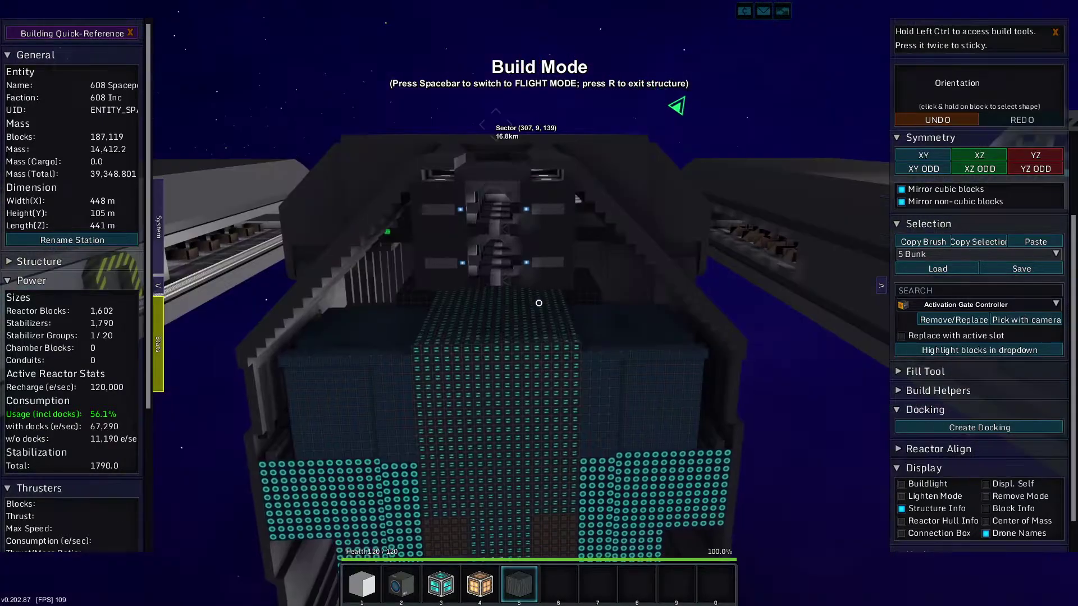
key("w")
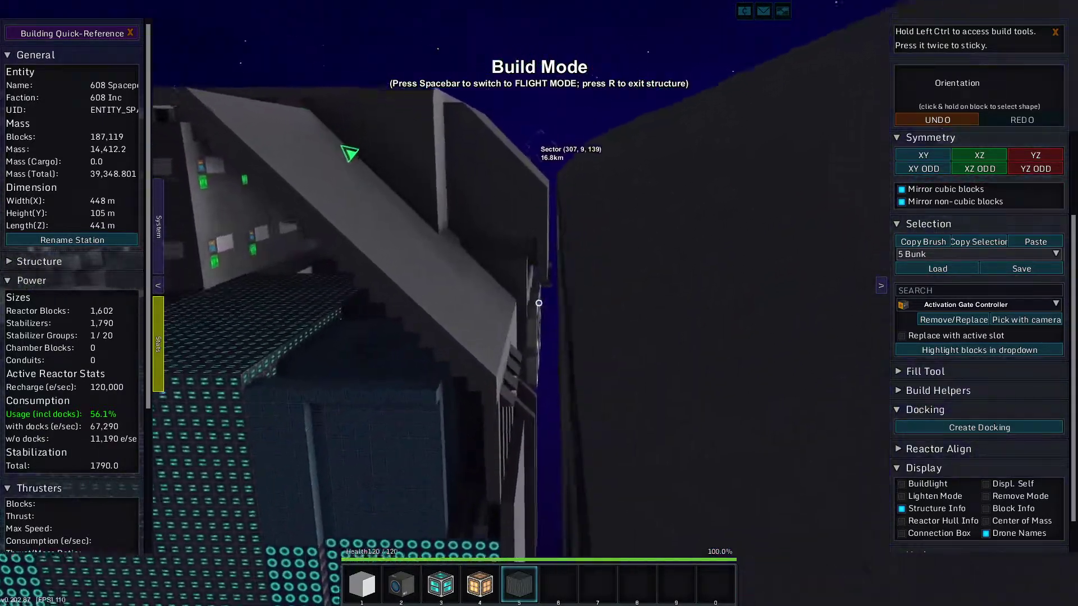
key("w")
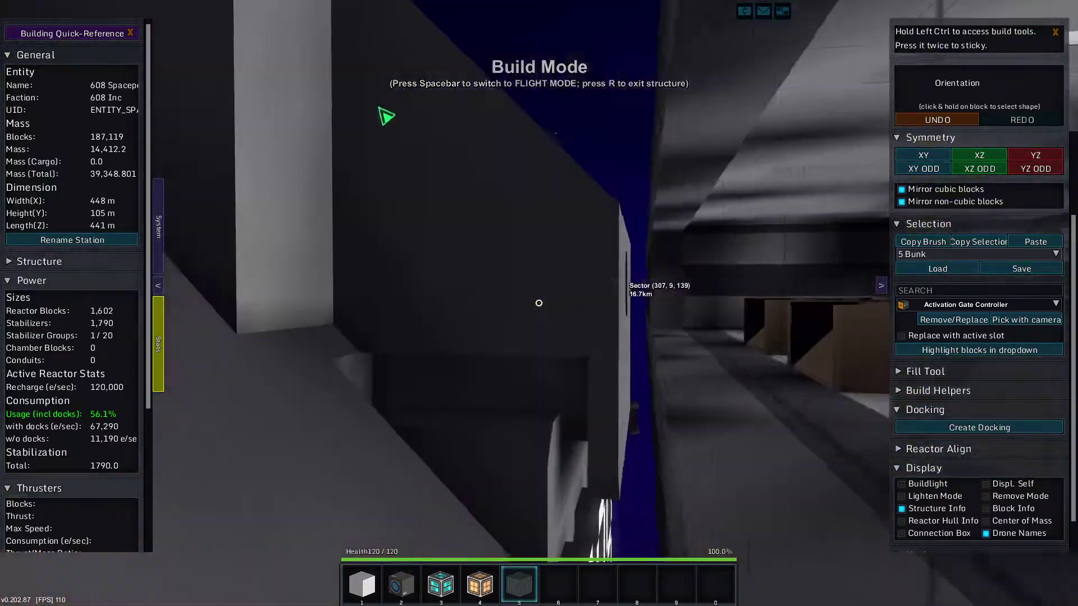
key("w")
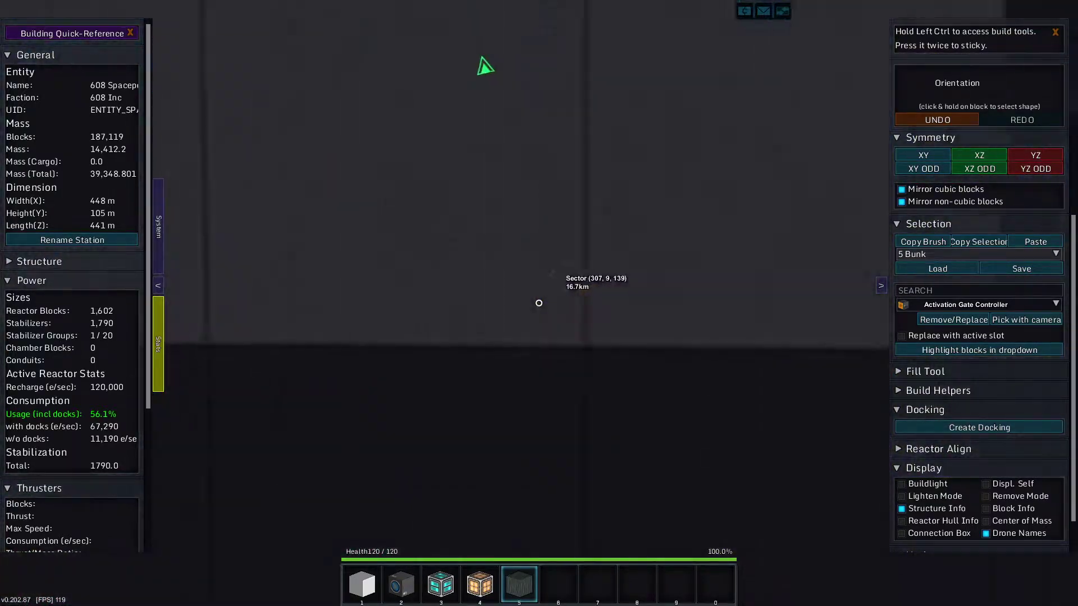
key("w")
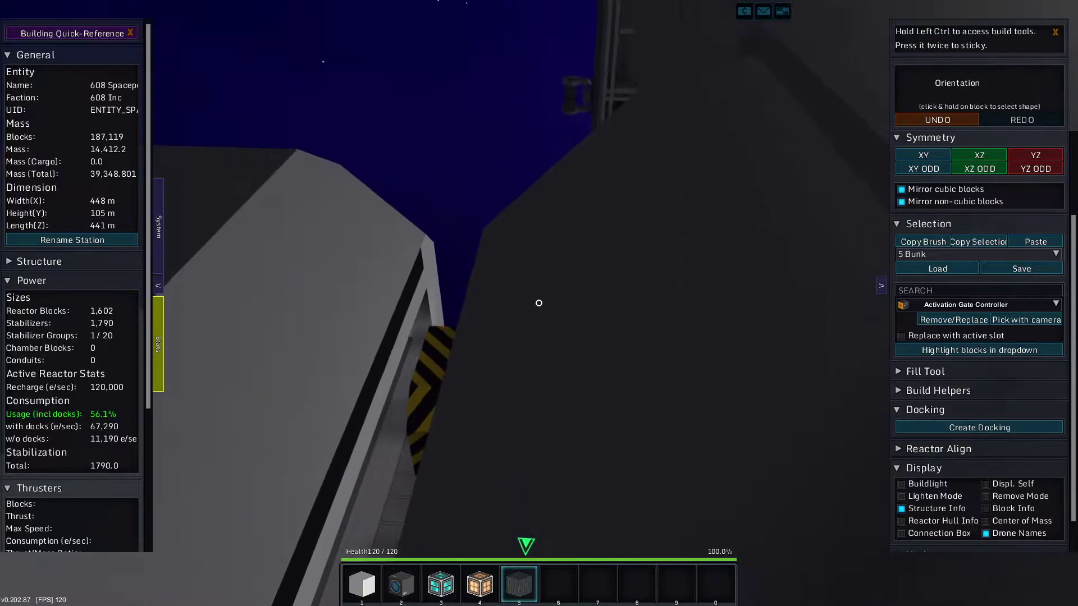
key("w")
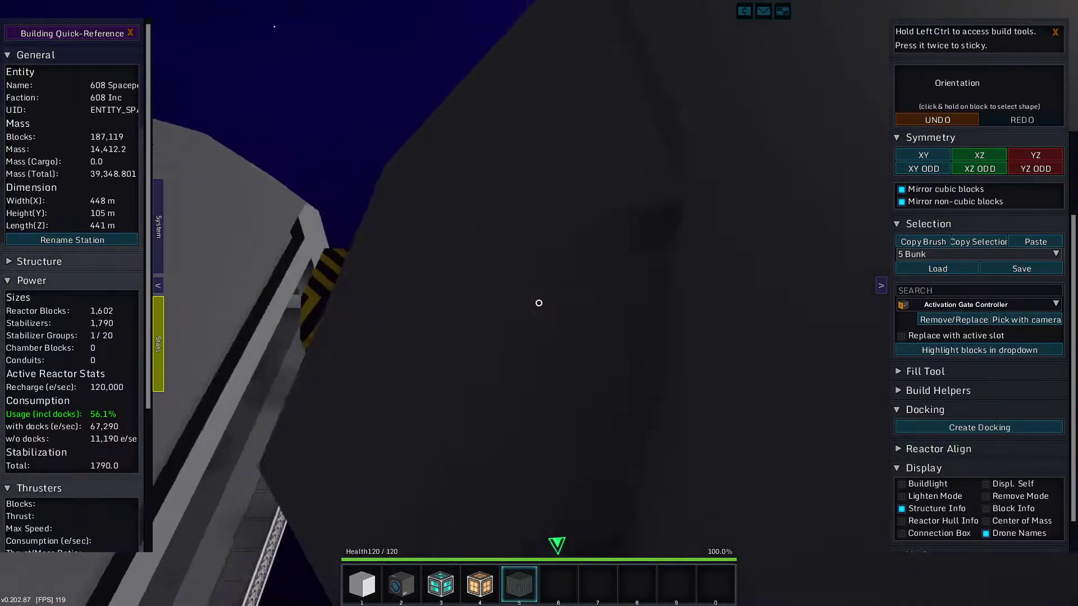
key("s")
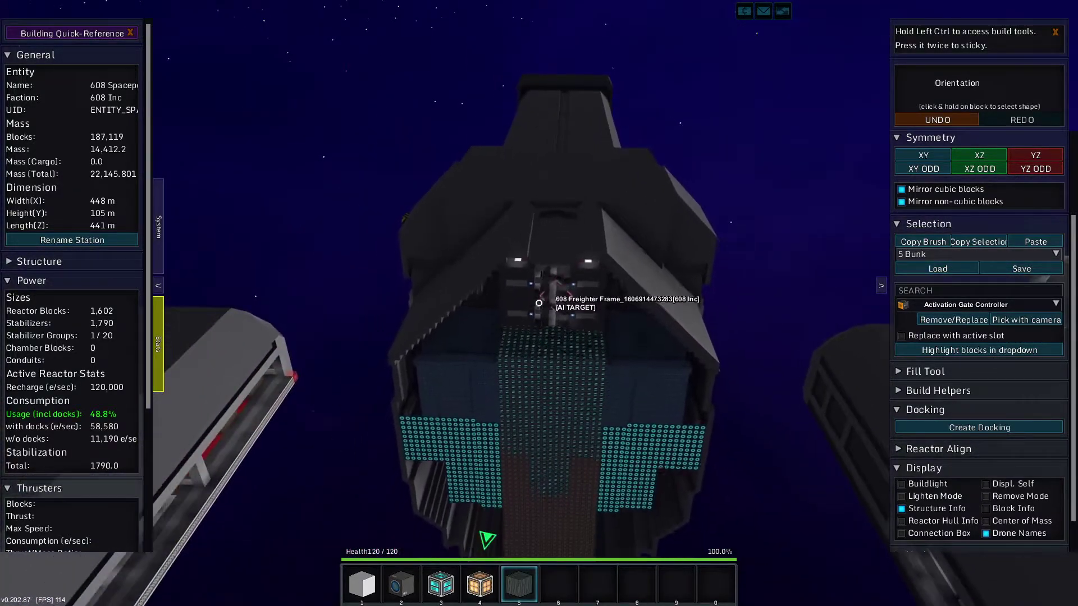
key("a")
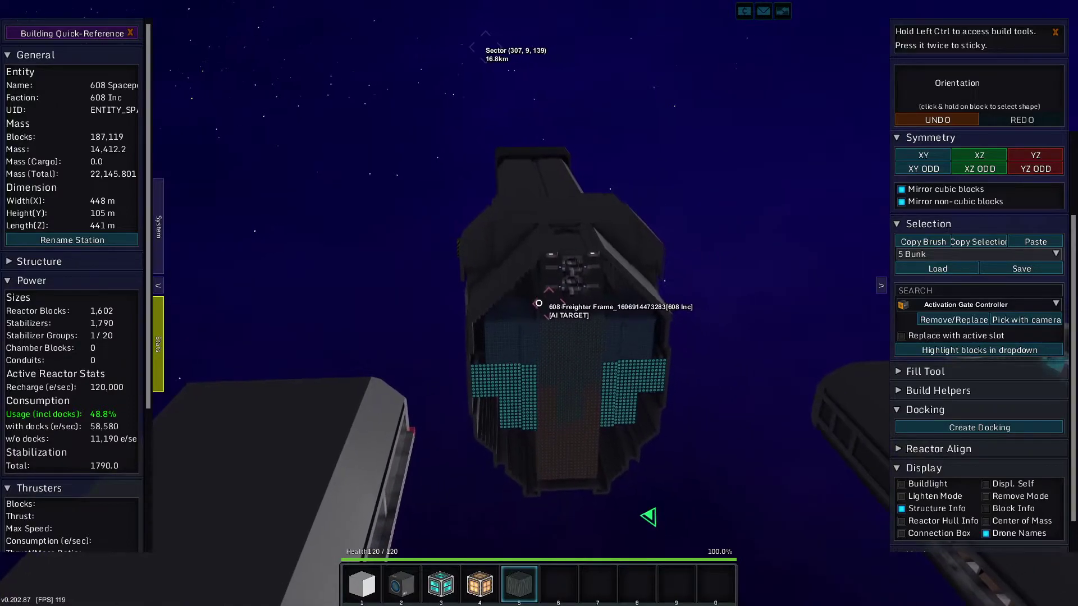
key("a")
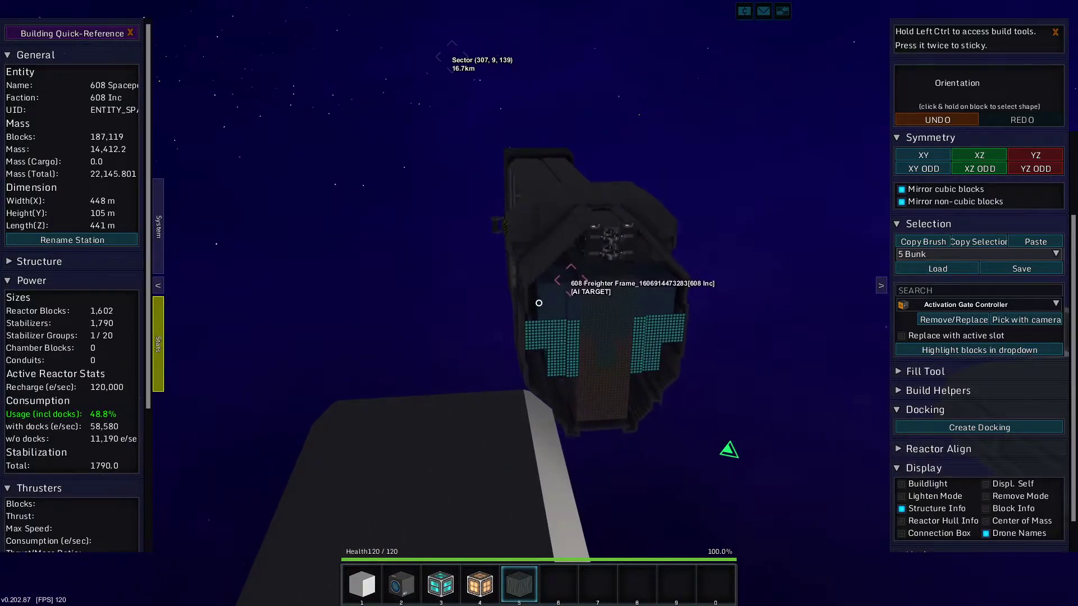
key("w")
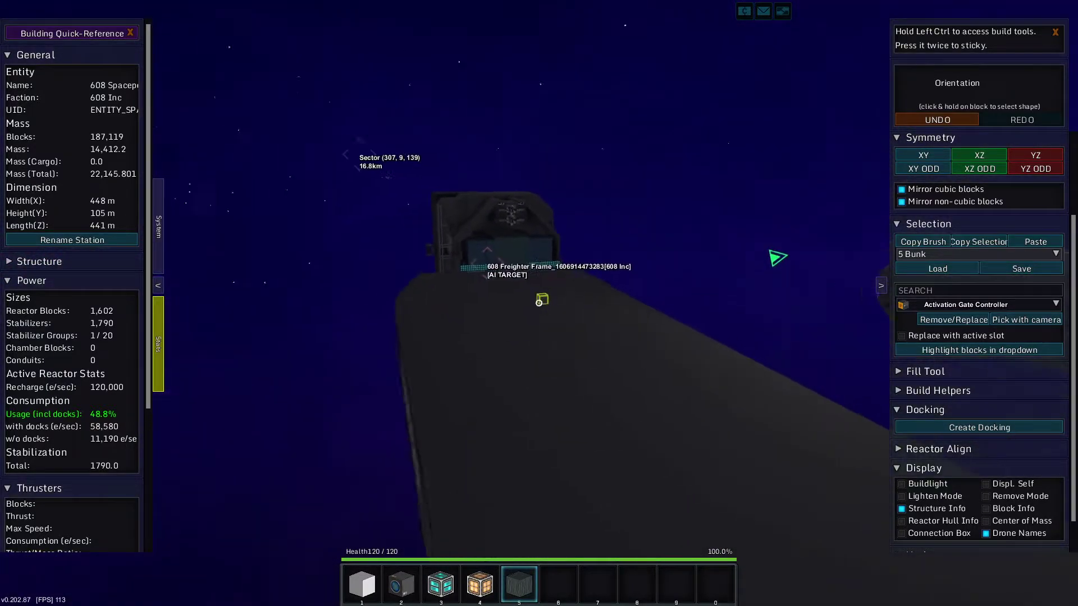
key("d")
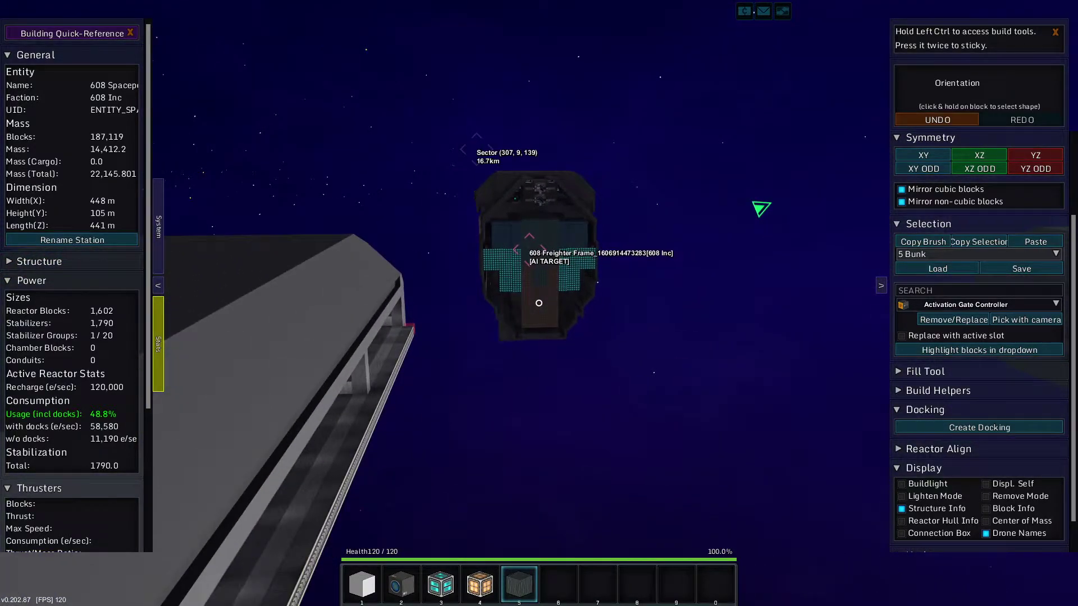
key("w")
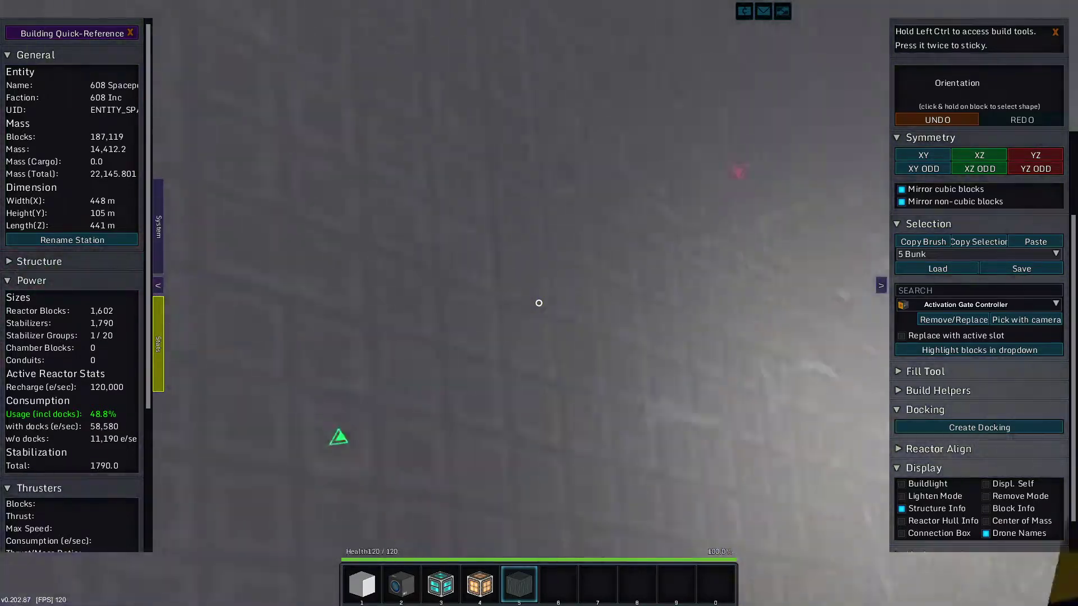
key("w")
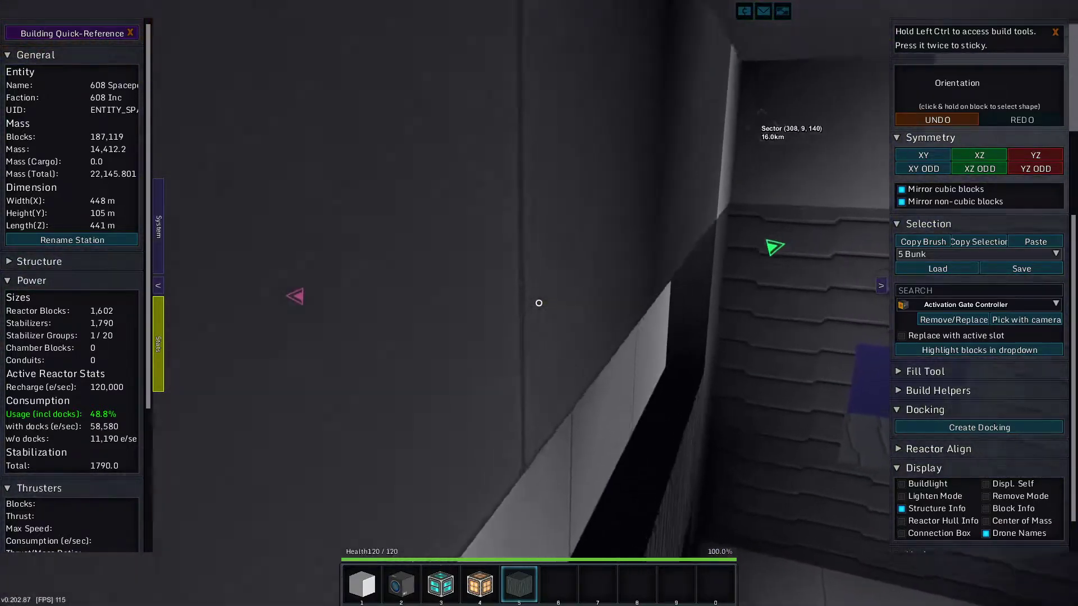
key("s")
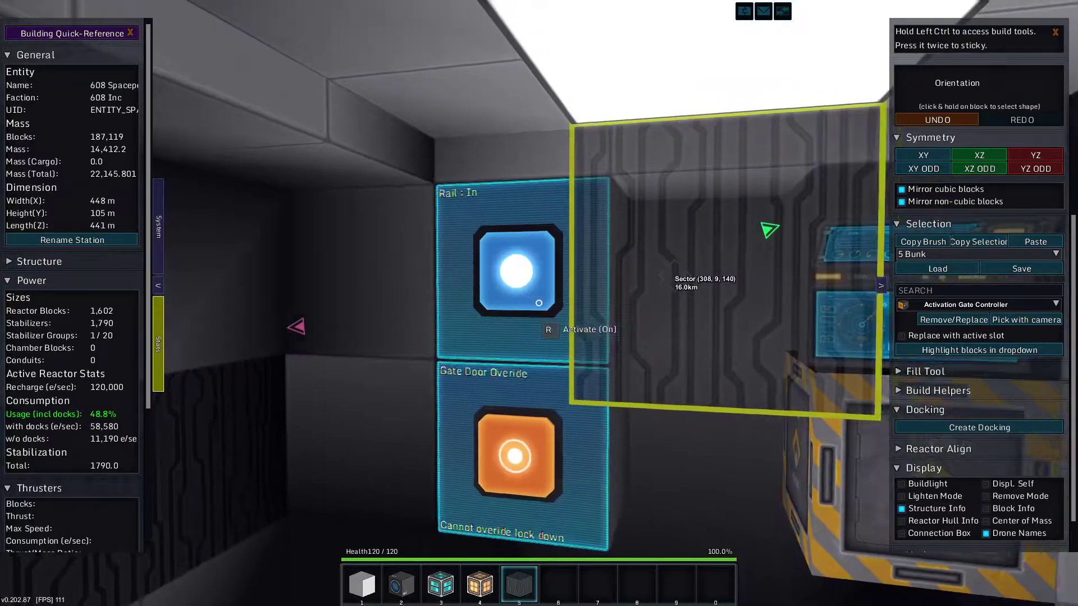
Leave build mode and walk on foot through the station hangar toward the hallway
key("s")
key("r")
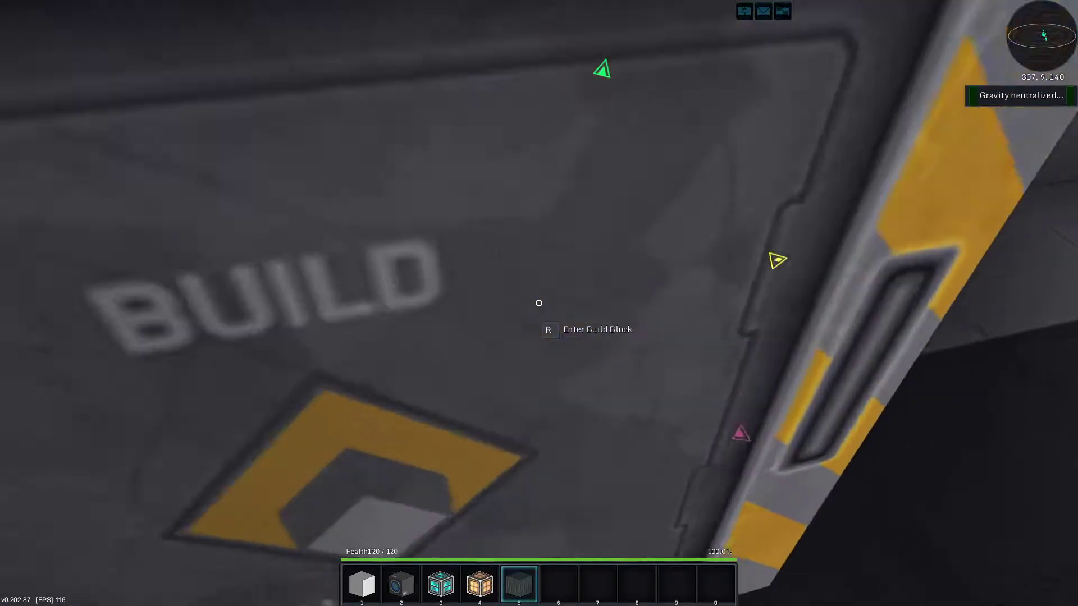
key("w")
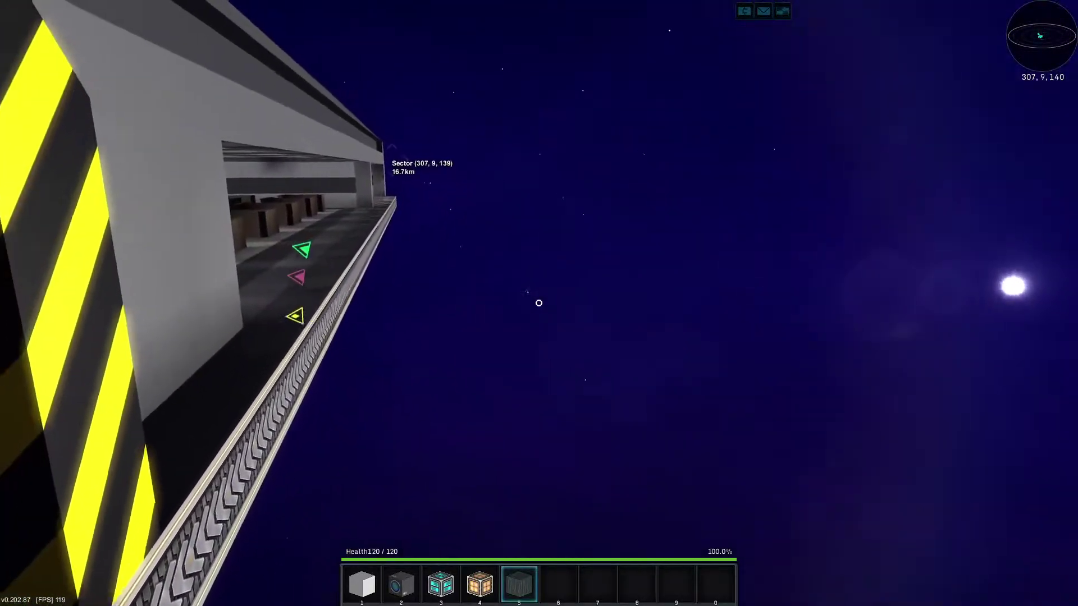
Place a new ship core in the hangar with its default name, board it and fly it out
right_click(538, 304)
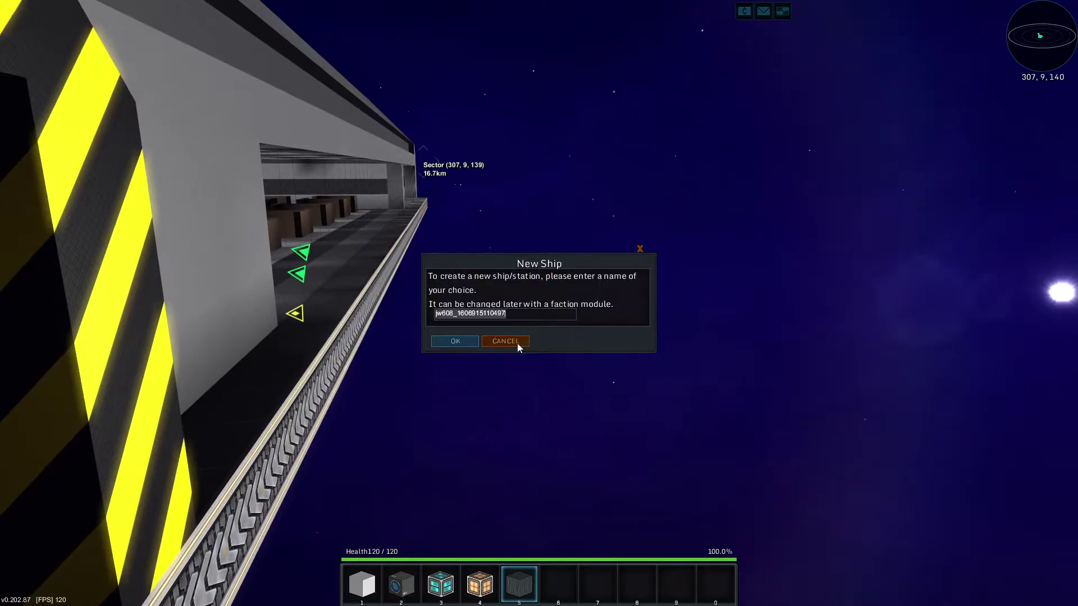
key("Return")
key("r")
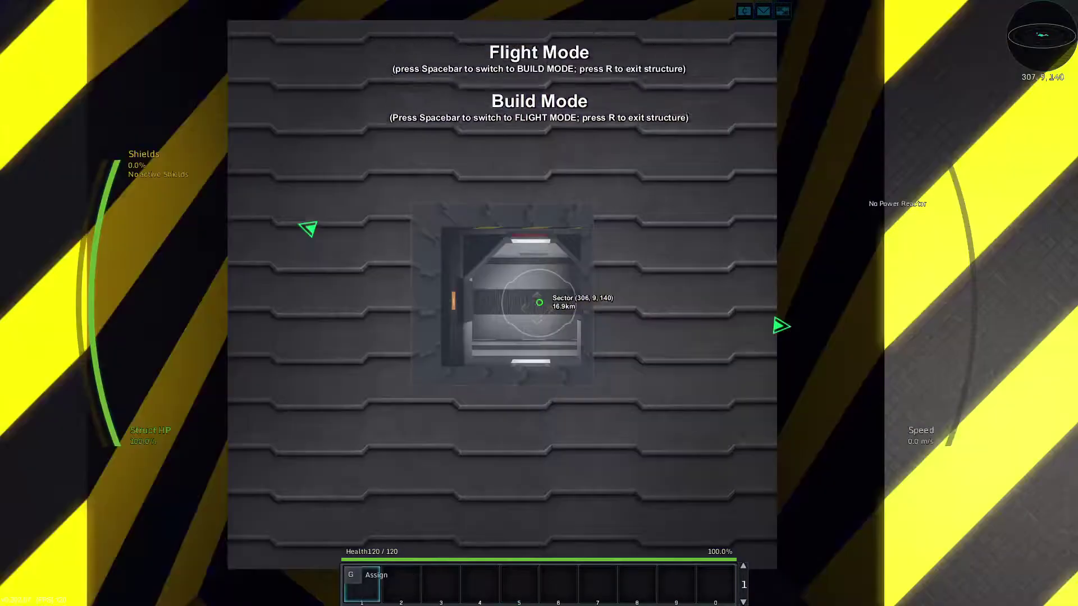
key("w")
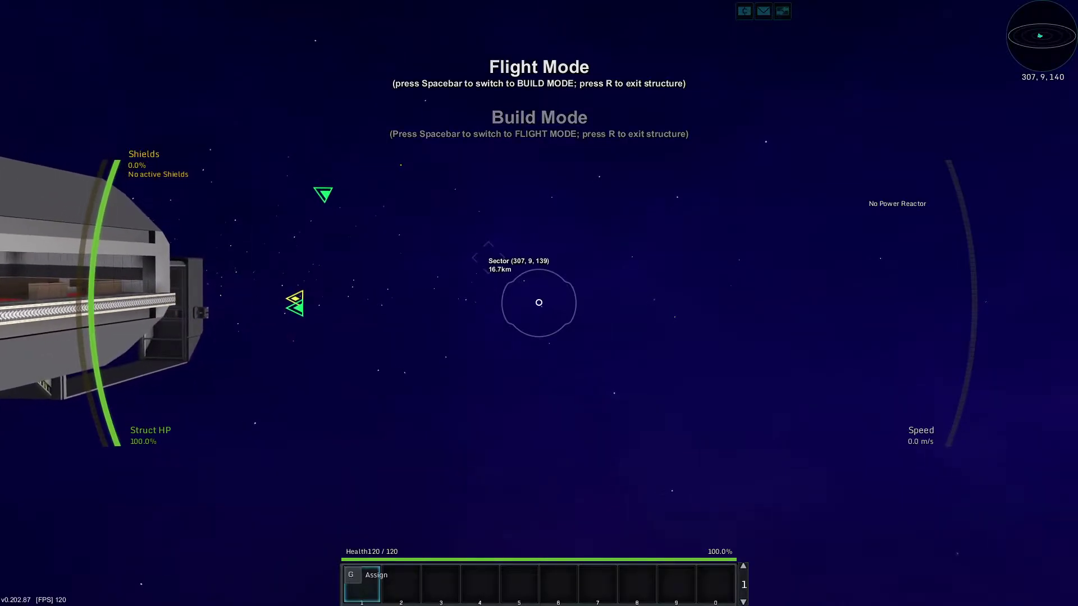
In Build Mode, stack a grey basic armor column below the core, replacing one misplaced block
key("space")
key("space")
key("space")
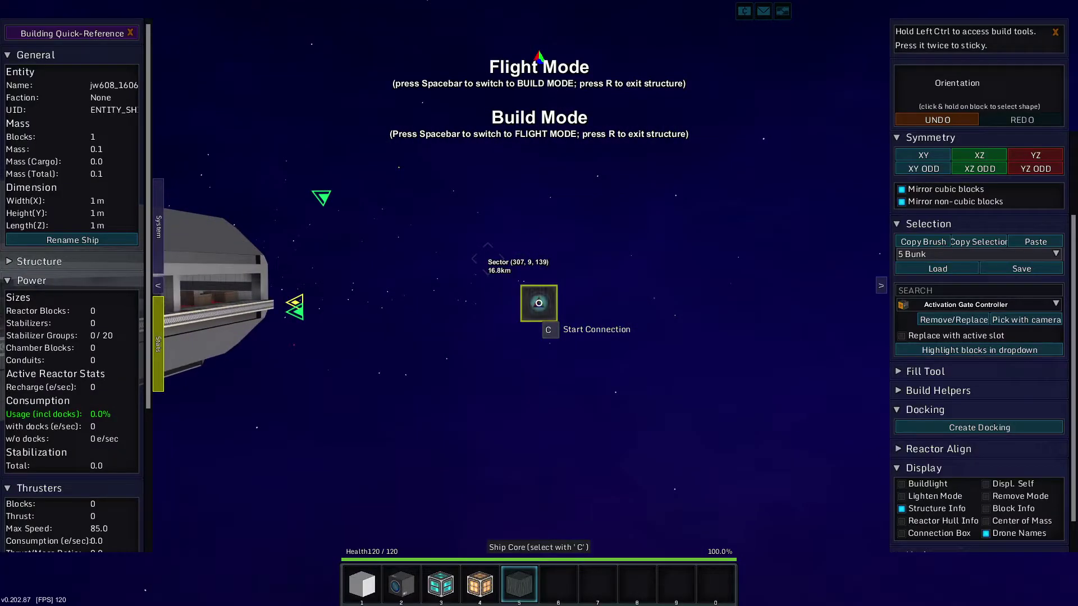
key("1")
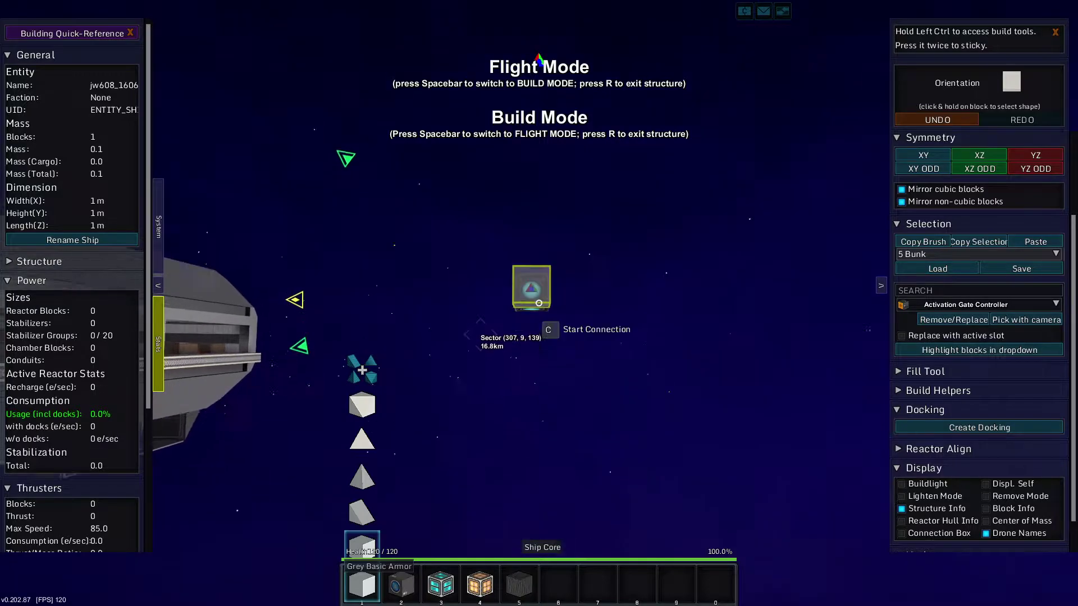
left_click(539, 304)
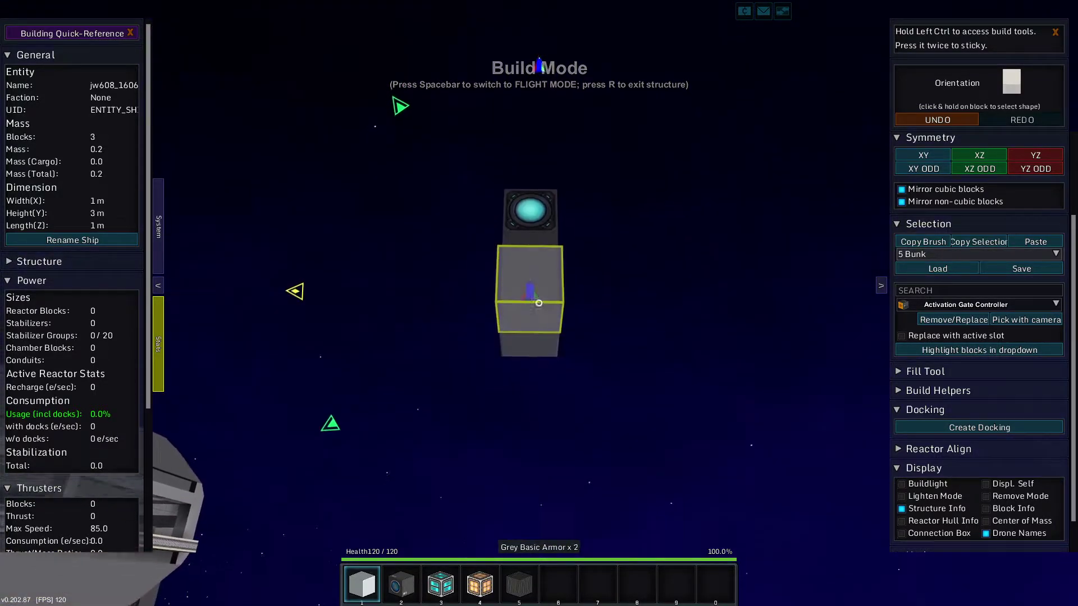
left_click(539, 303)
left_click(539, 303)
left_click(539, 304)
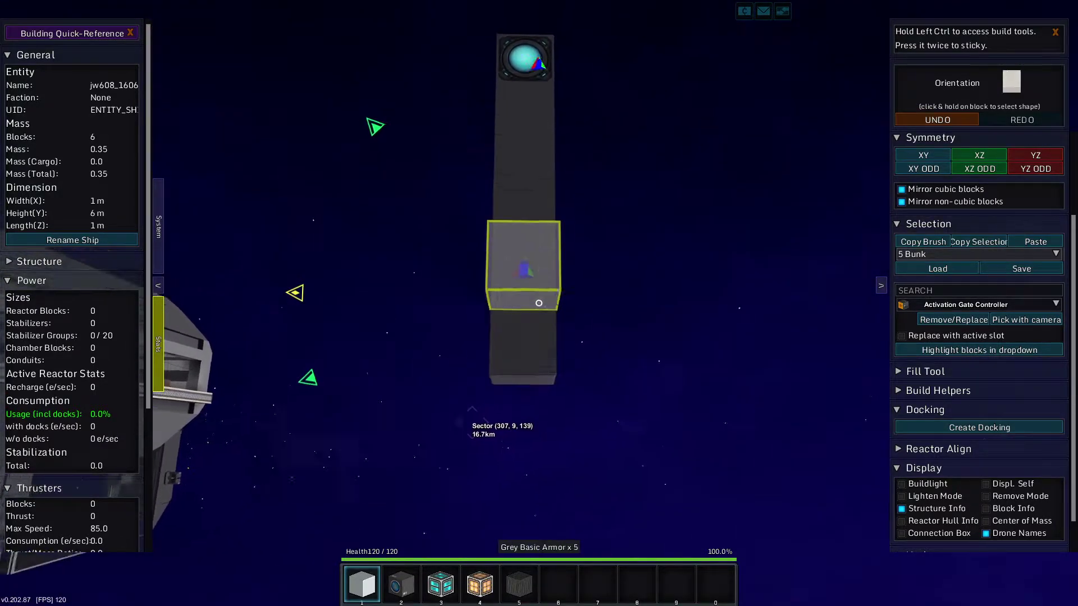
key("space")
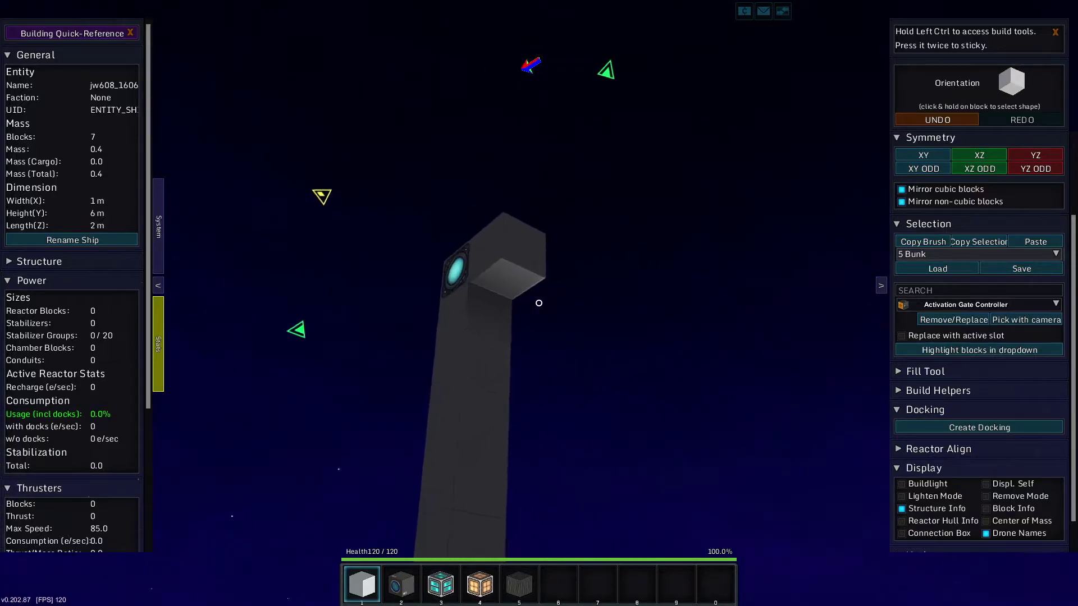
right_click(539, 304)
left_click(539, 304)
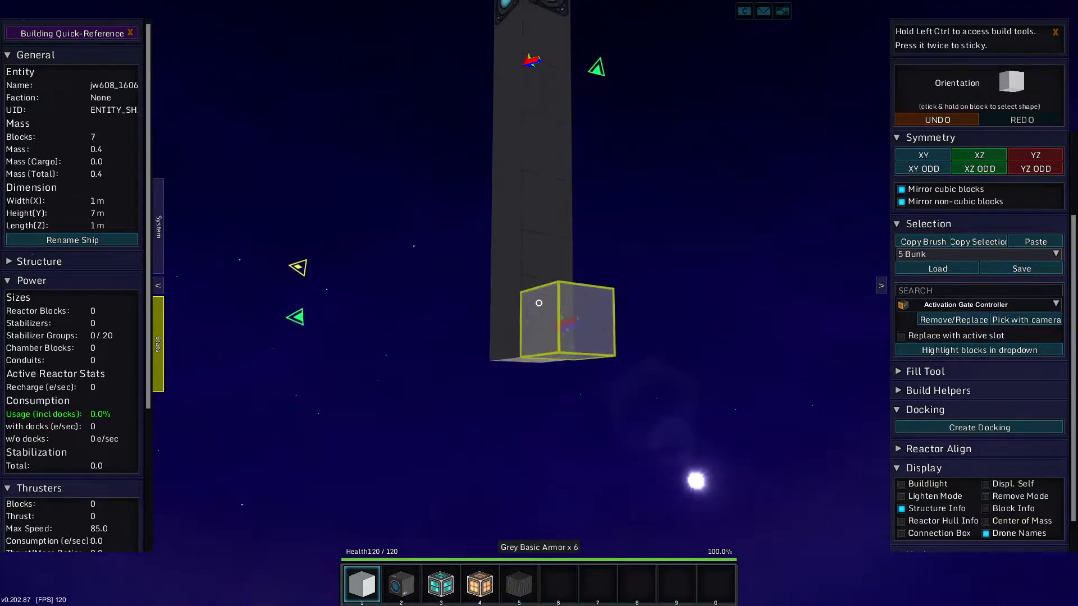
Add a three-block armor side arm and one more block, then turn on YZ symmetry
key("space")
key("space")
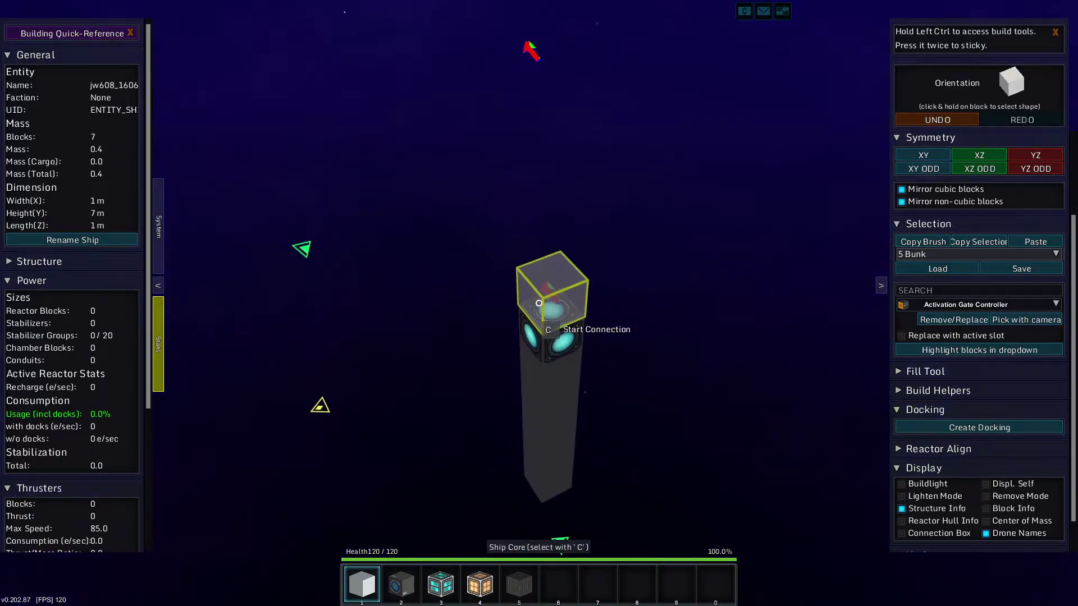
left_click(539, 303)
left_click(539, 304)
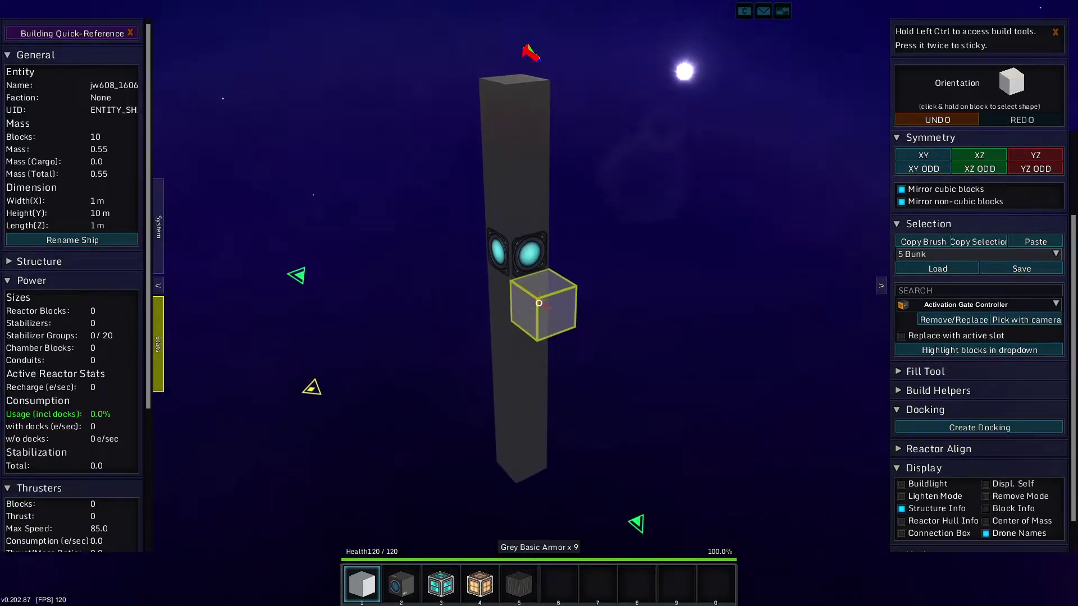
left_click(539, 303)
key("c")
left_click(539, 303)
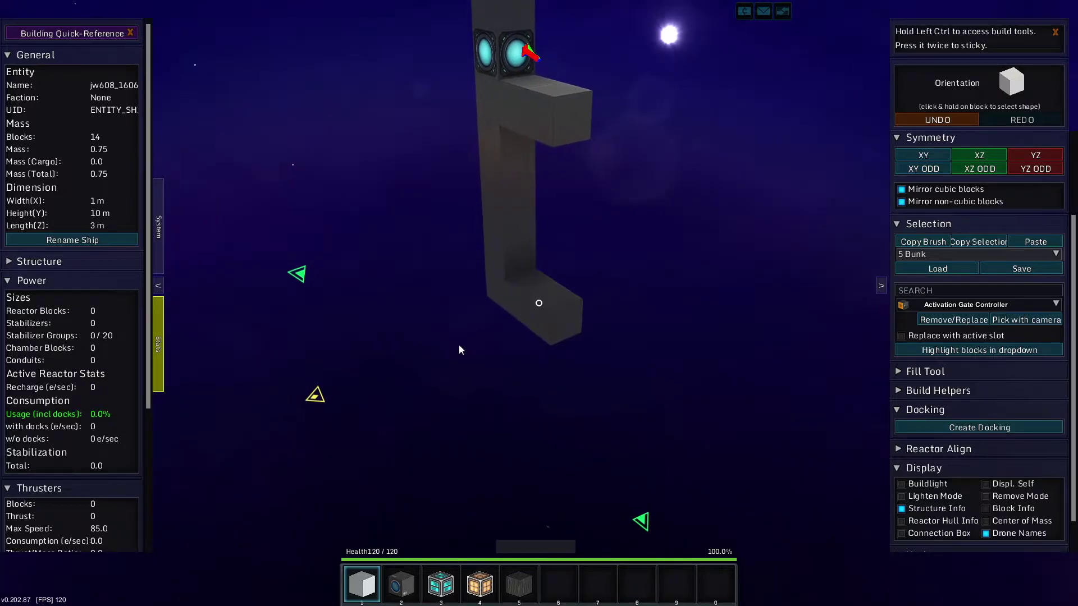
left_click(1030, 160)
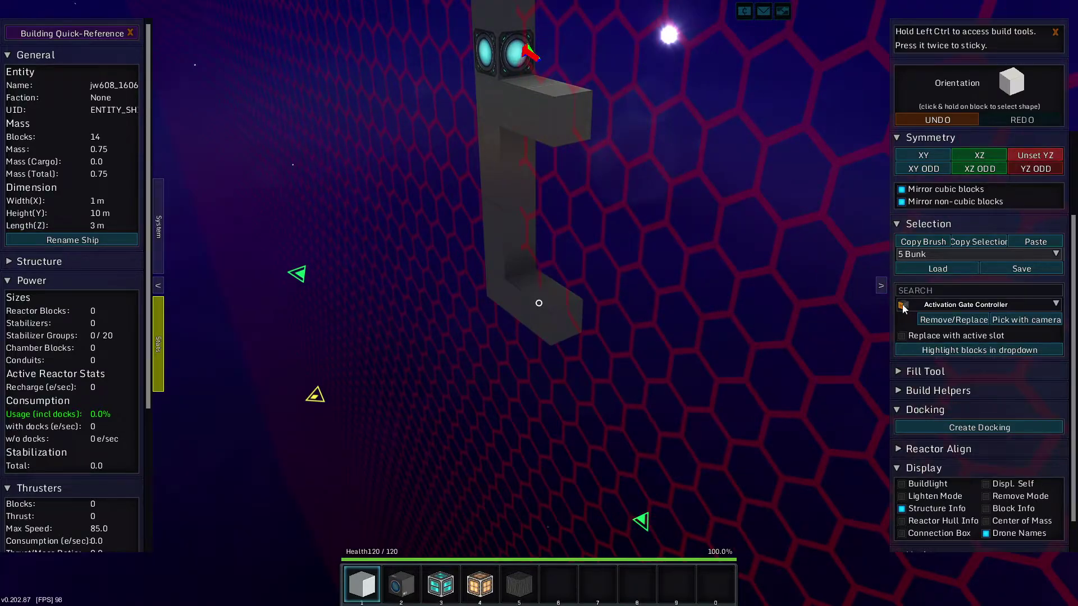
Set Brush Size X to 25 and place a 51 m grey armor crossbeam
scroll(935, 262, "up", 3)
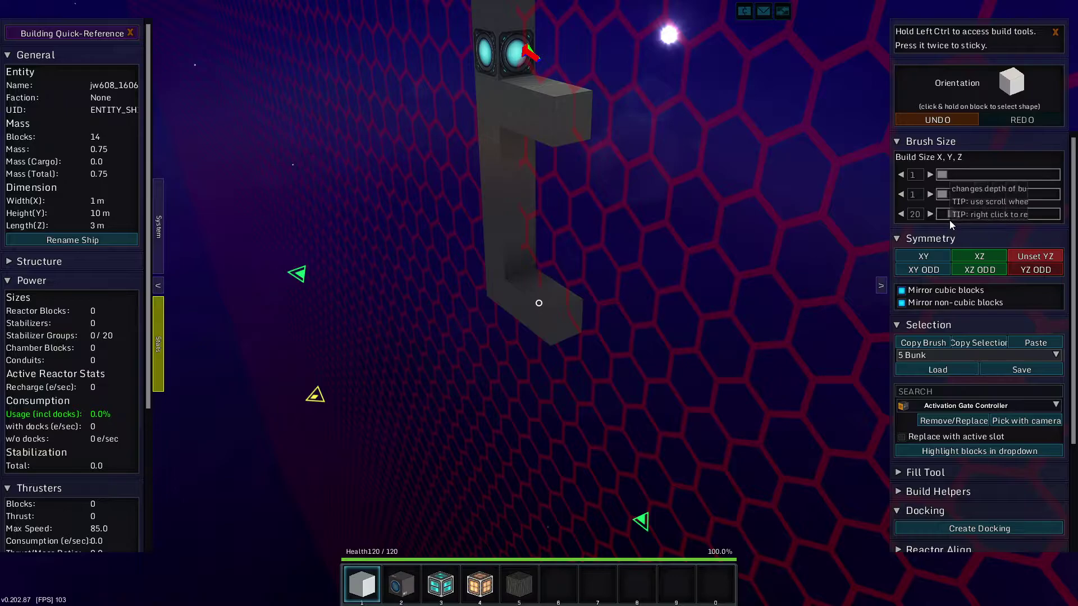
left_click(930, 214)
left_click(930, 214)
left_click(930, 214)
left_click(930, 214)
left_click(930, 213)
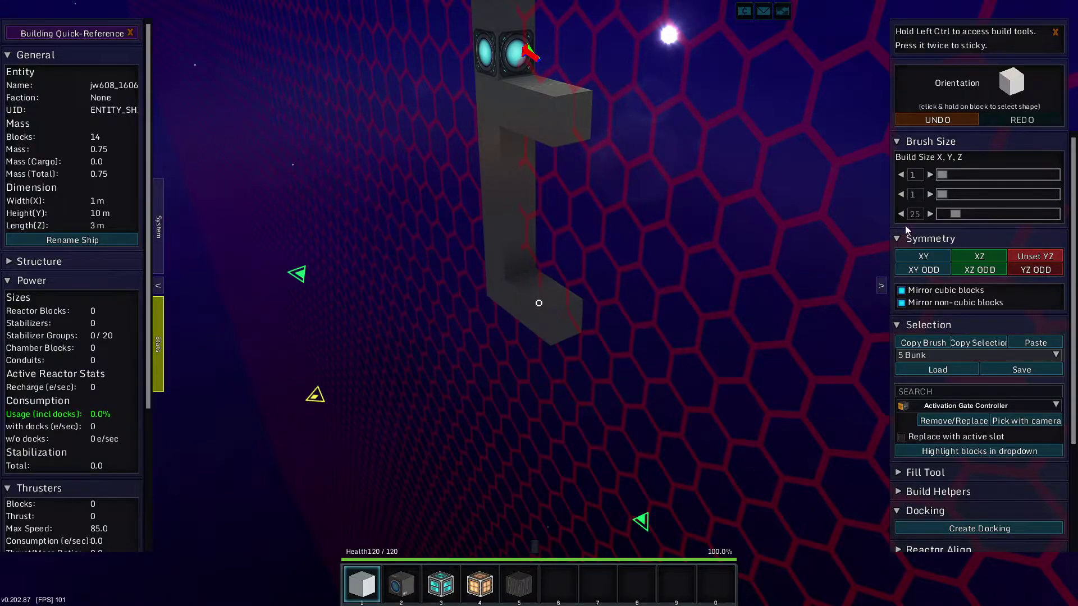
left_click_drag(945, 173, 950, 172)
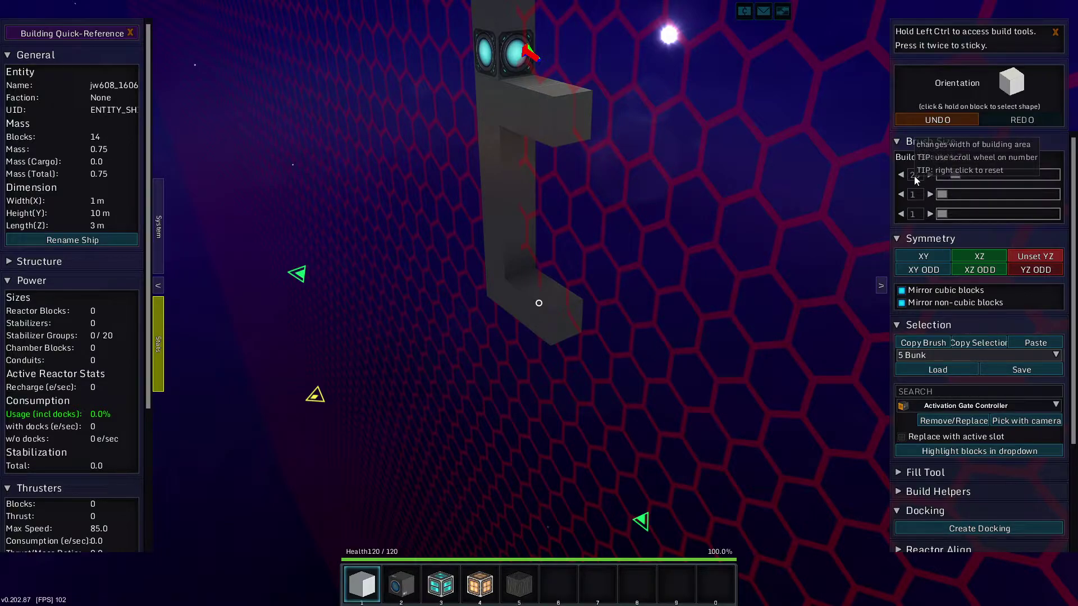
left_click(488, 291)
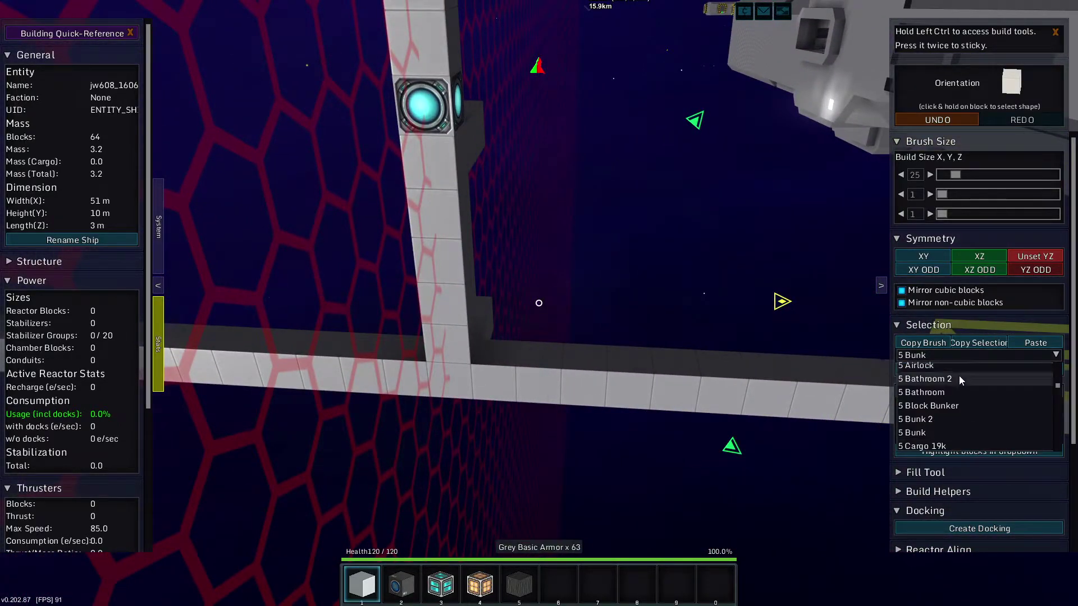
Paste four '5 0.2 Hallway T' template copies along the crossbeam, widening the ship to 55 m
scroll(959, 376, "up", 5)
scroll(960, 383, "up", 5)
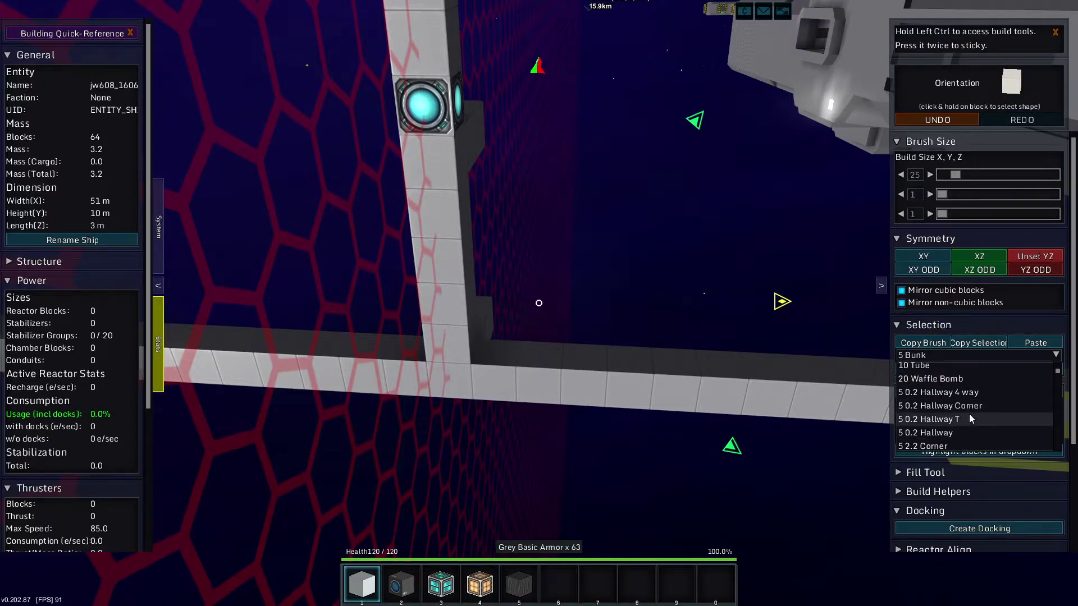
left_click(967, 418)
left_click(1026, 345)
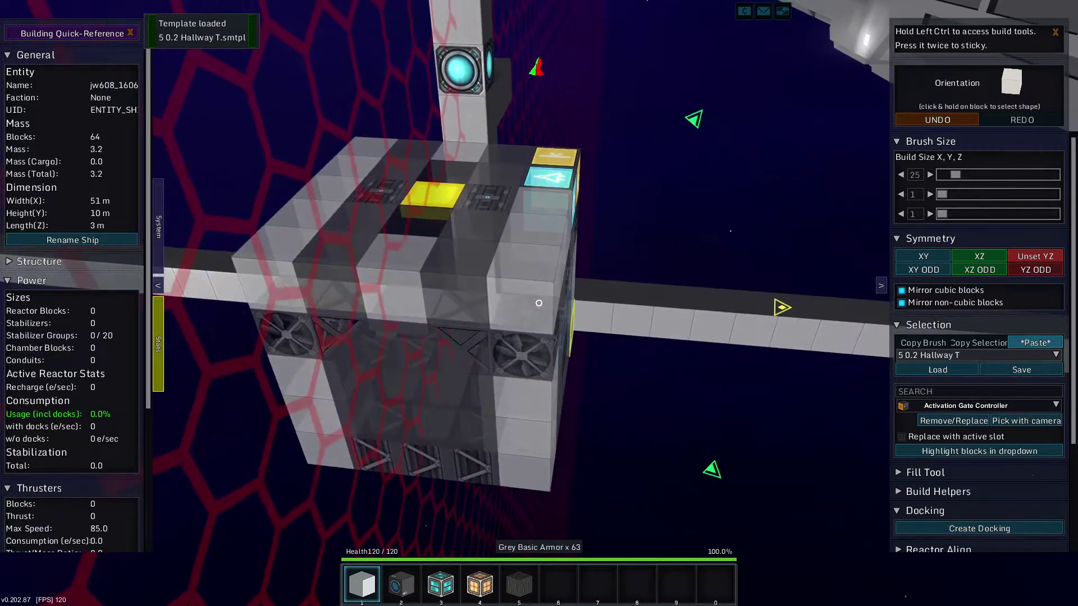
left_click(538, 303)
left_click(538, 303)
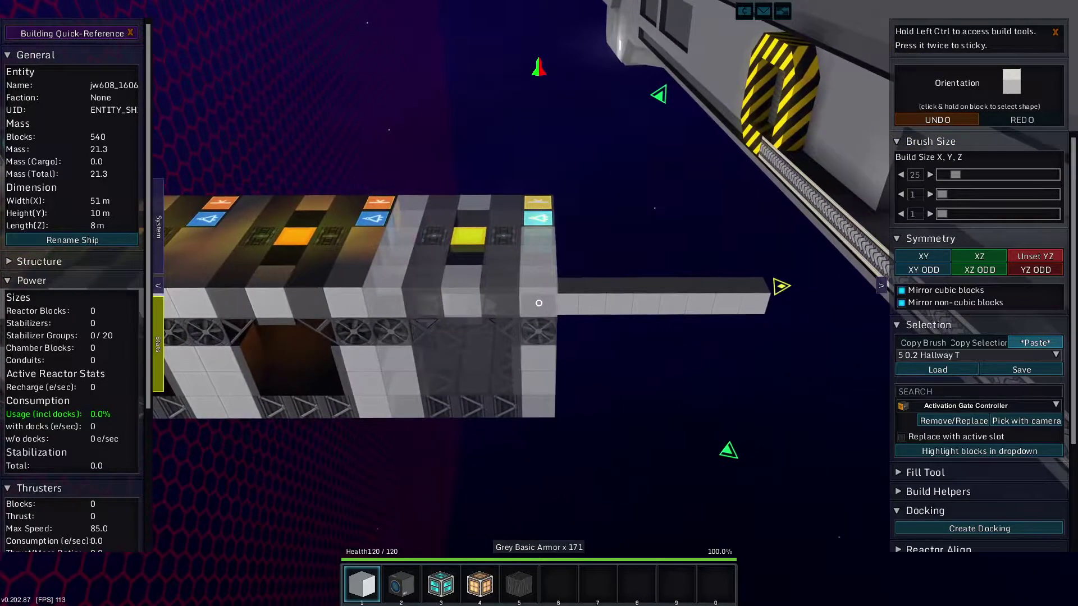
left_click(538, 303)
key("space")
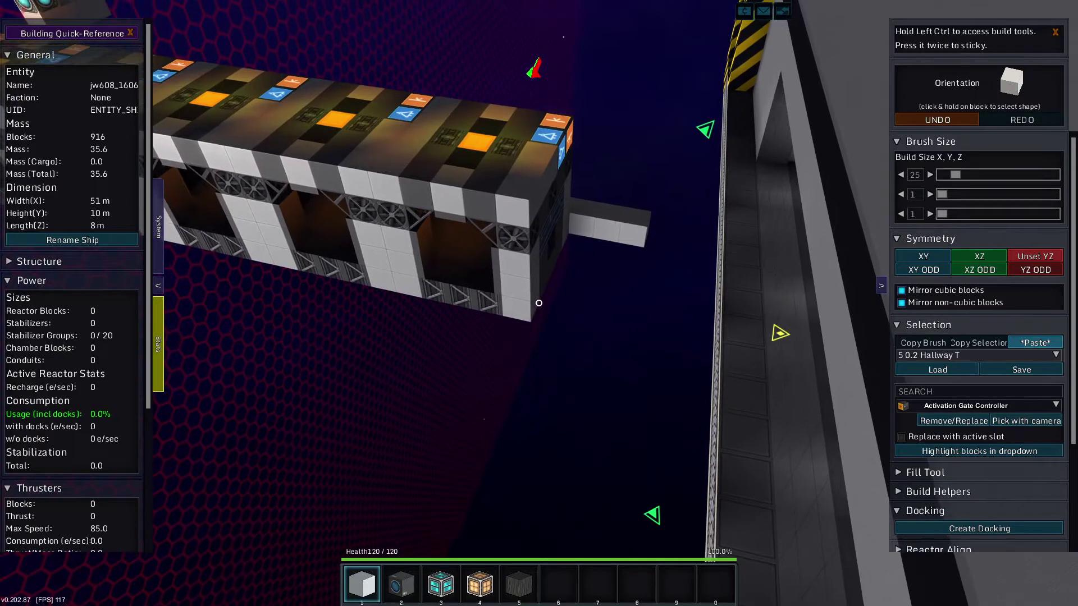
left_click(539, 303)
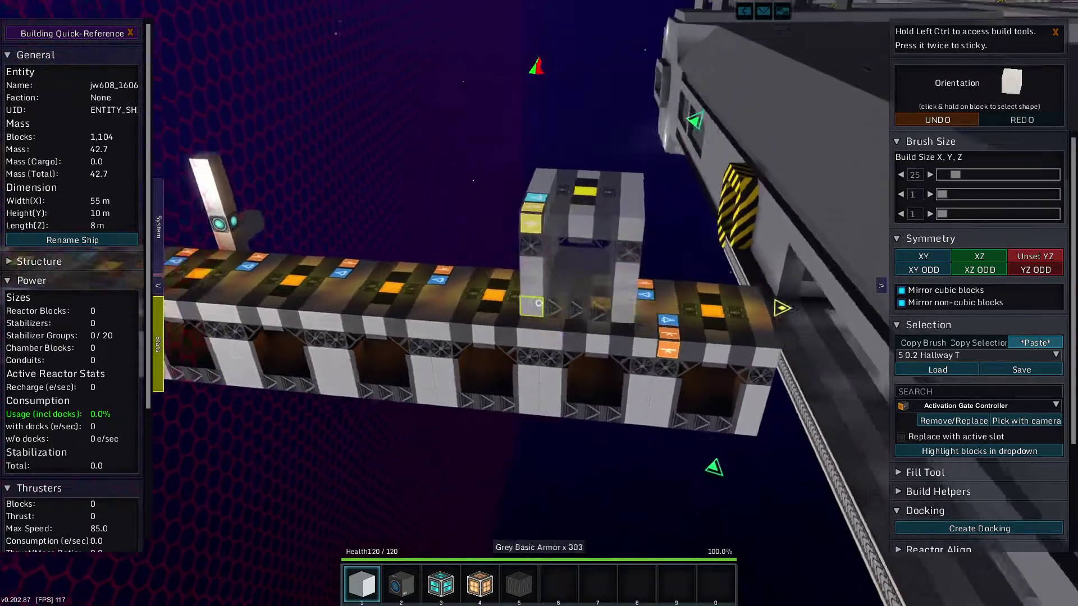
key("w")
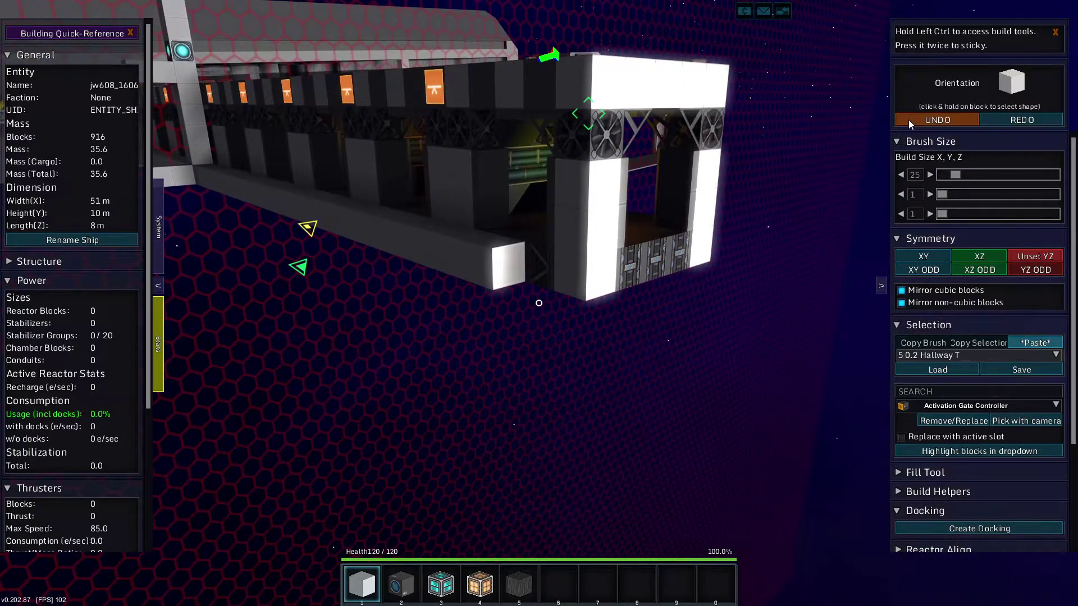
Undo the hallway pastes back to the 64-block skeleton and switch to Flight Mode
left_click(908, 119)
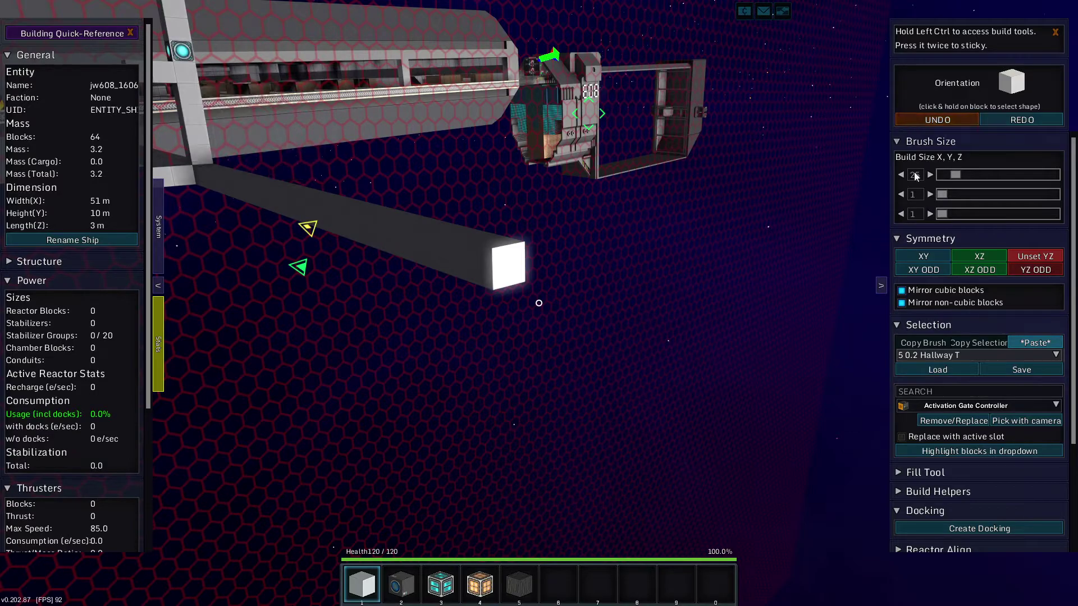
key("d")
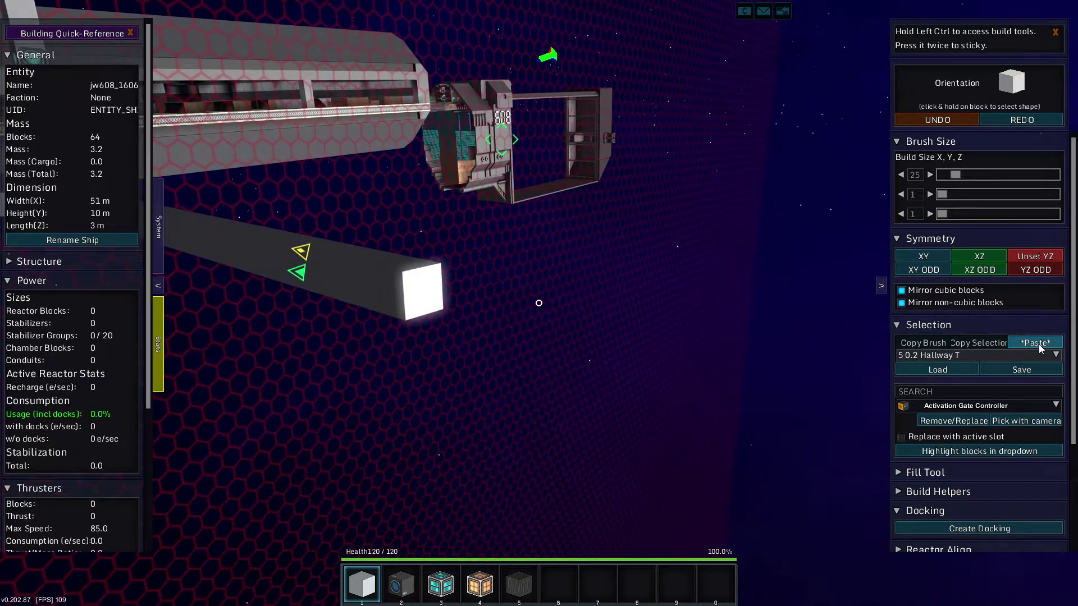
key("space")
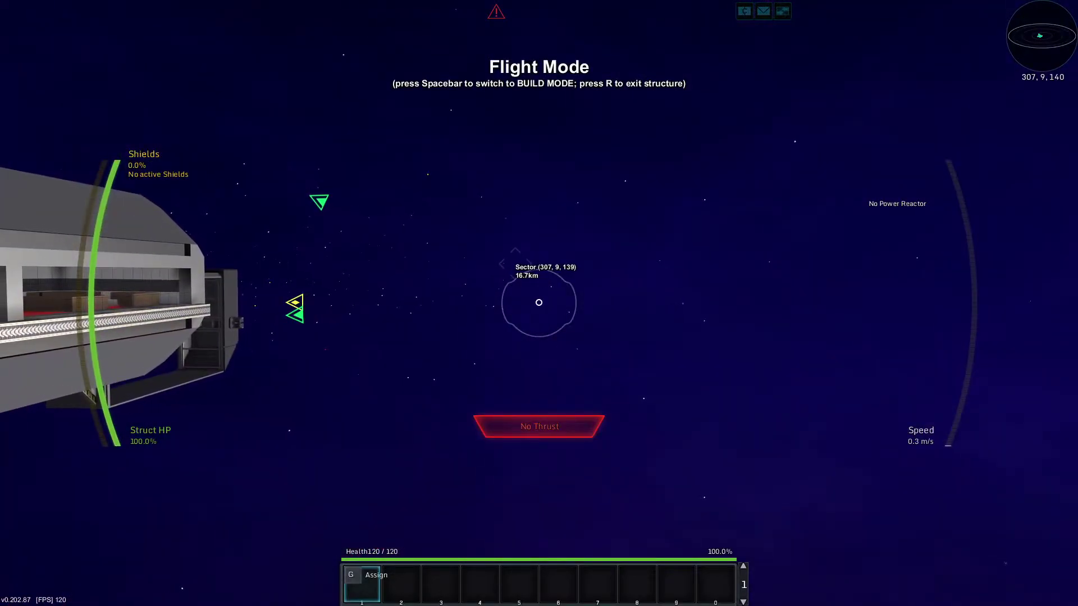
key("space")
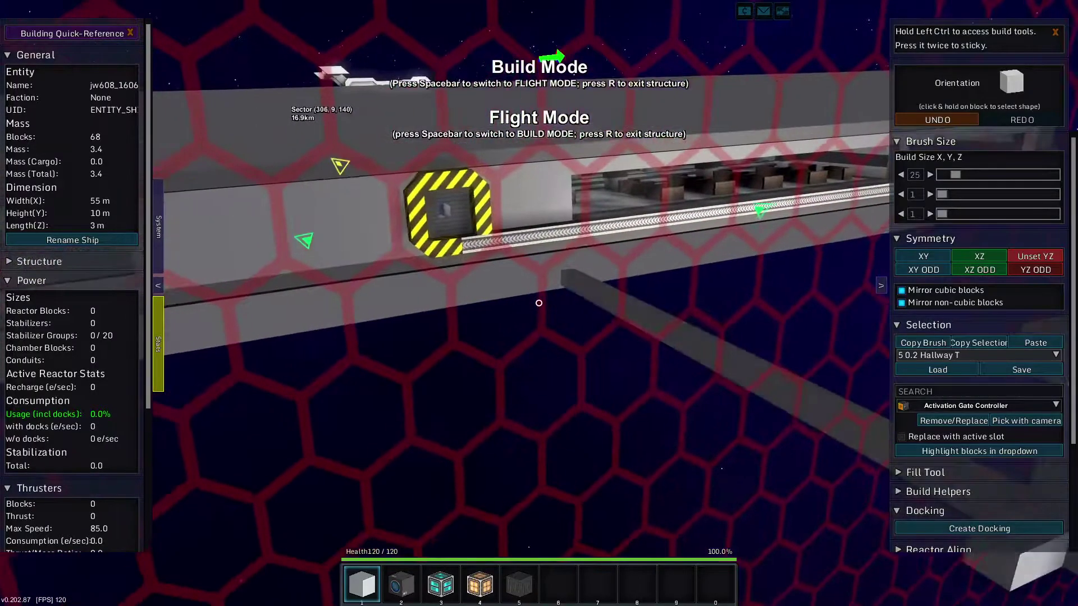
key("w")
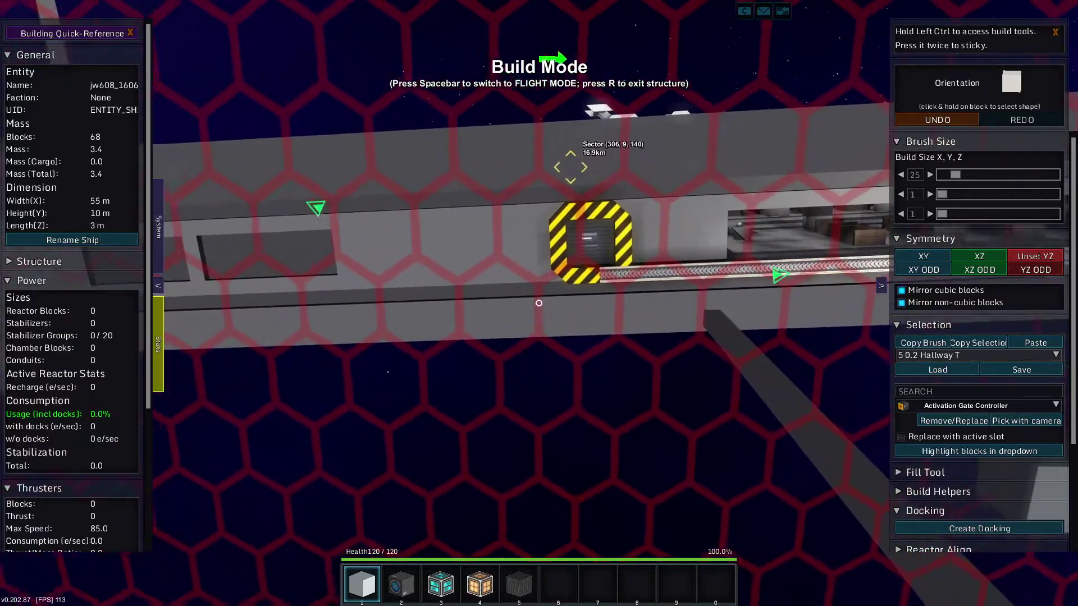
key("s")
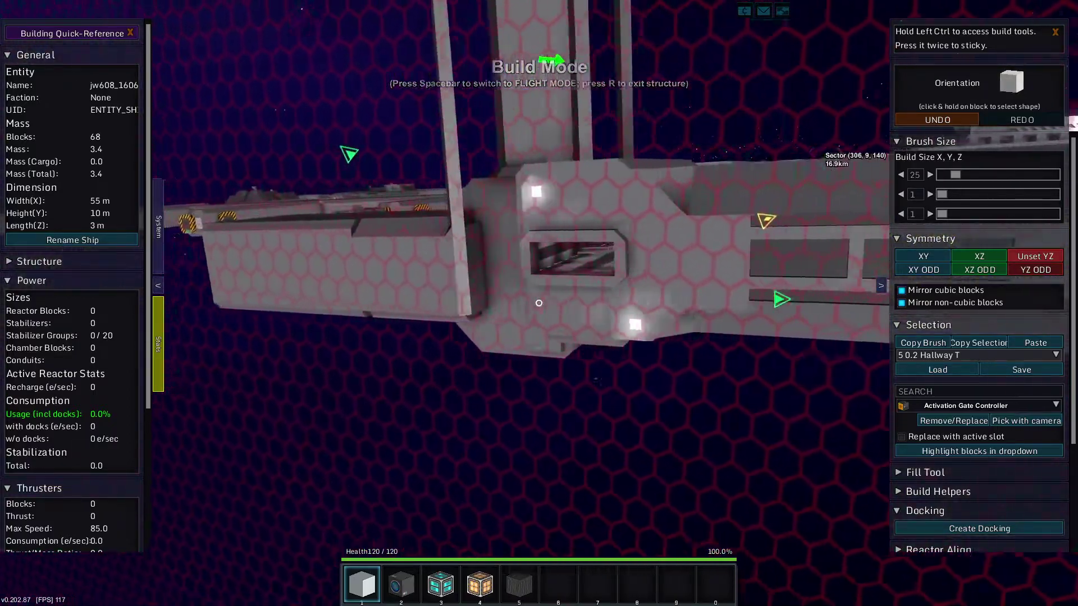
key("w")
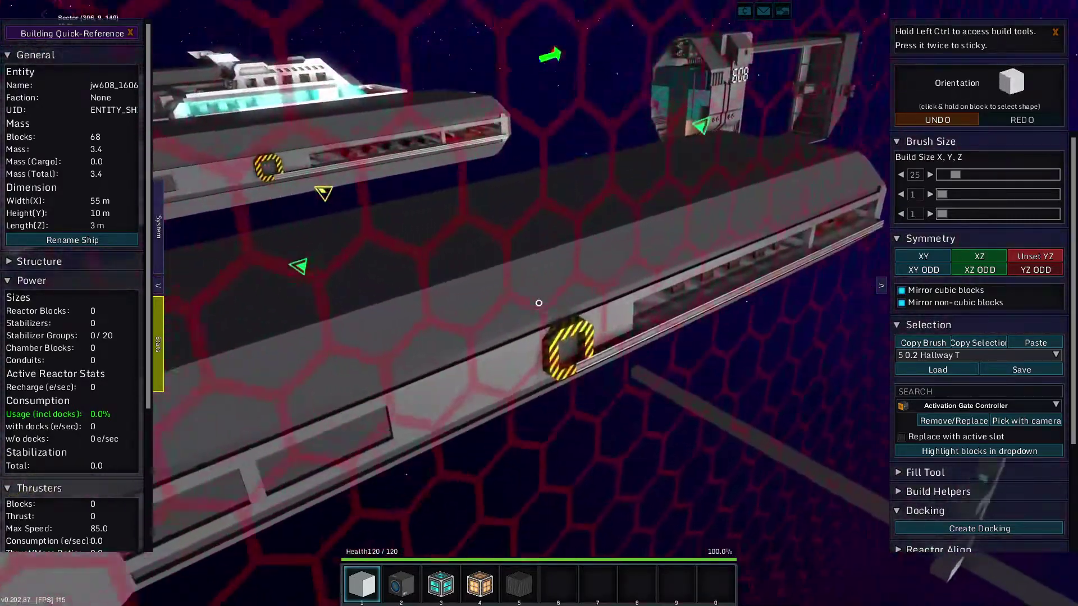
key("w")
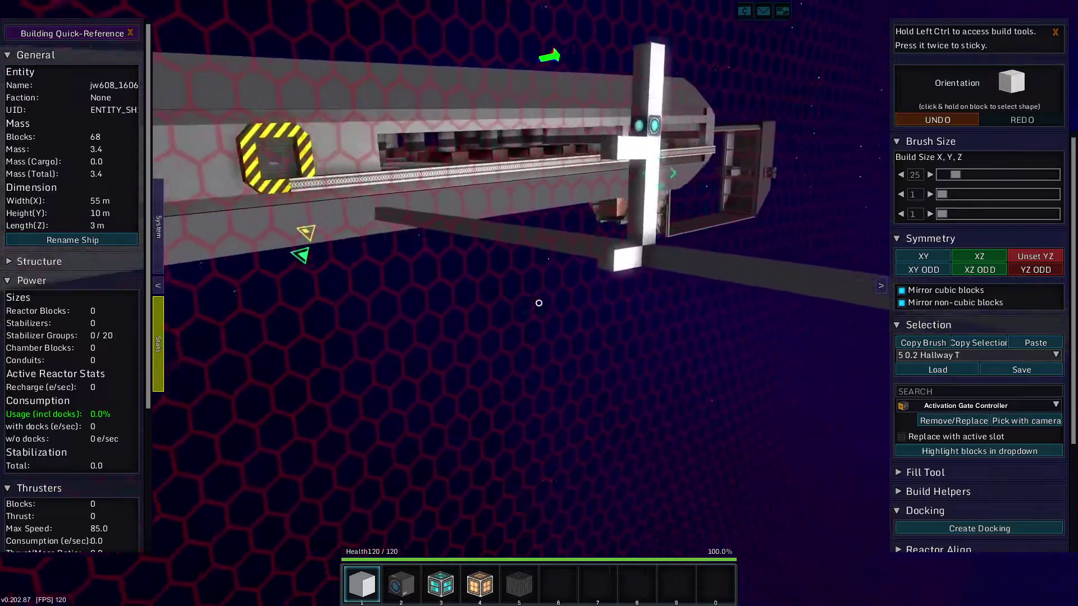
key("a")
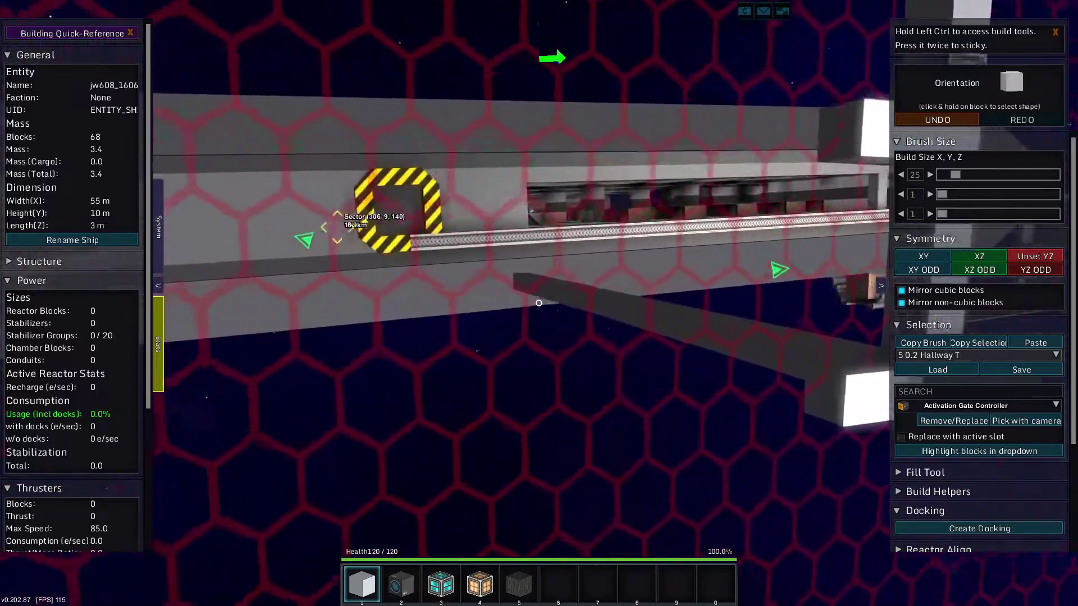
key("a")
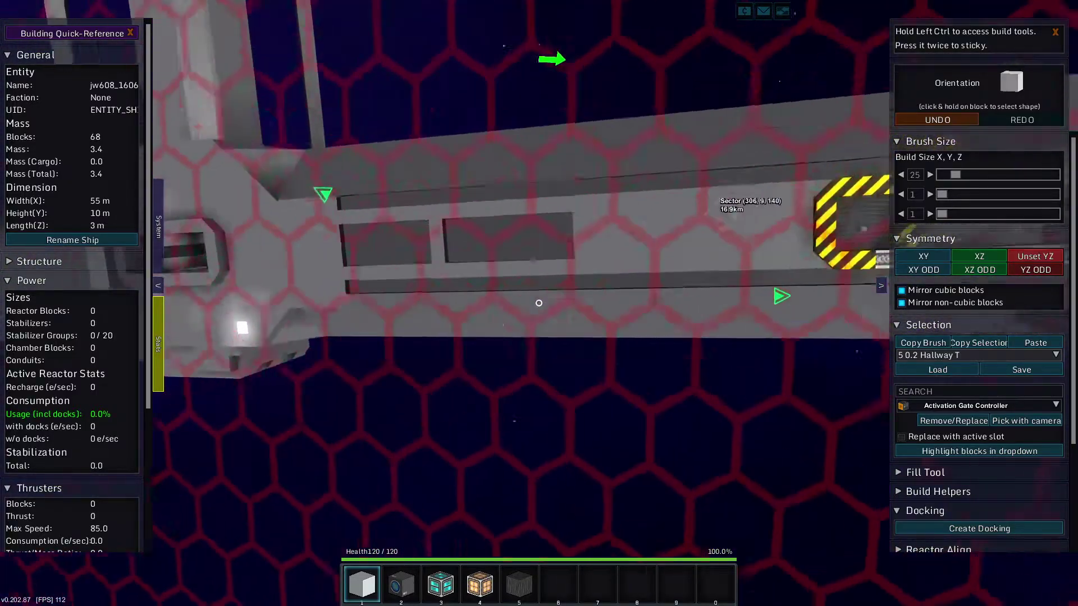
key("d")
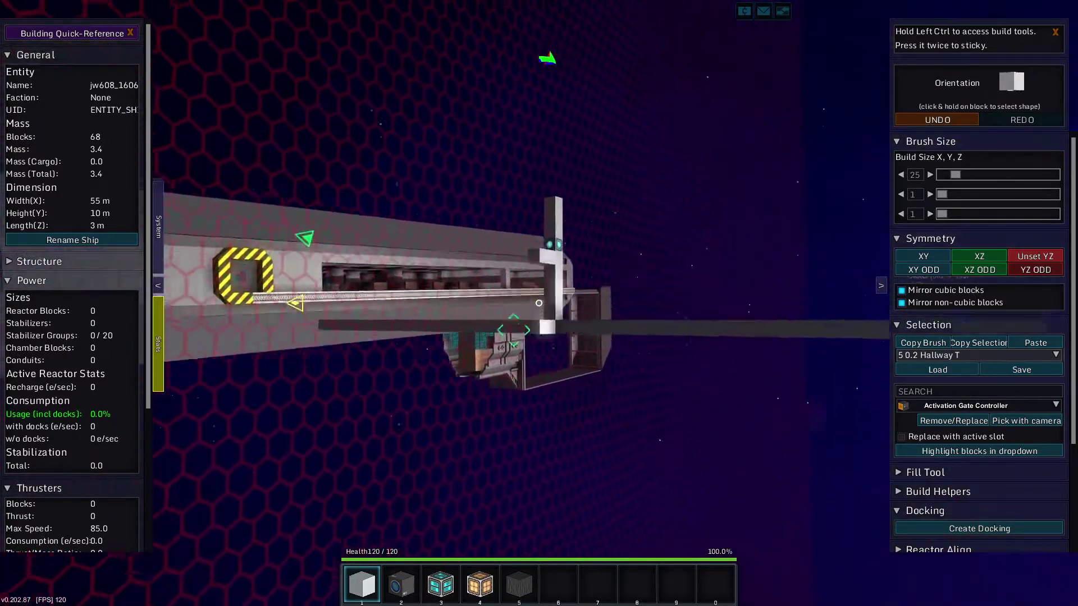
key("space")
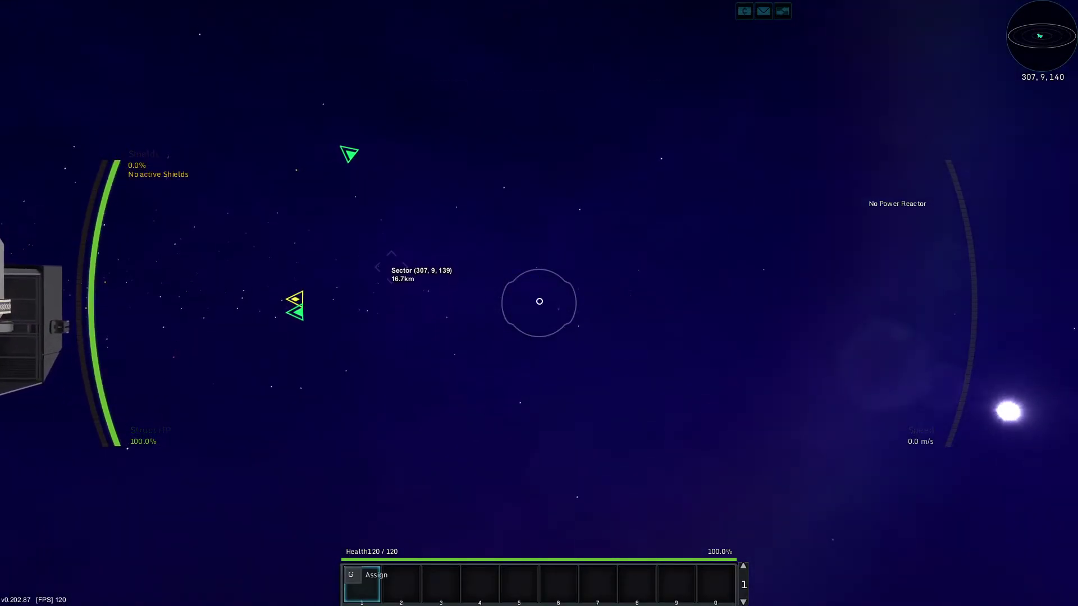
Return to Build Mode and back away to view the 55 m skeleton beside the station
key("space")
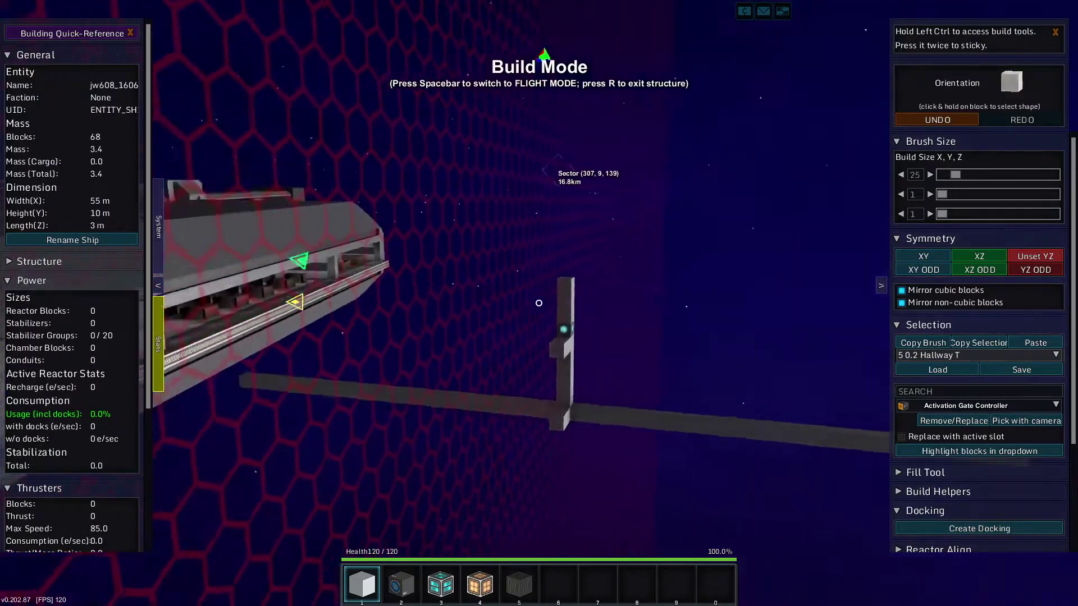
key("space")
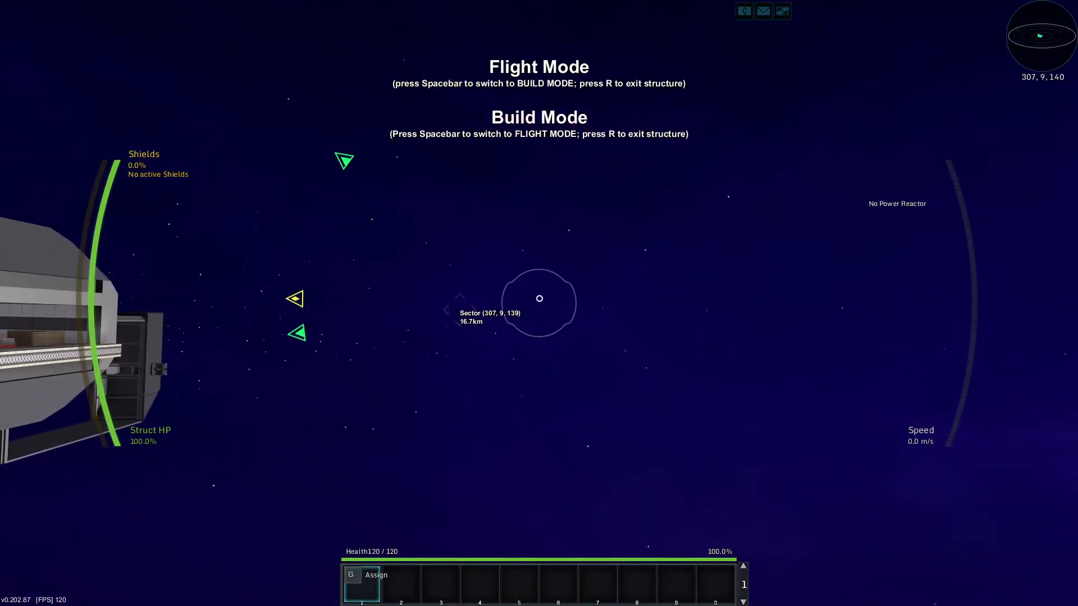
key("space")
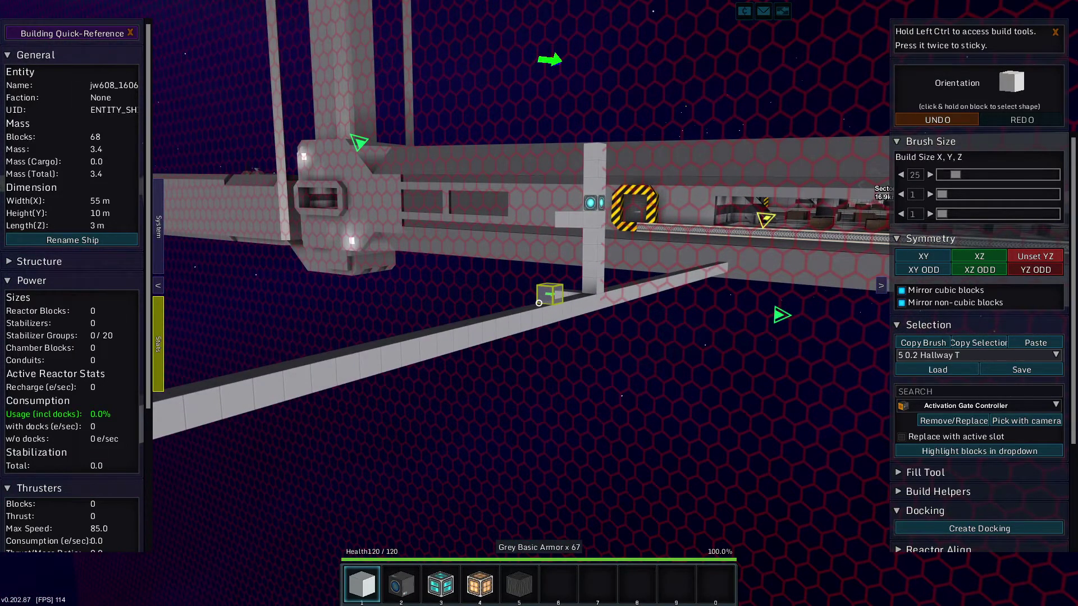
key("s")
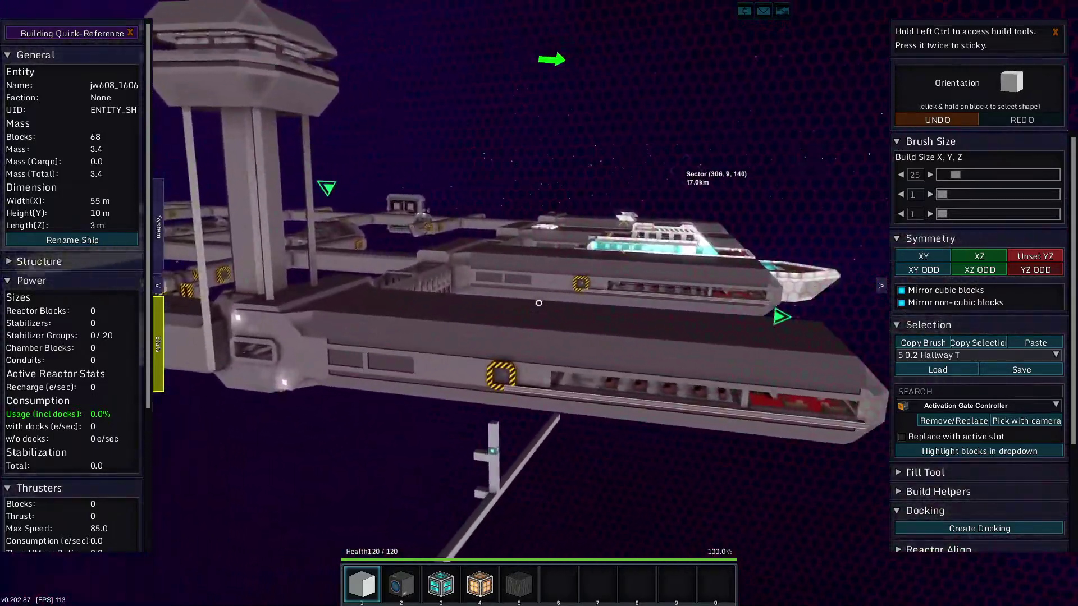
key("space")
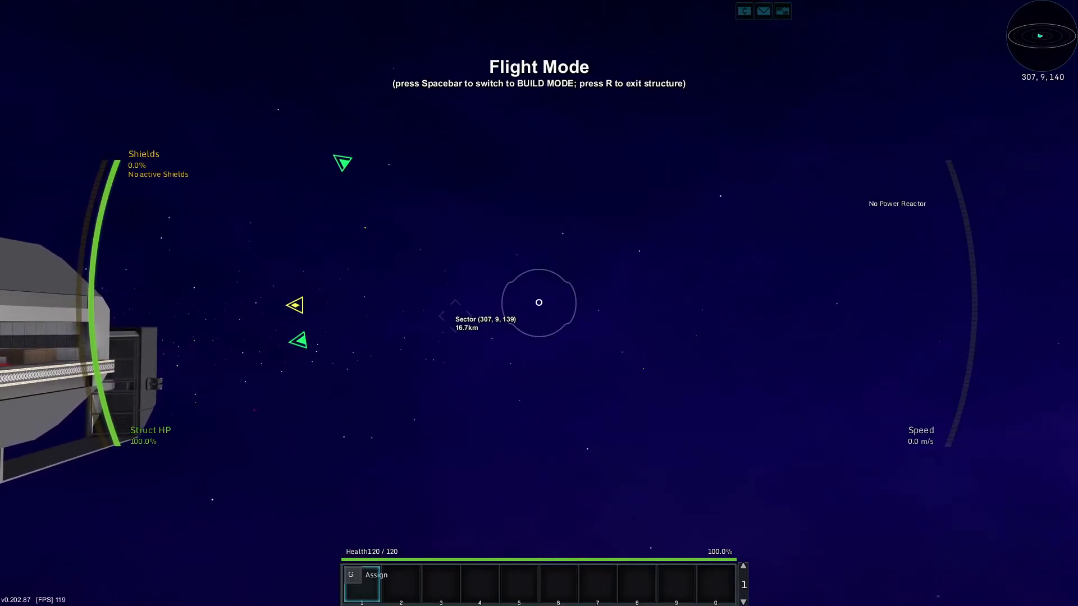
key("space")
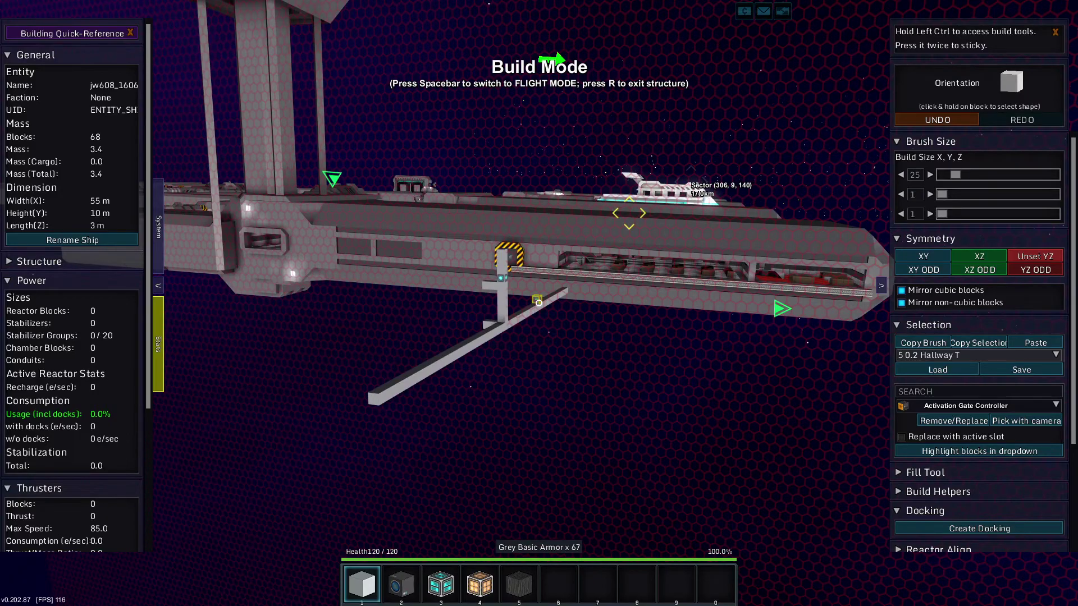
key("w")
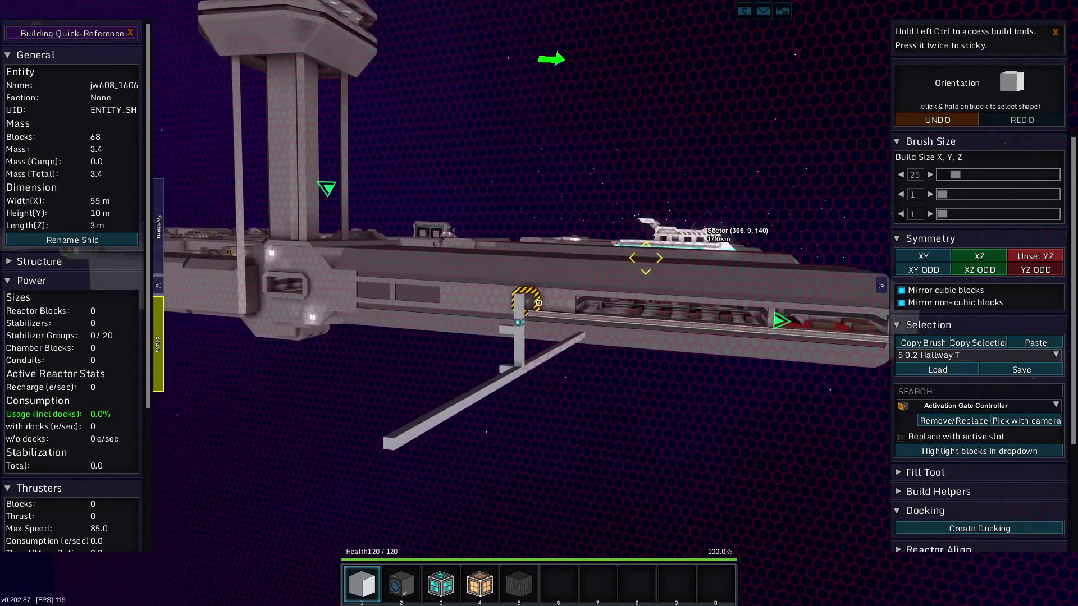